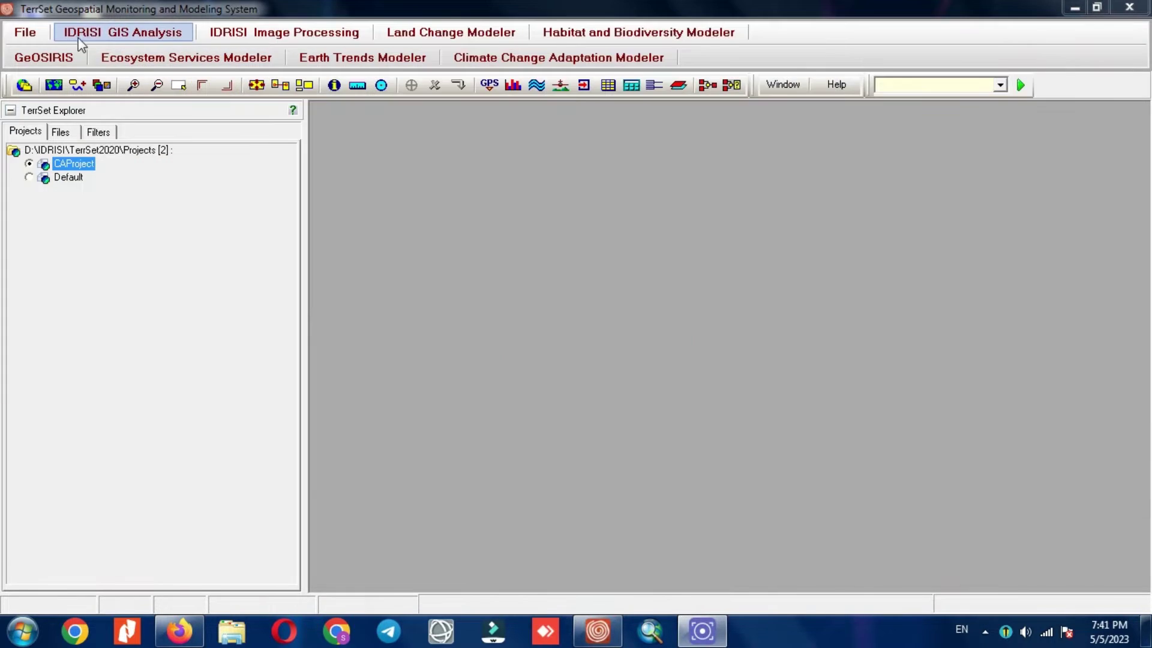
Start the ERDAS-to-Idrisi image import and choose 2001.img from the MARCOV folder as the ERDAS Imagine file
click(37, 33)
mouse_move(69, 134)
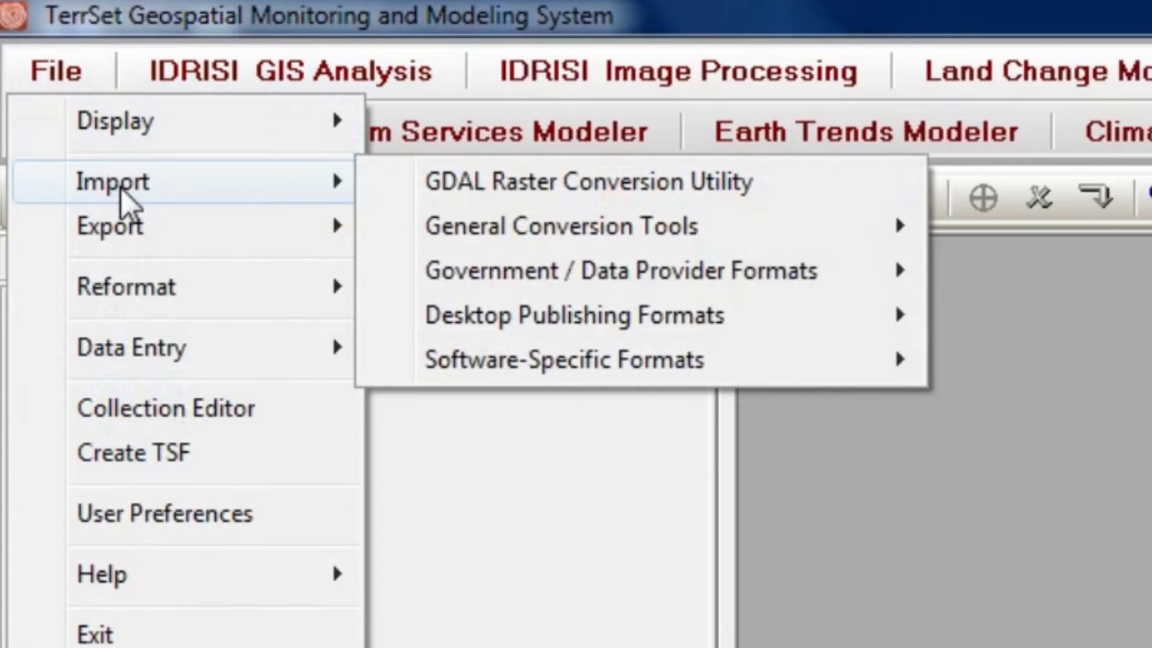
mouse_move(669, 351)
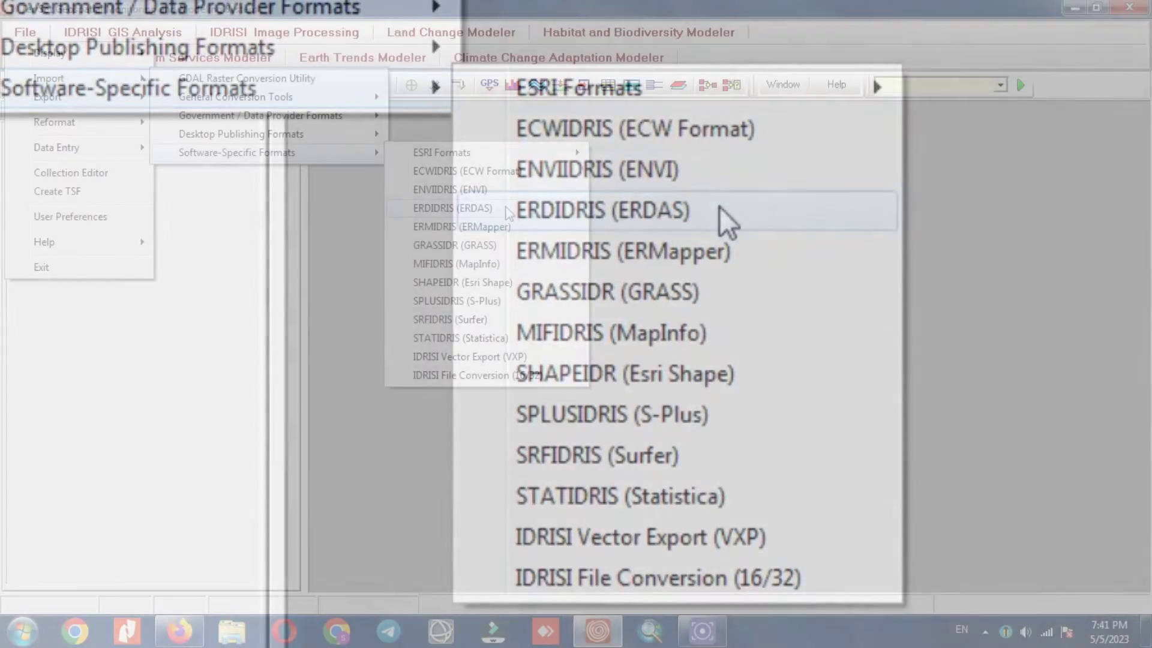
click(720, 210)
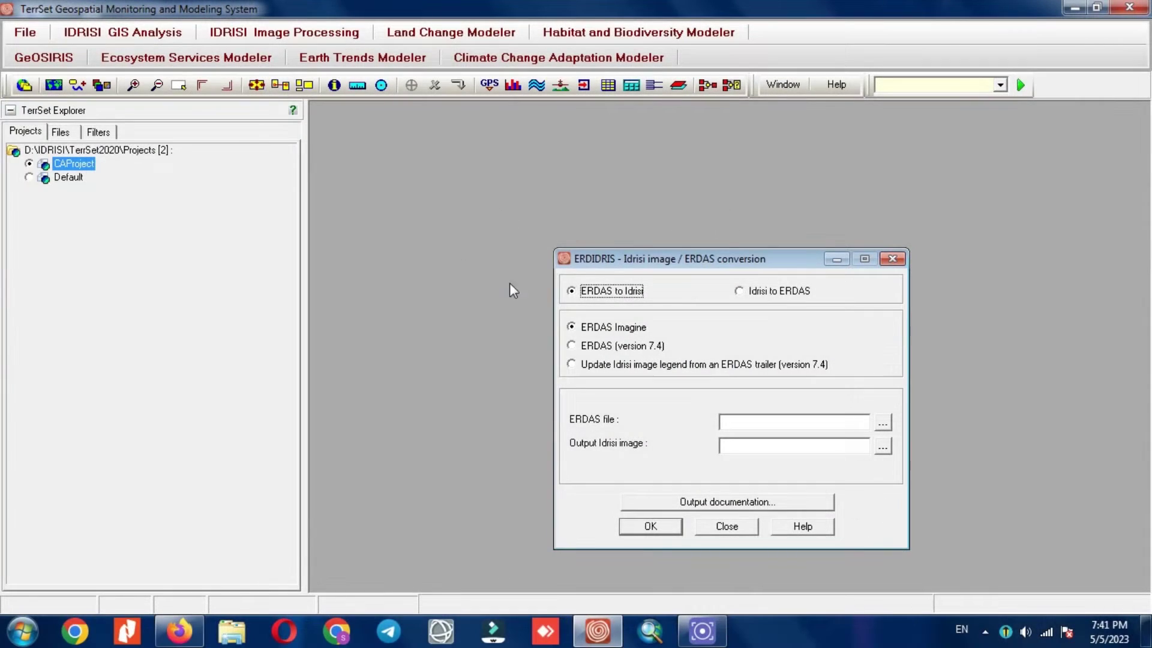
drag(613, 260, 555, 146)
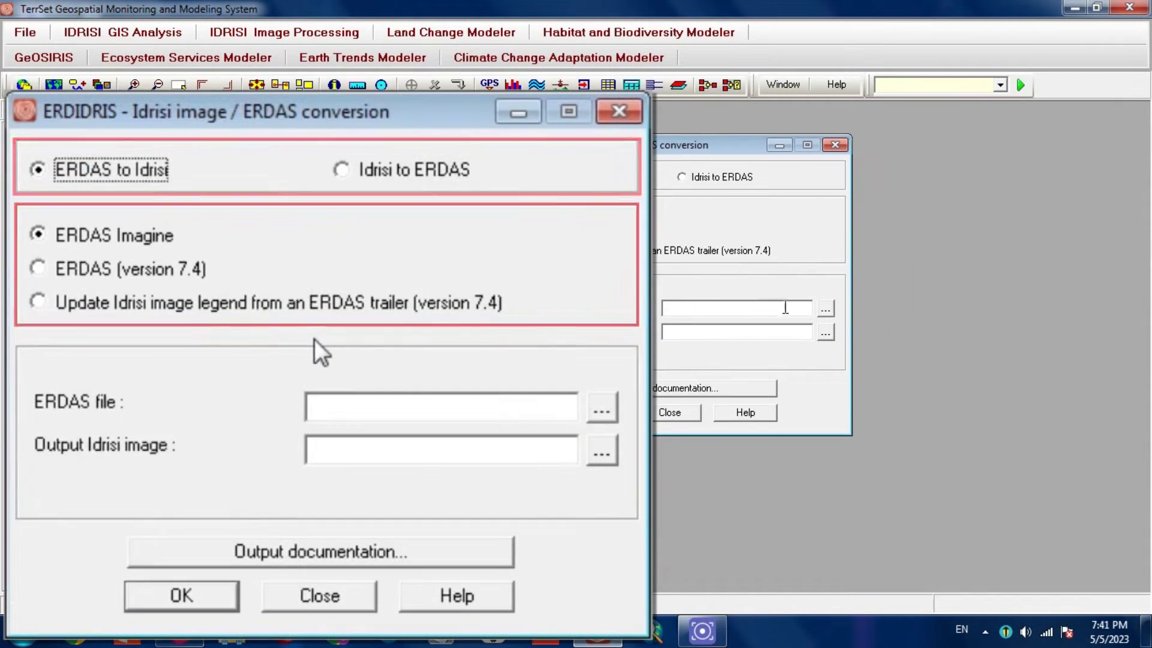
click(825, 308)
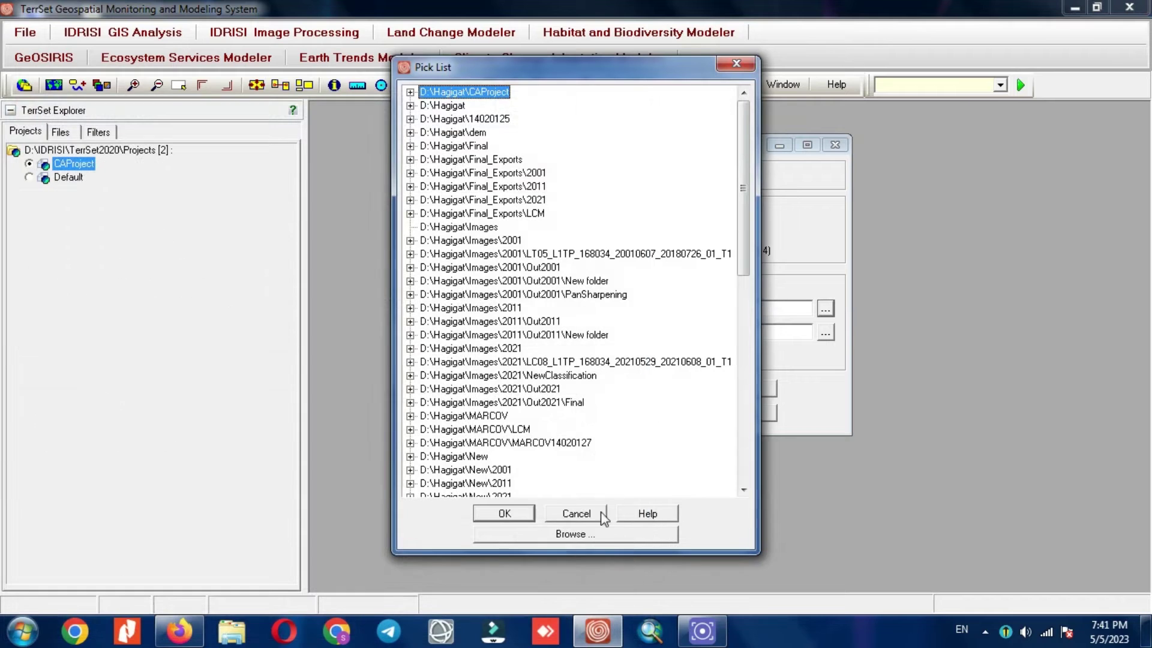
click(589, 535)
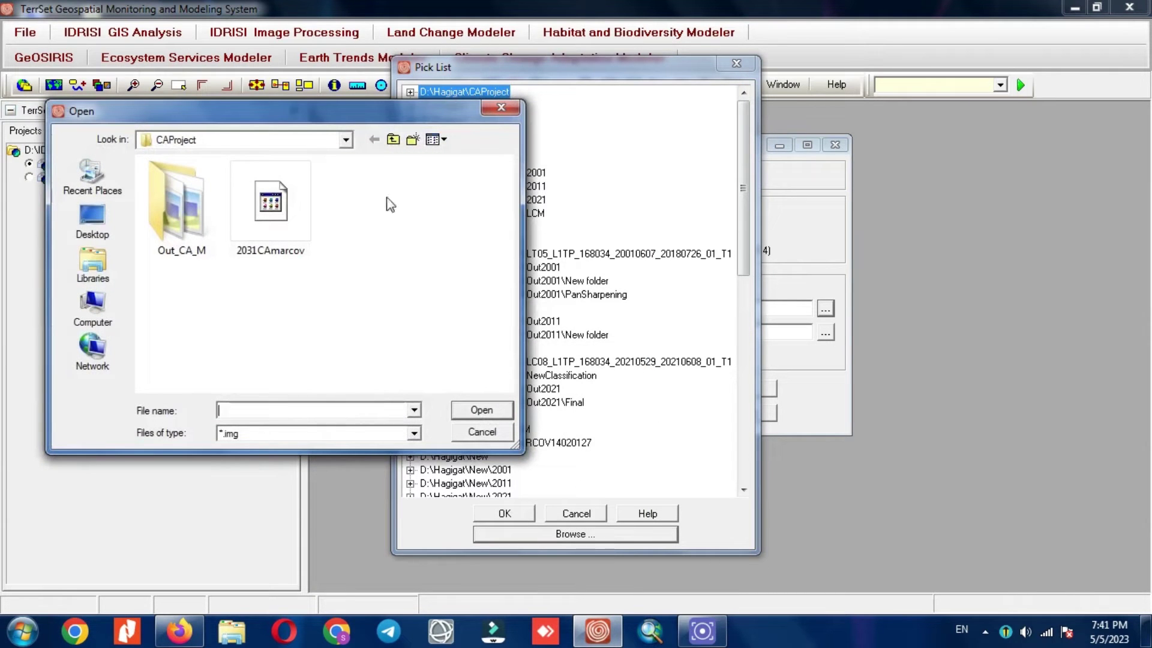
click(392, 141)
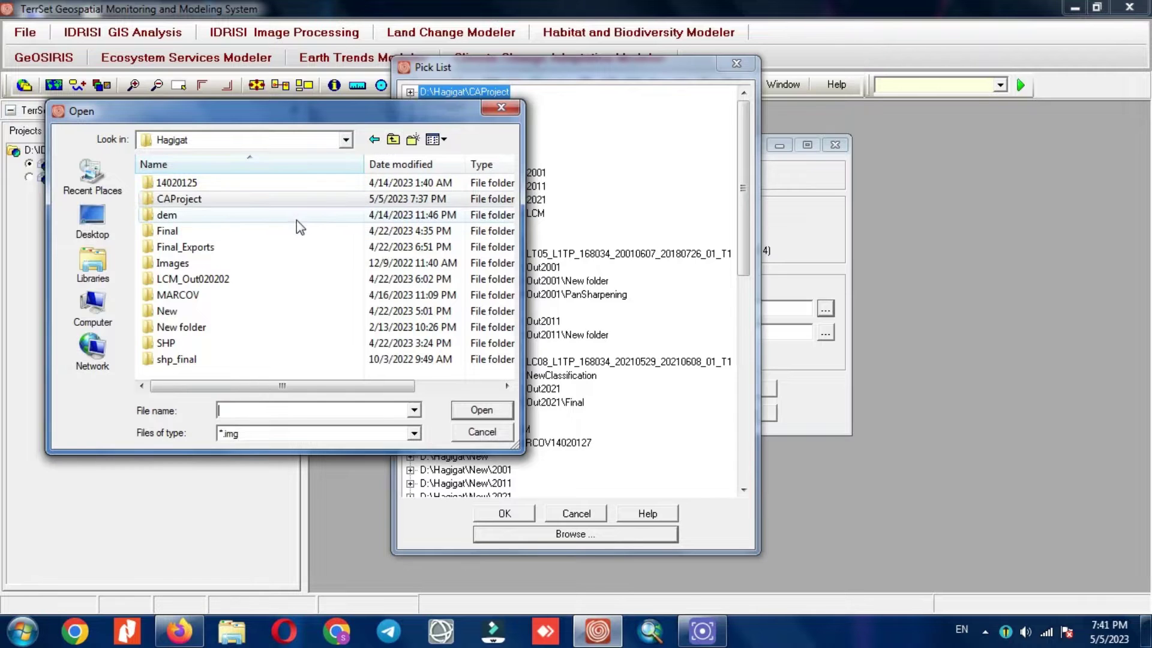
double_click(235, 295)
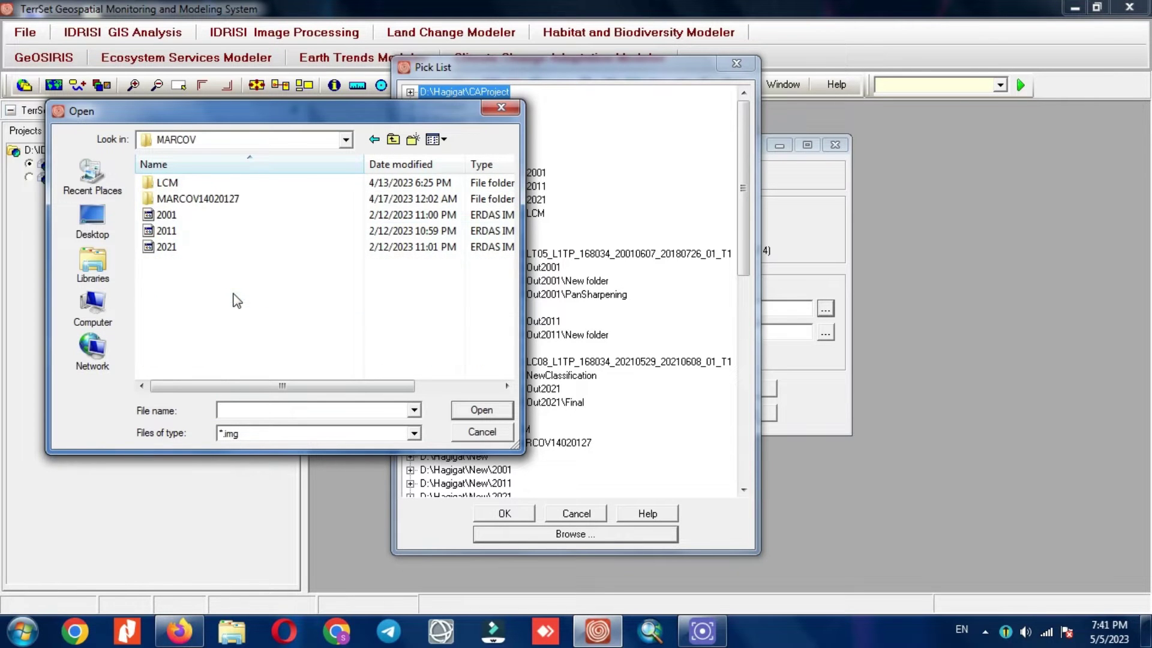
click(195, 215)
click(471, 408)
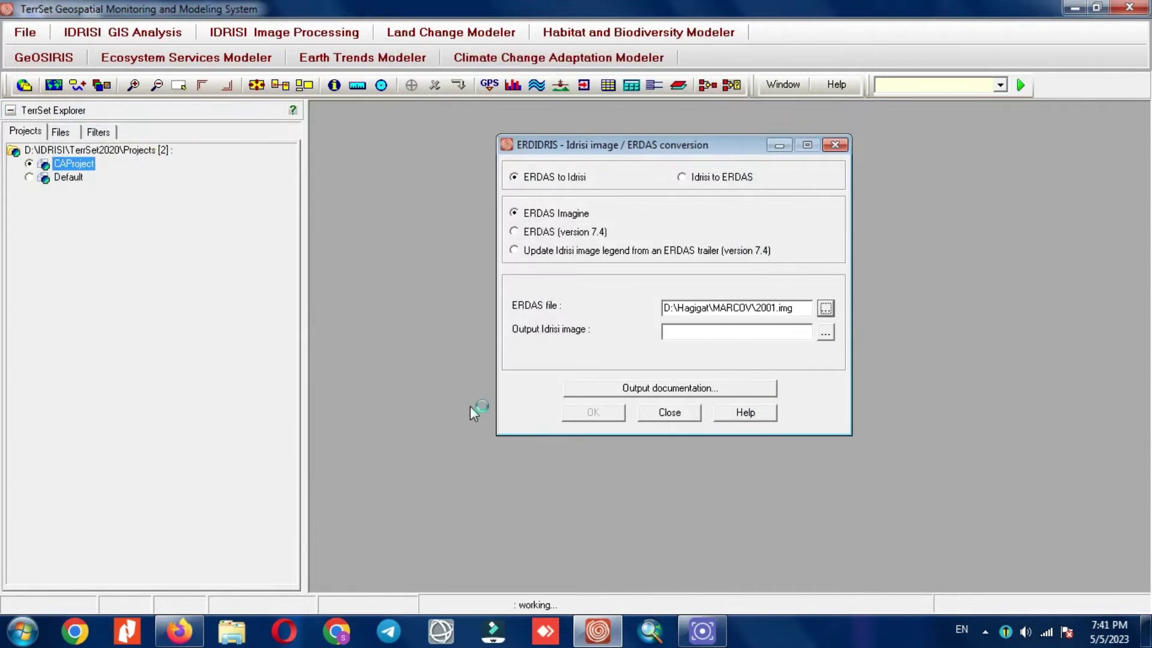
Name the output Idrisi image 2001classification and run the conversion
click(701, 331)
text(2001)
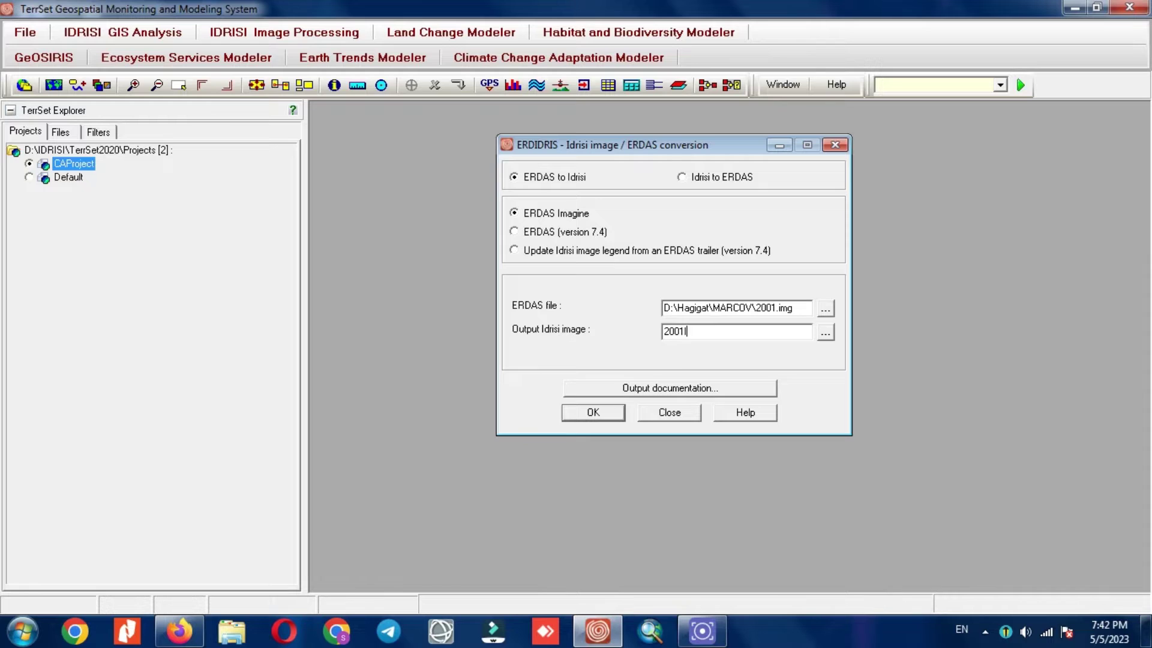
text(classification)
click(611, 414)
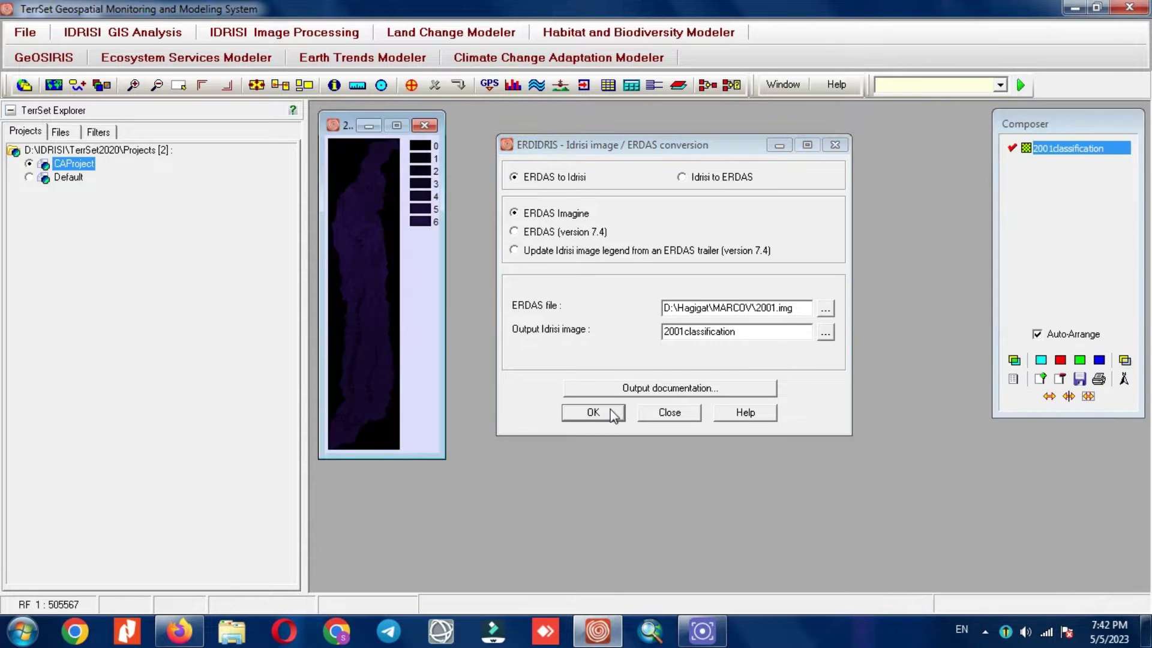
Convert 2011.img from the MARCOV folder to an Idrisi image named 2011classification
click(825, 309)
click(589, 535)
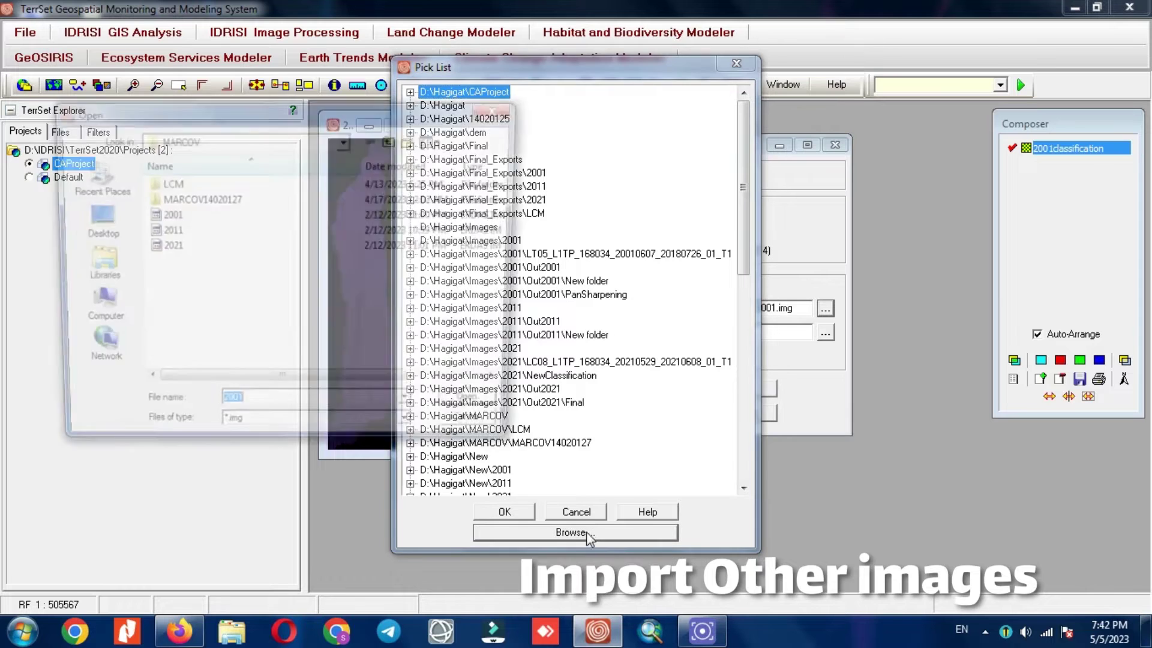
double_click(166, 231)
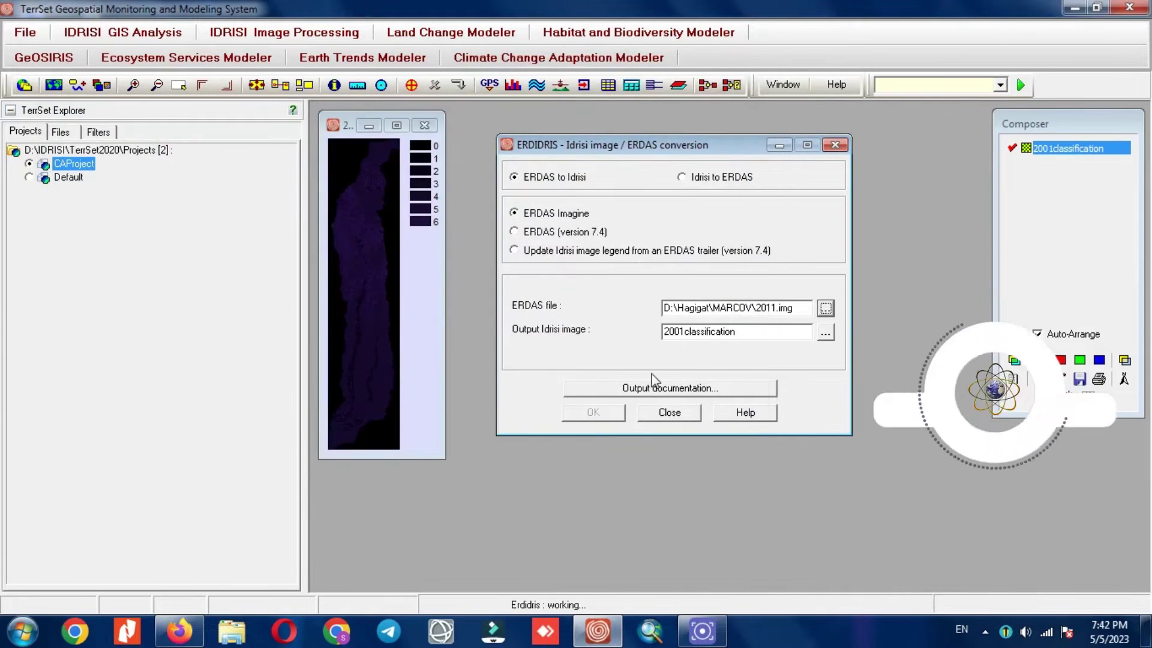
click(681, 332)
drag(681, 332, 673, 332)
text(1)
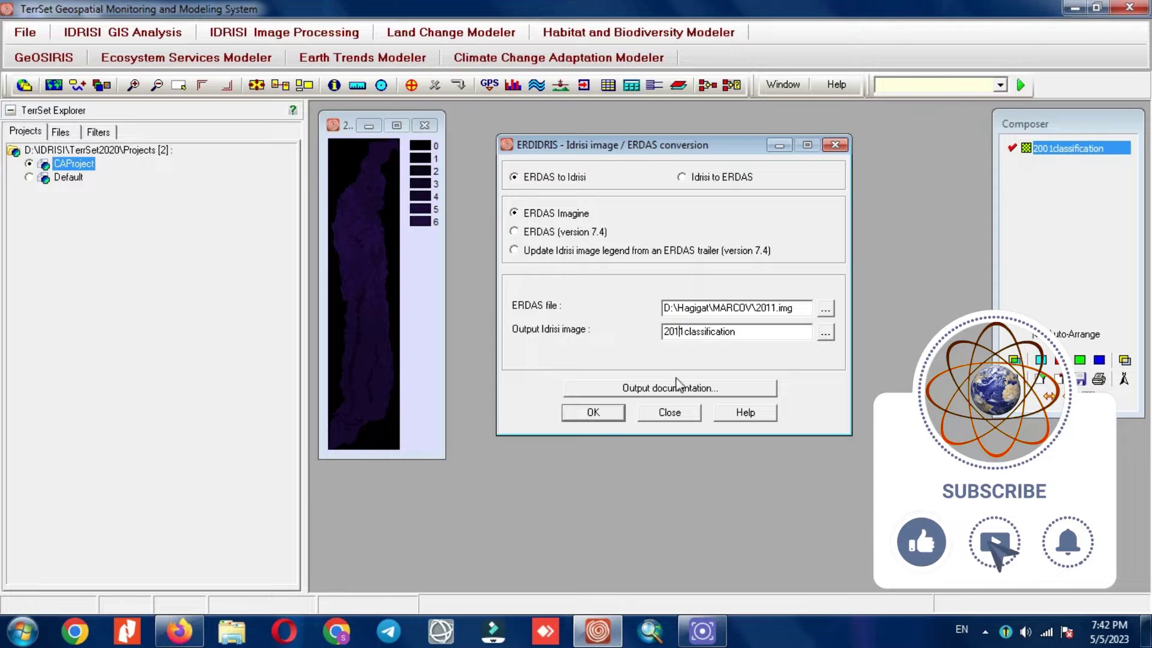
click(594, 413)
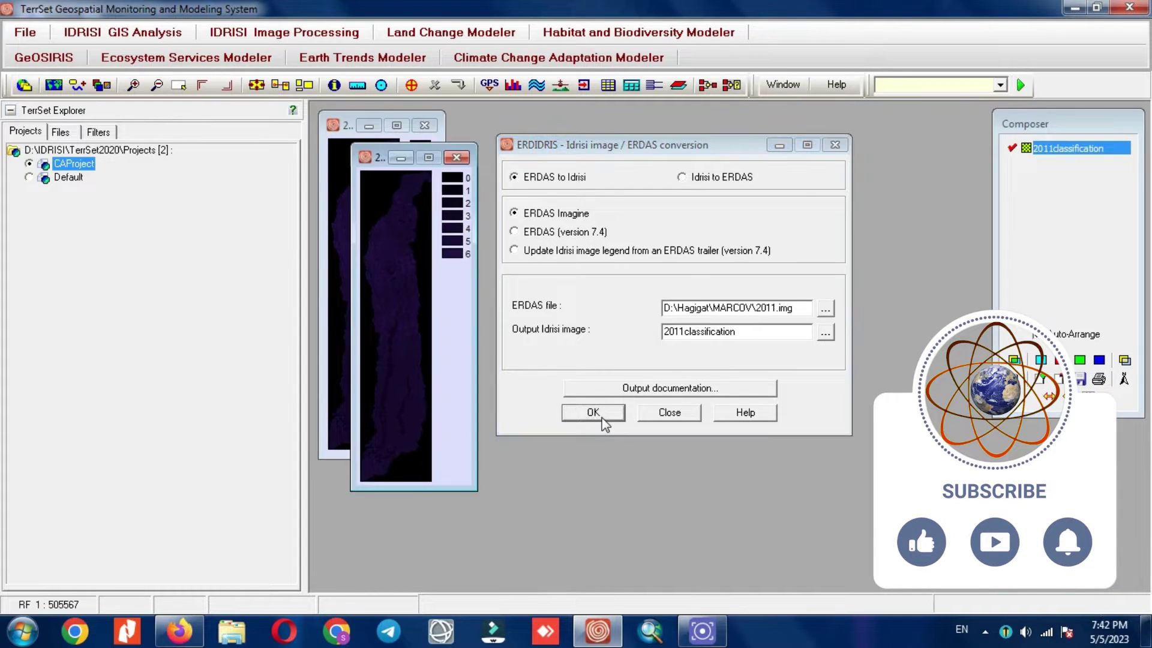
Convert 2021.img from the MARCOV folder to an Idrisi image named 2021classification
click(822, 312)
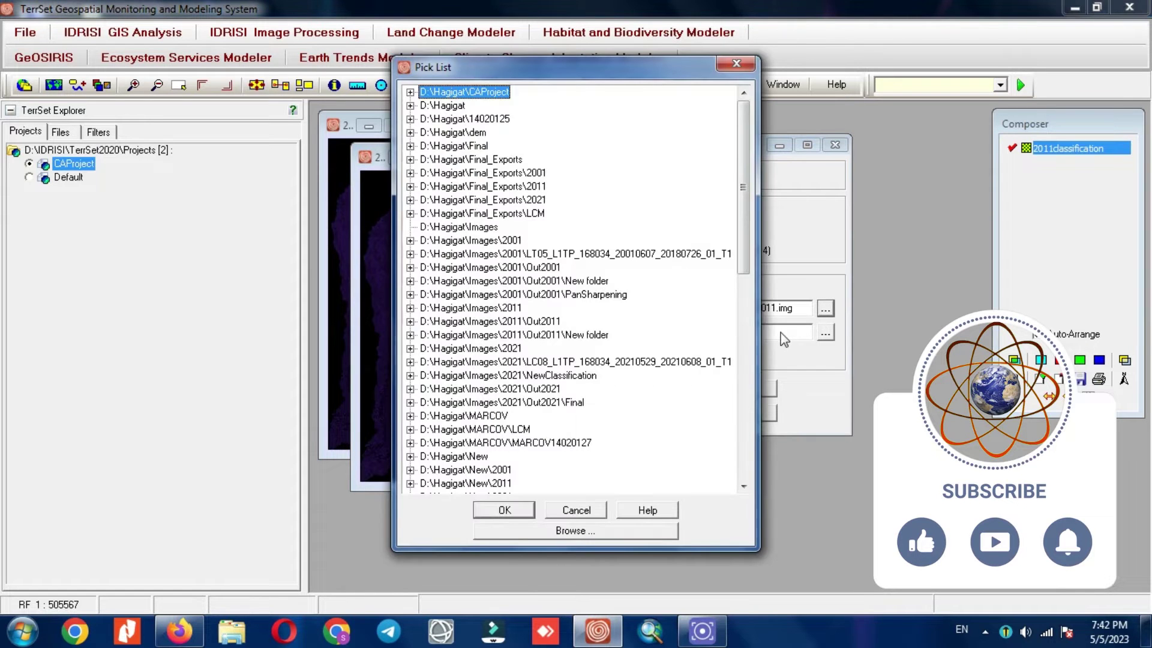
click(556, 532)
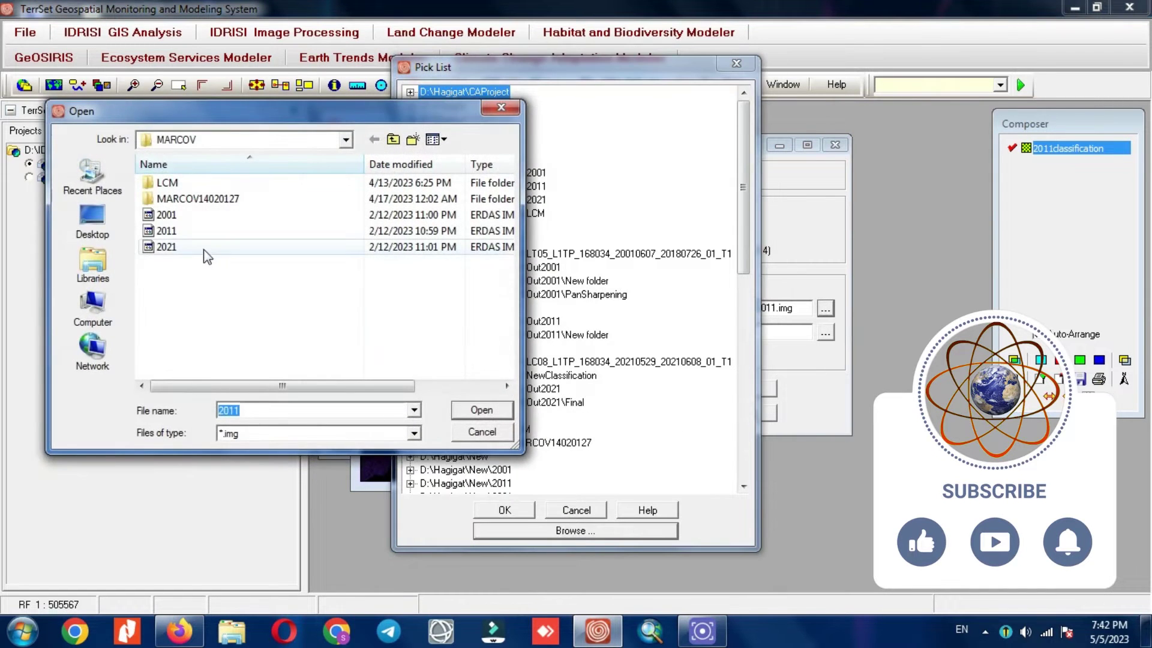
double_click(204, 250)
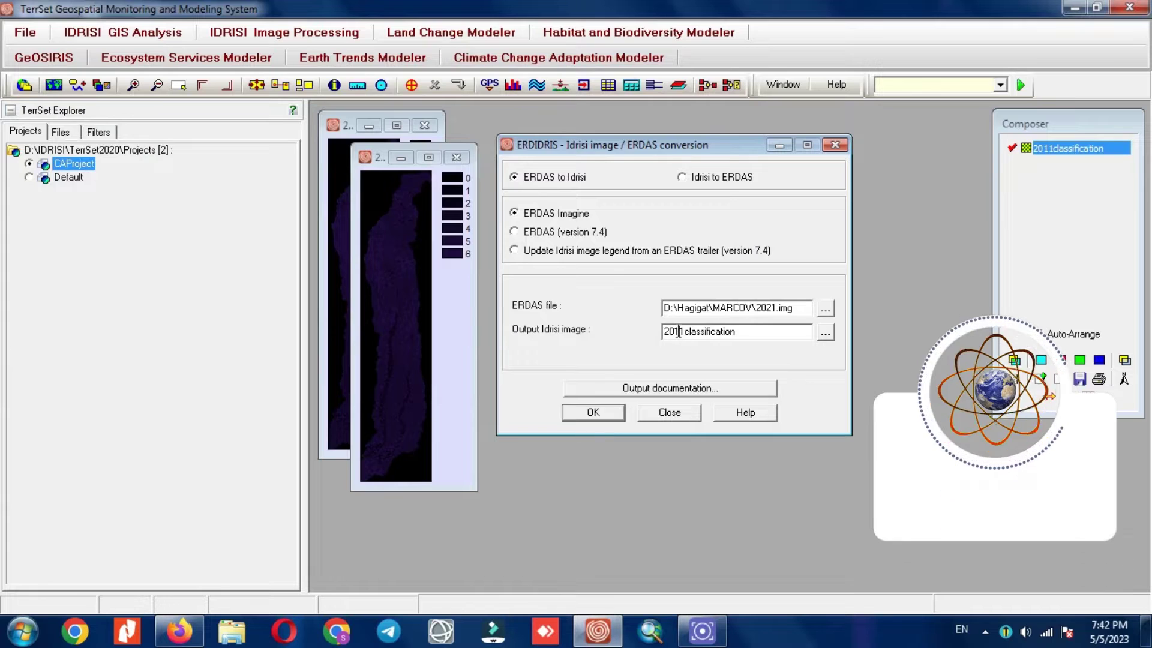
drag(674, 331, 680, 331)
text(2)
click(603, 412)
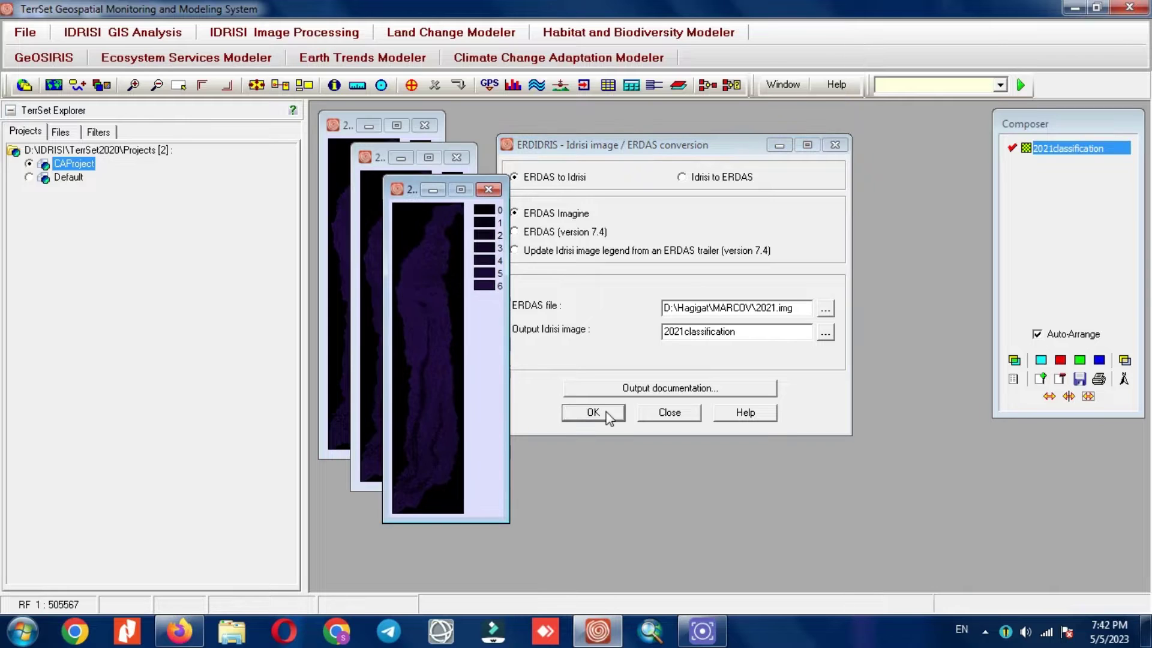
Close the ERDAS conversion dialog and the displayed map windows of the imported images
click(835, 144)
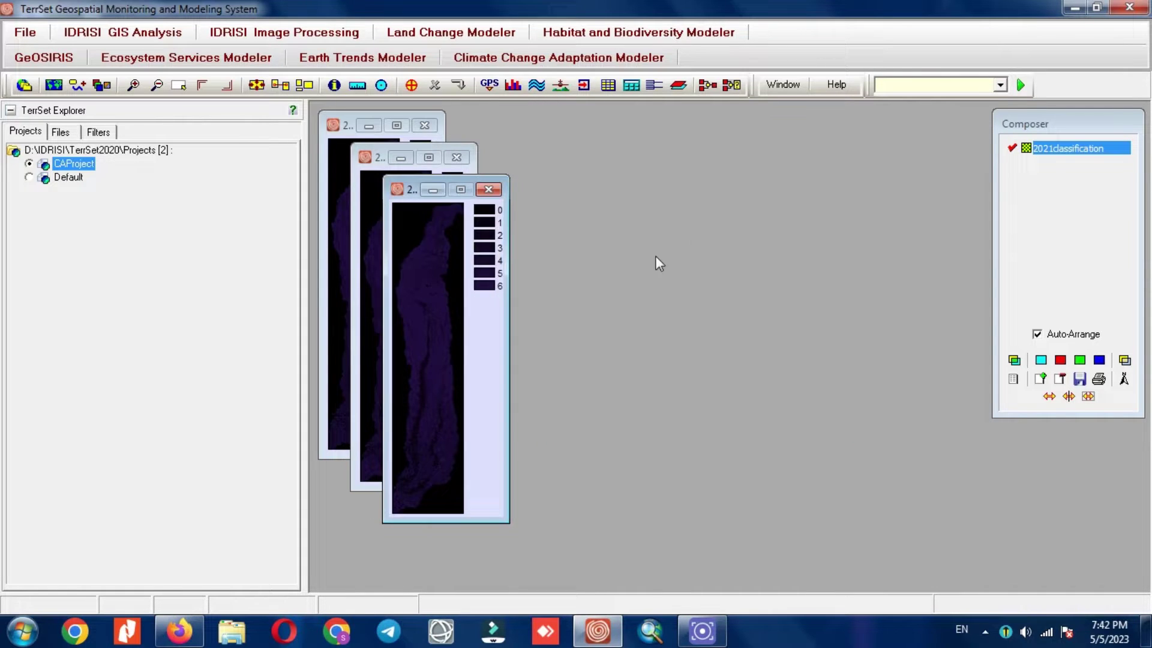
click(489, 190)
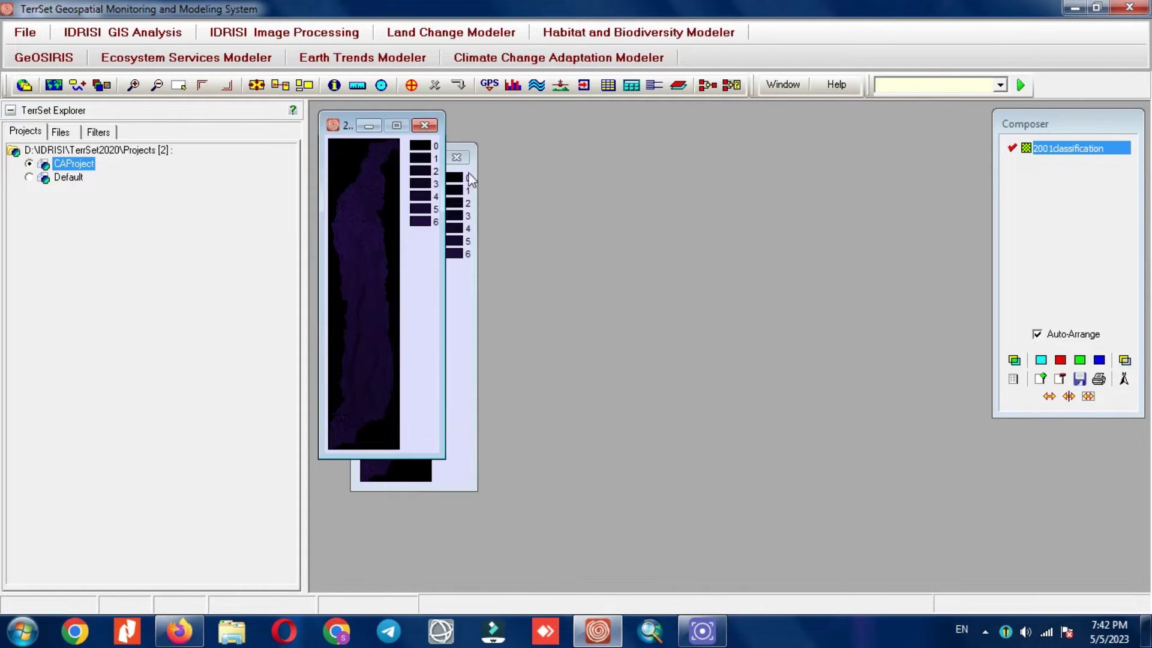
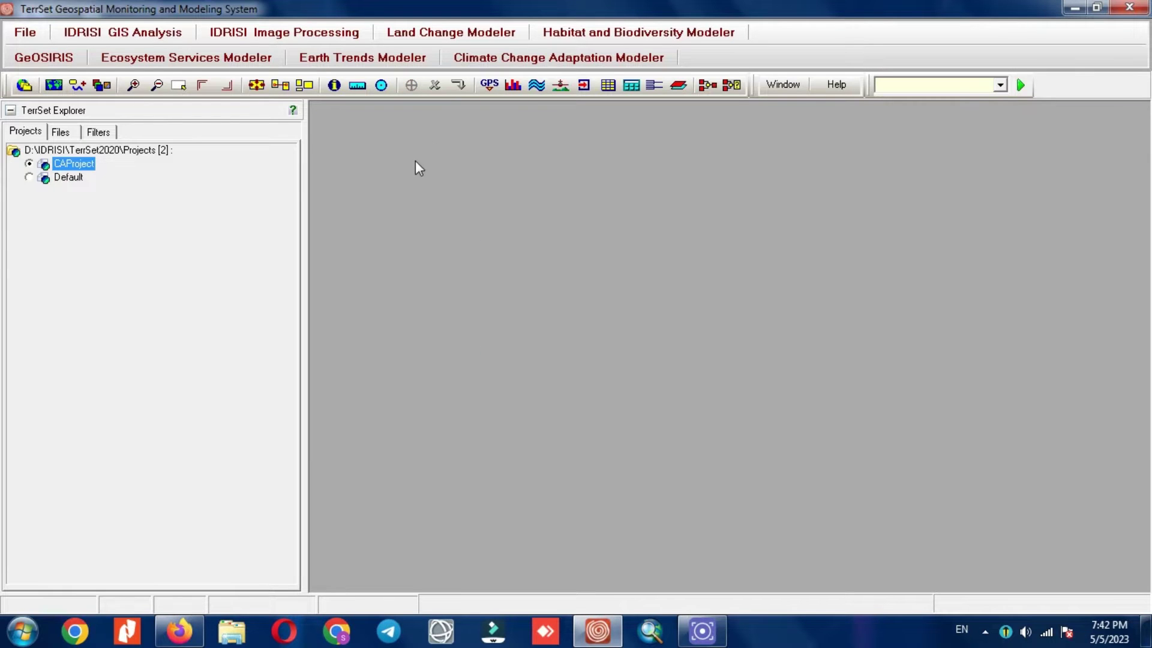
Display the raster layer 2001classification from the CAProject folder with its legend and title
click(54, 87)
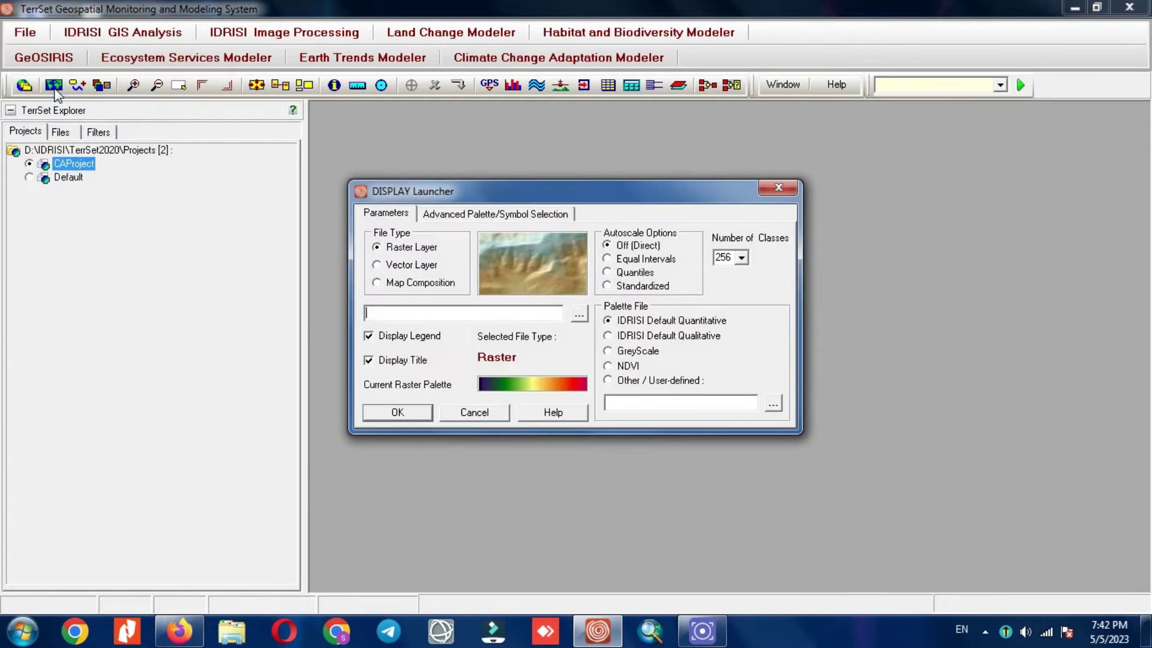
click(580, 318)
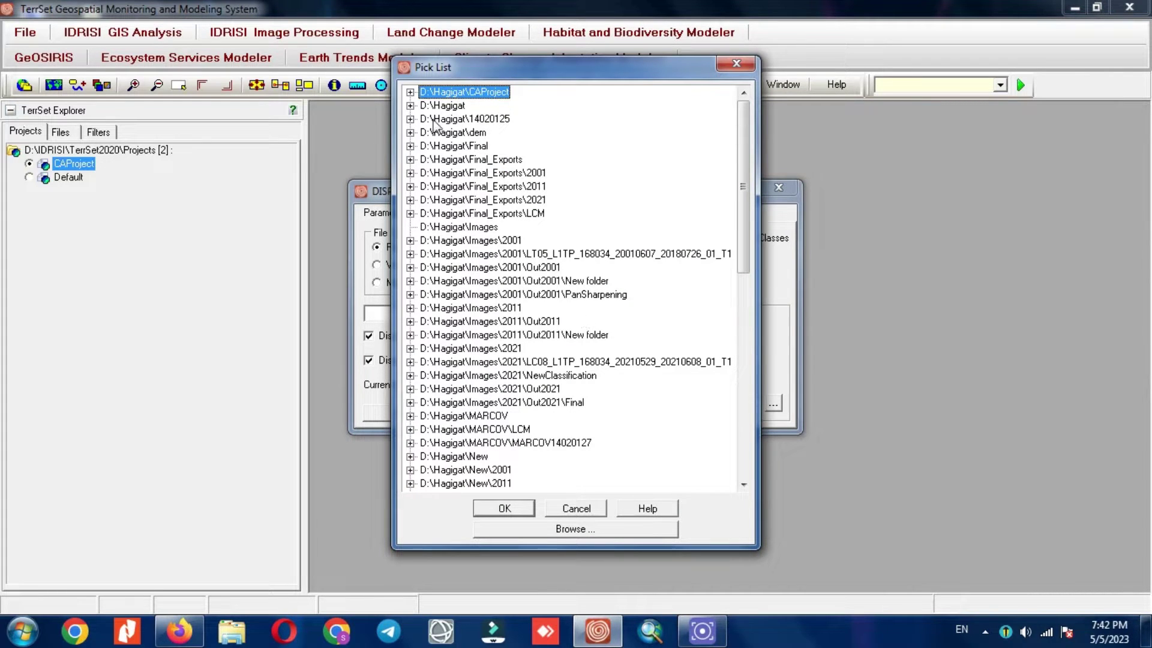
click(411, 92)
click(411, 92)
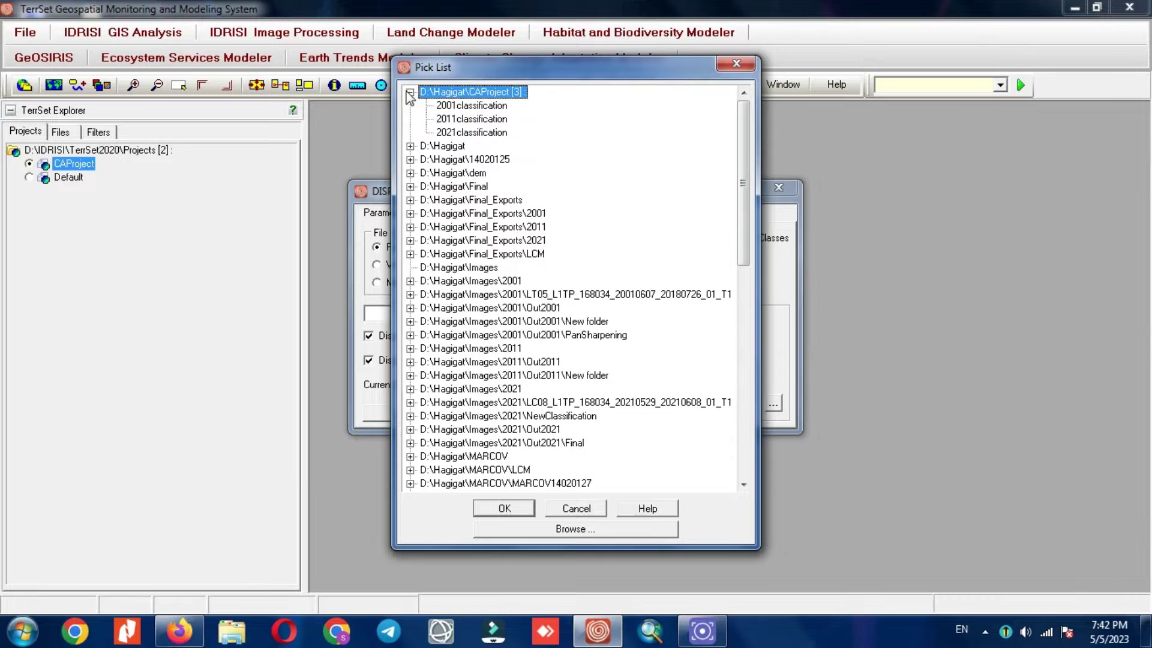
click(489, 106)
double_click(467, 108)
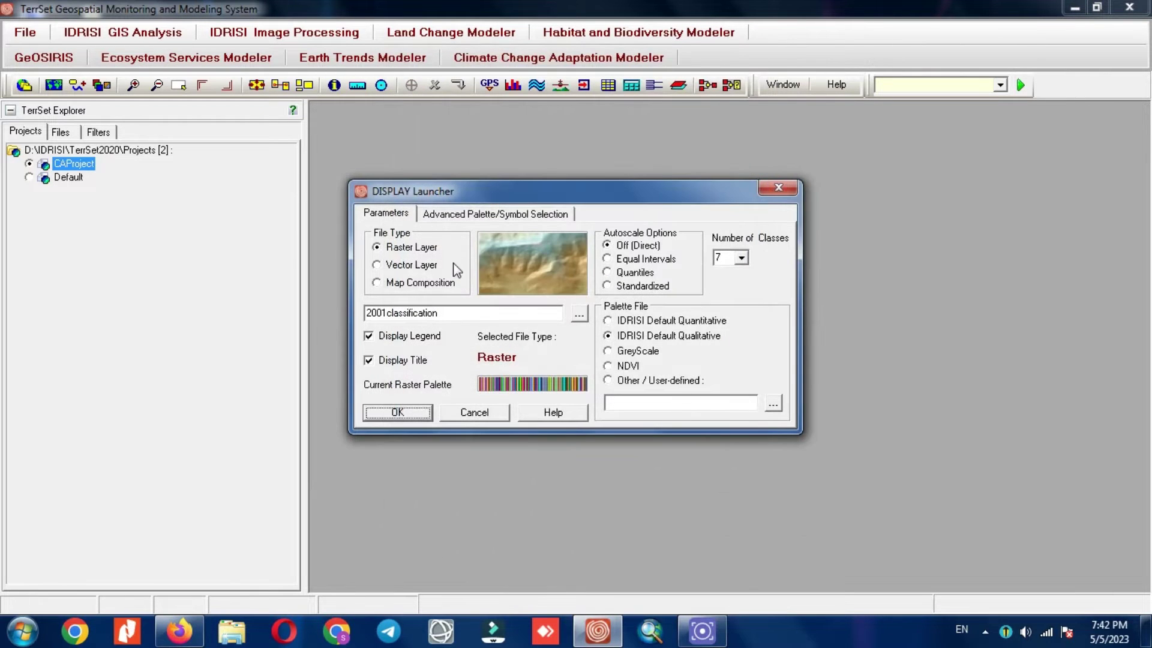
click(420, 412)
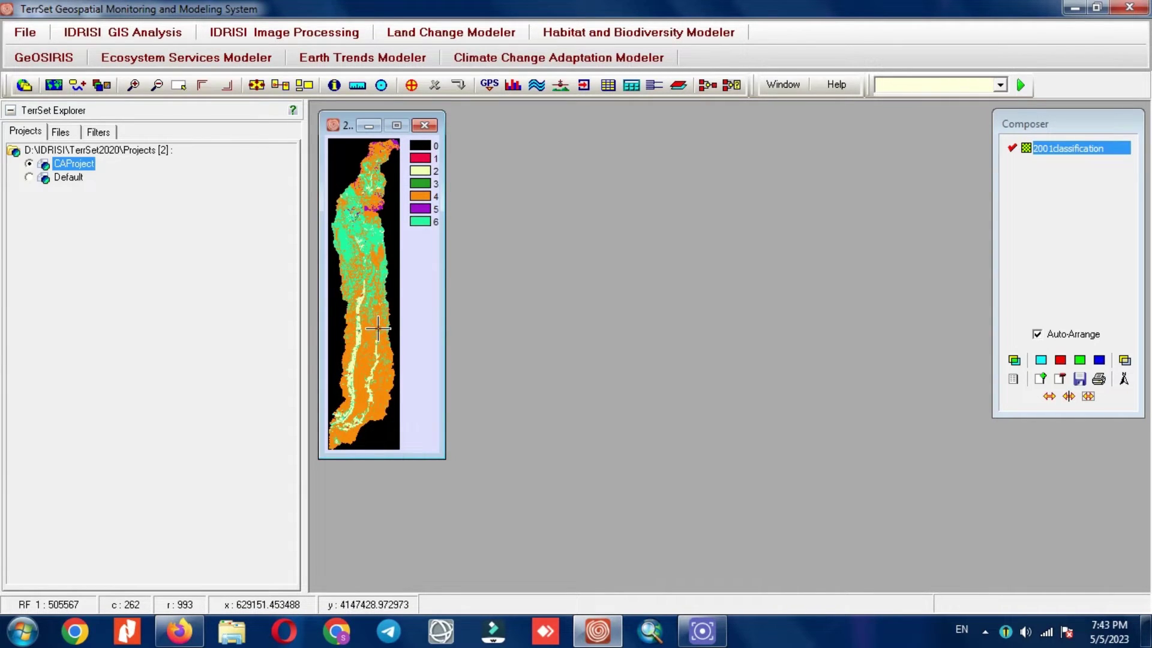
Display the raster layer 2011classification from the CAProject folder in its own map window
click(53, 84)
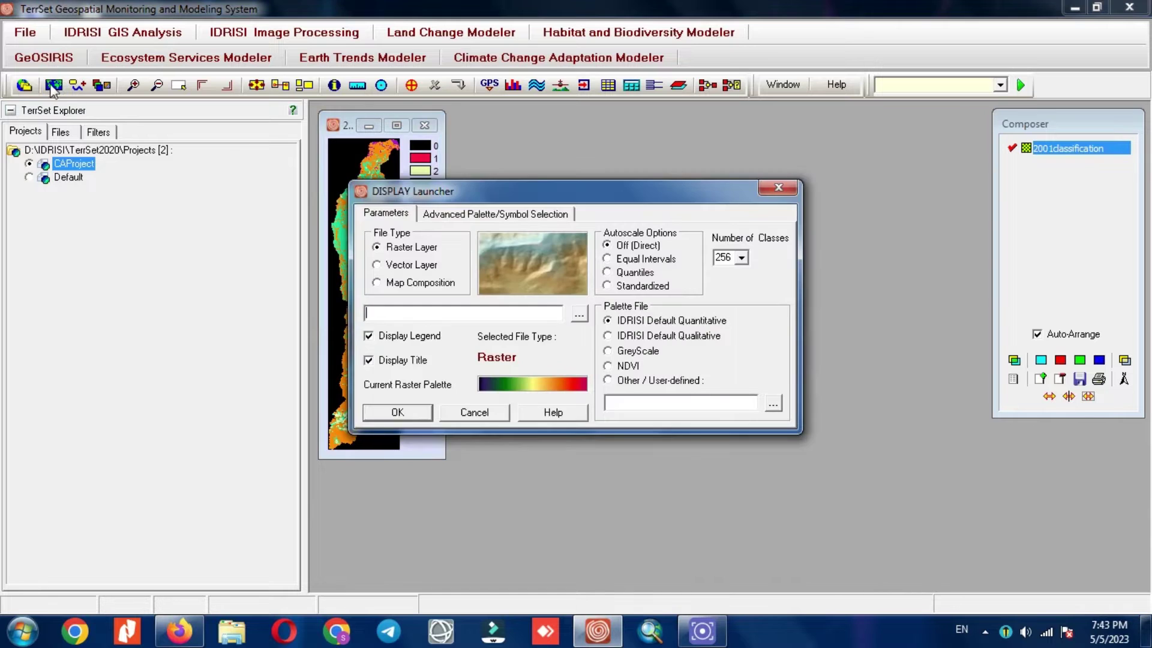
click(578, 315)
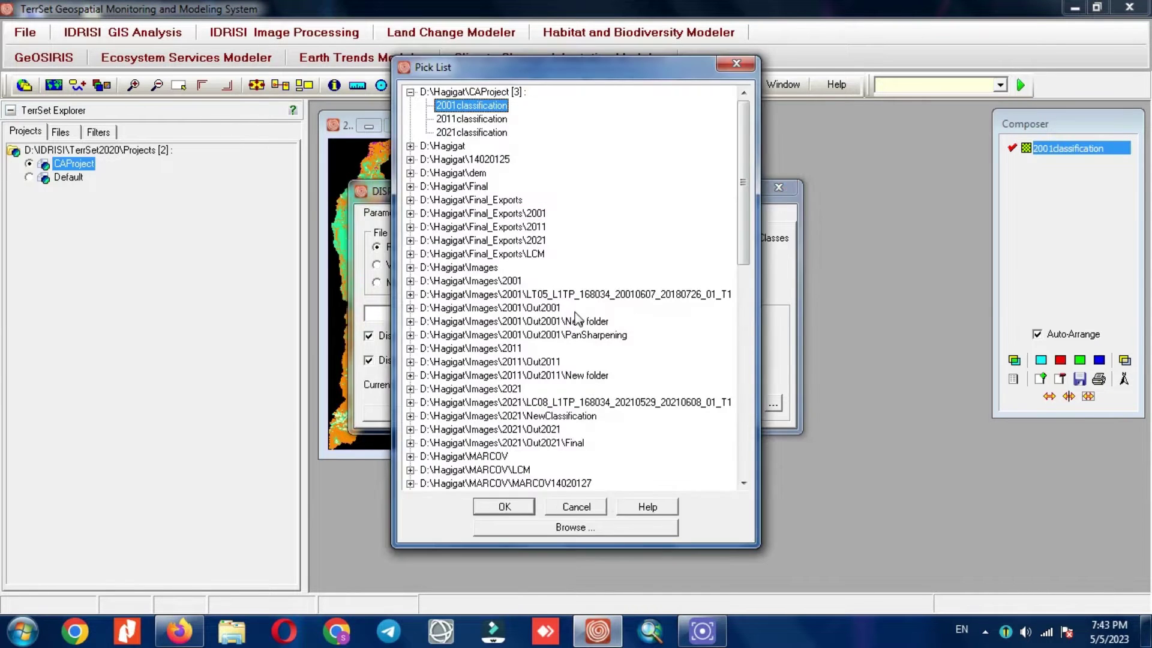
double_click(476, 119)
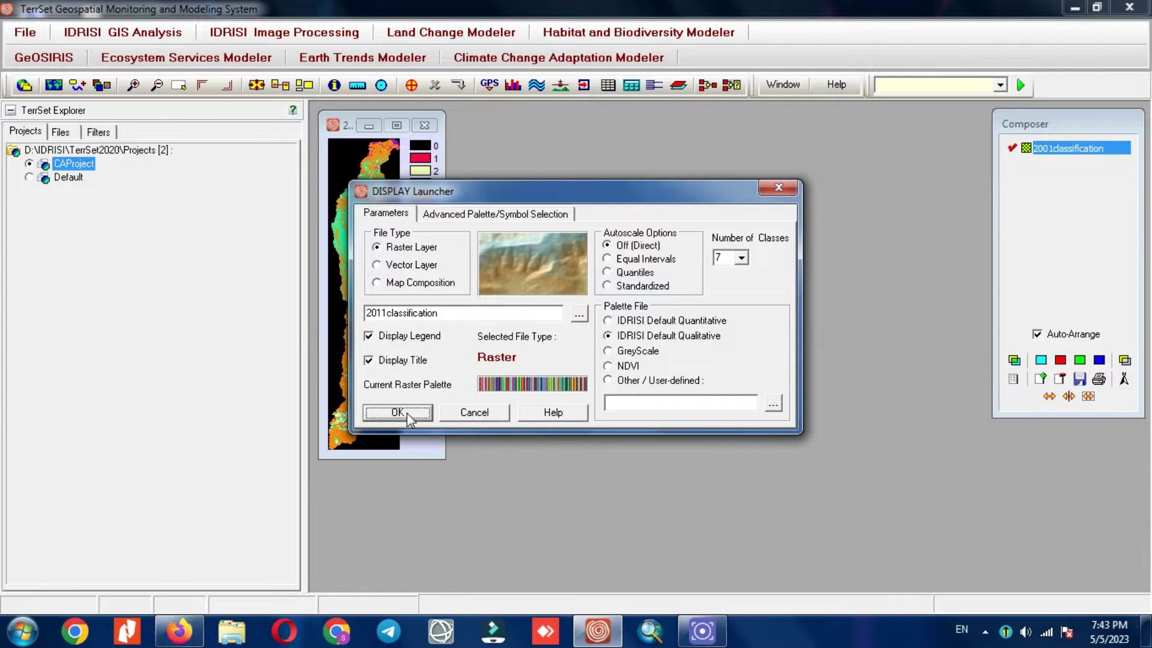
click(397, 412)
Display the raster layer 2021classification from the CAProject folder in its own map window
click(55, 85)
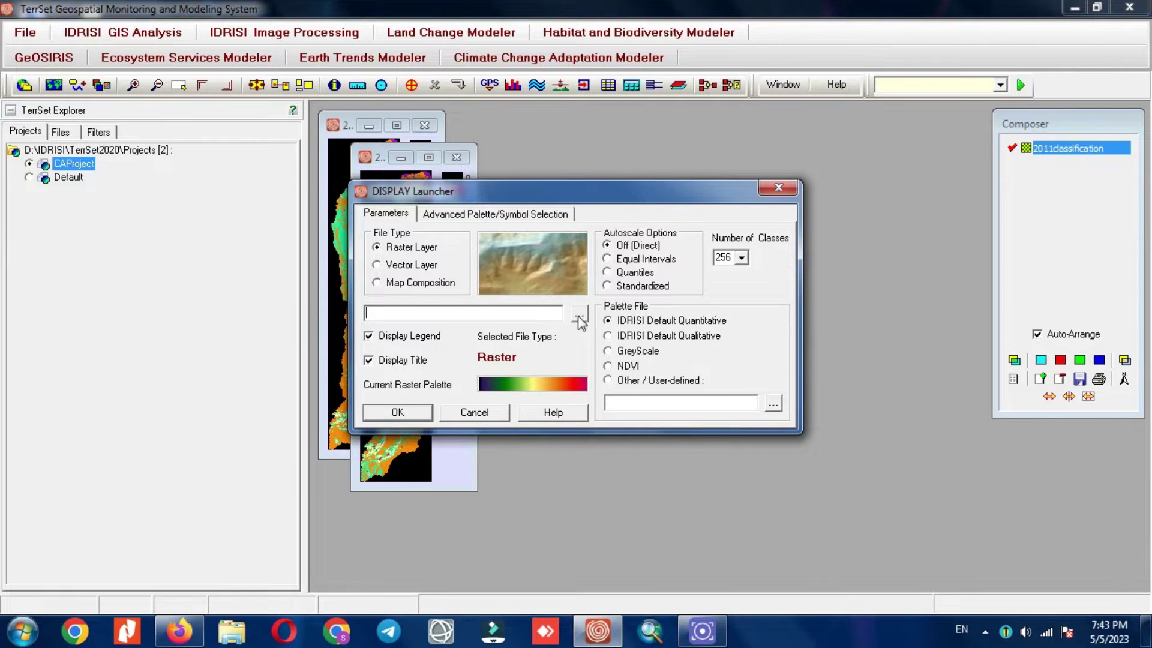
click(579, 315)
double_click(485, 132)
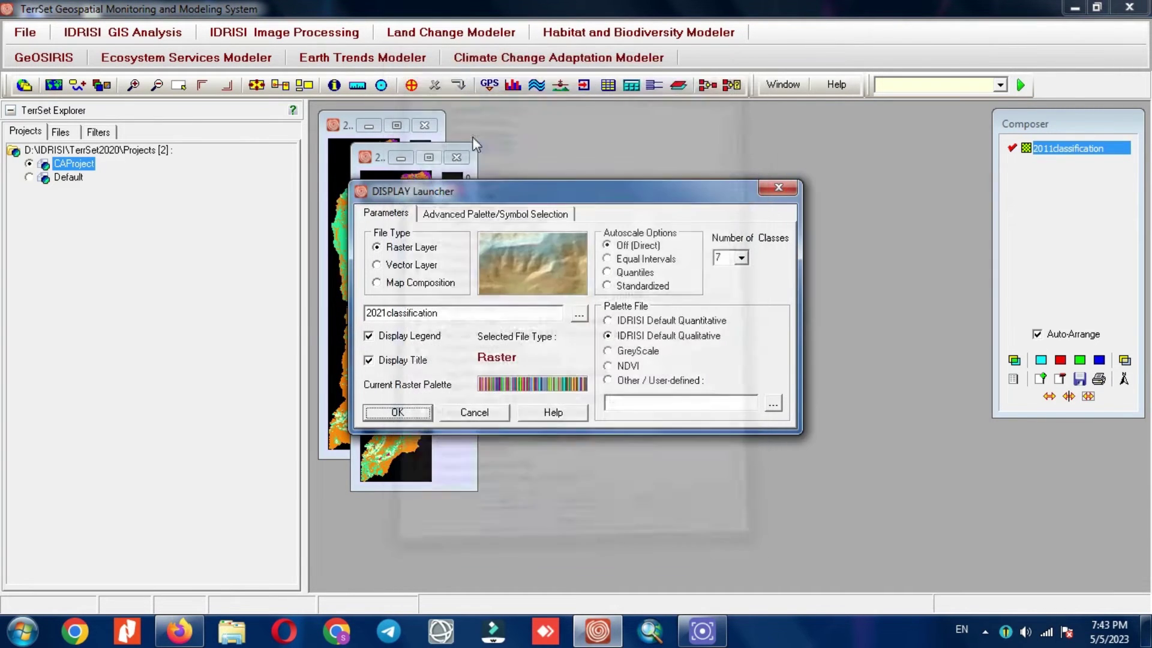
click(405, 410)
Enlarge the 2021classification map window and highlight legend classes 6 and 5 to examine where they occur
drag(412, 191, 552, 148)
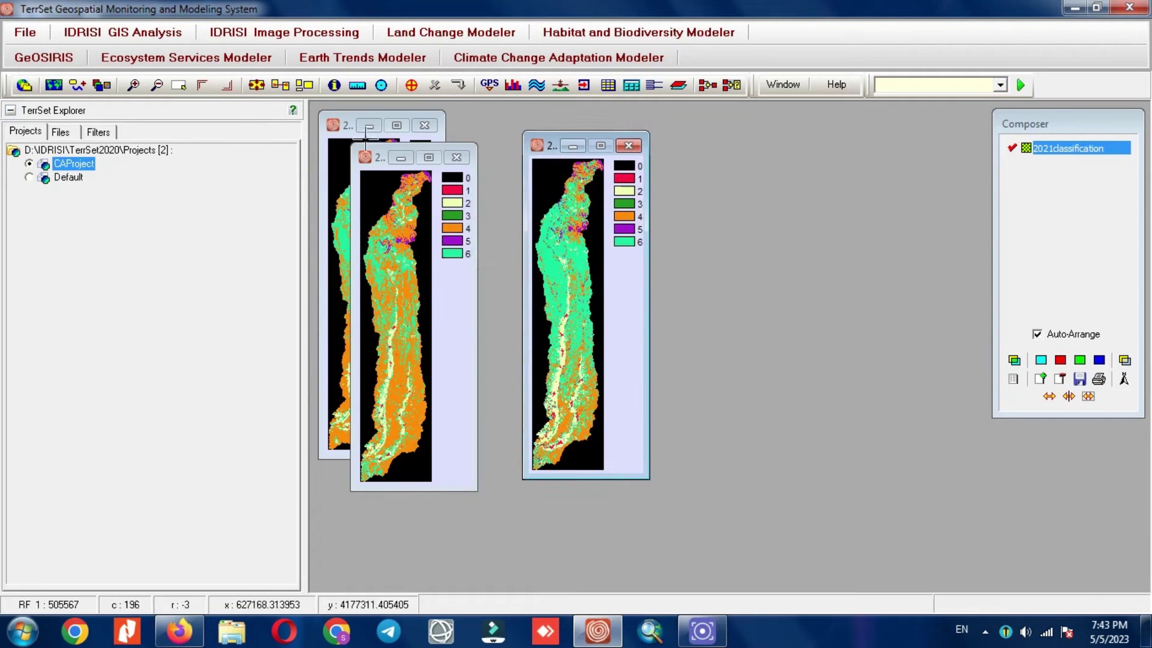
click(227, 84)
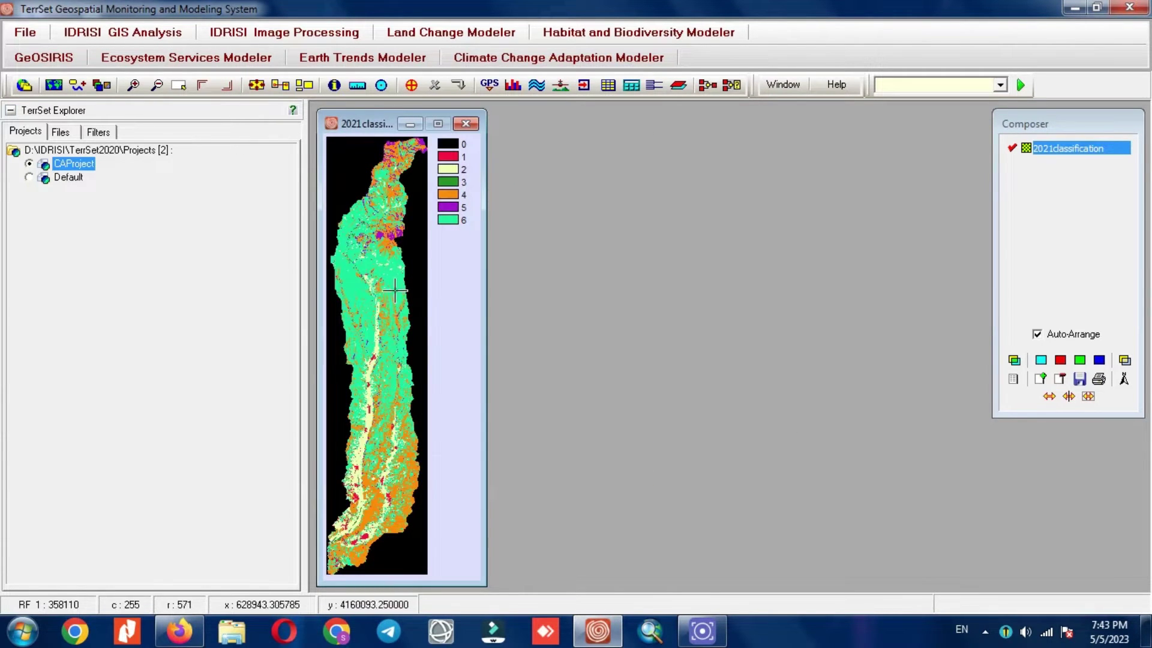
click(448, 218)
click(447, 207)
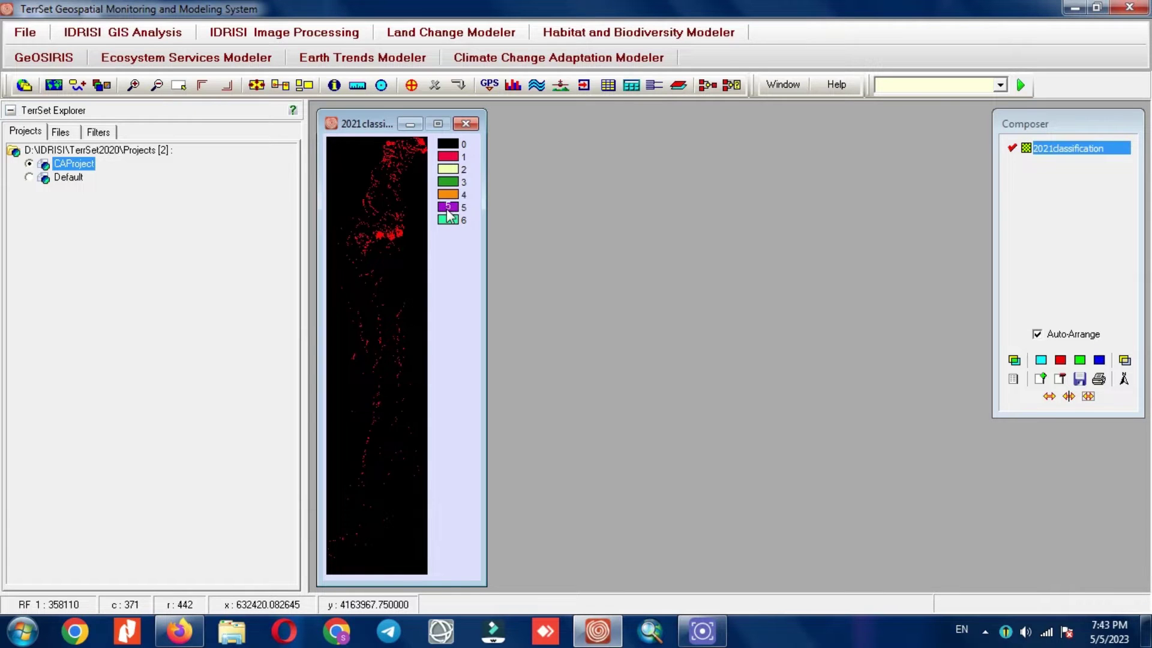
Highlight legend classes 4, 3, 2 and 1 on the 2021classification map and place its window beside the other maps
click(449, 196)
click(447, 182)
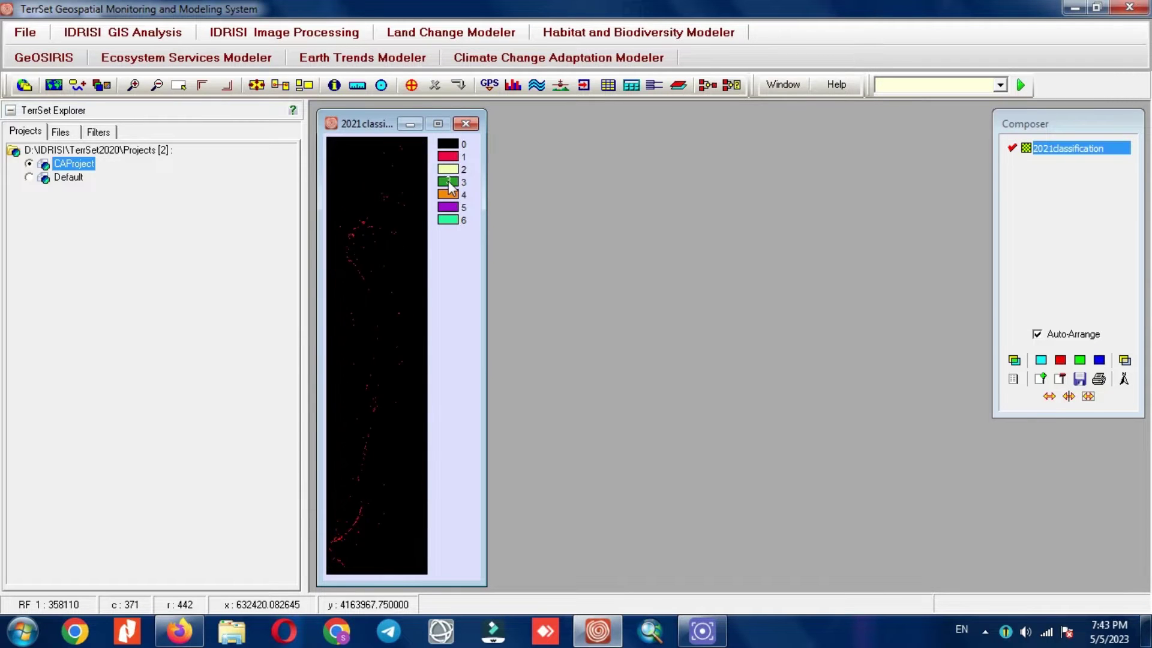
click(448, 169)
click(446, 158)
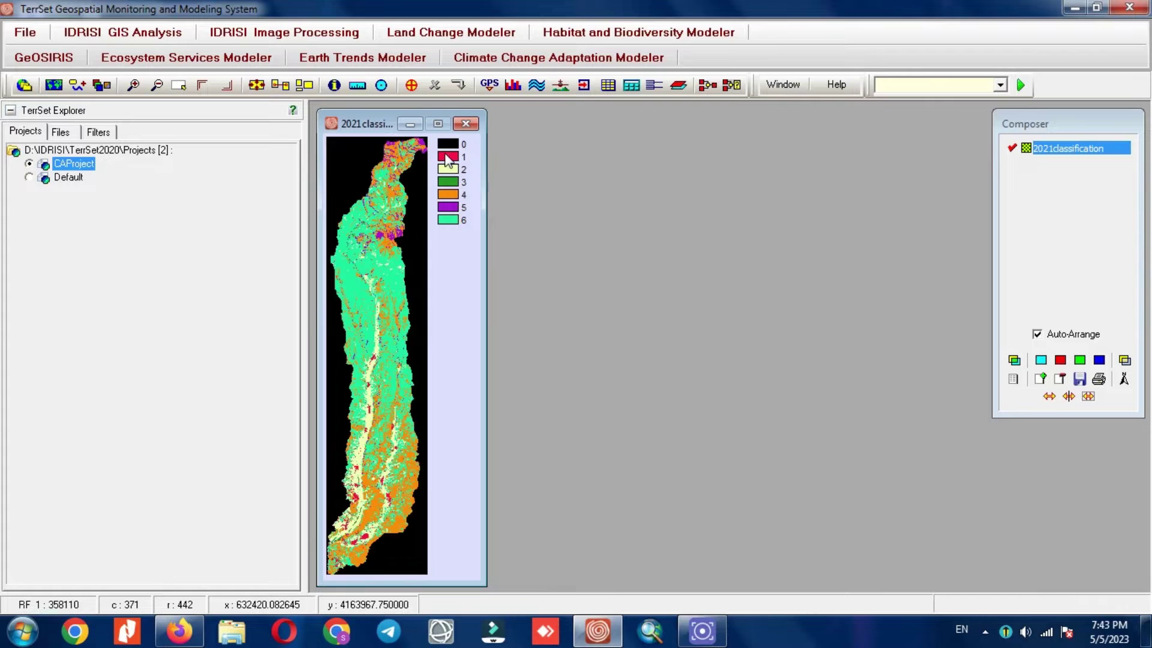
drag(393, 128, 585, 125)
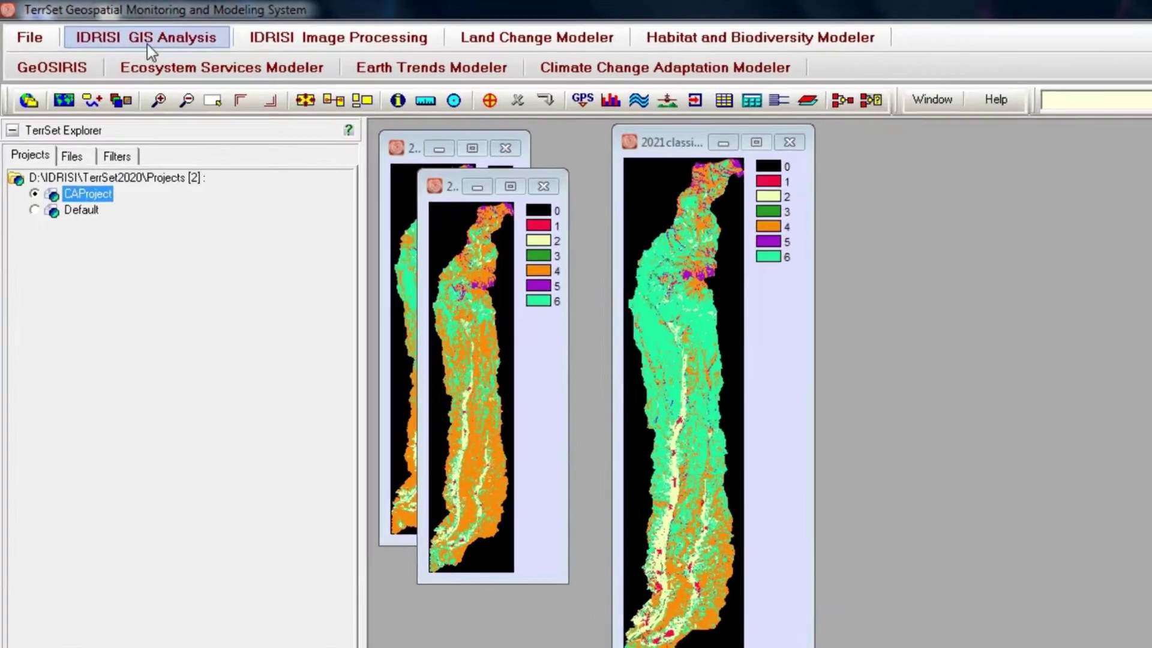
Open the CROSSTAB change analysis module and keep Hard classification as the type of analysis
click(120, 31)
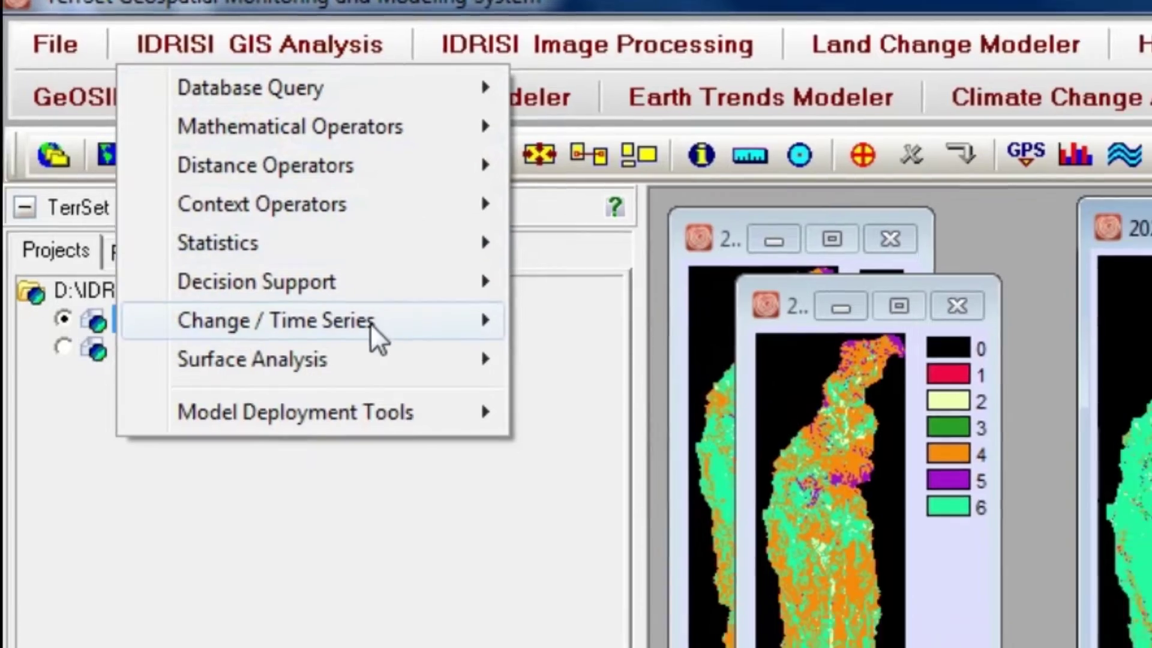
mouse_move(375, 348)
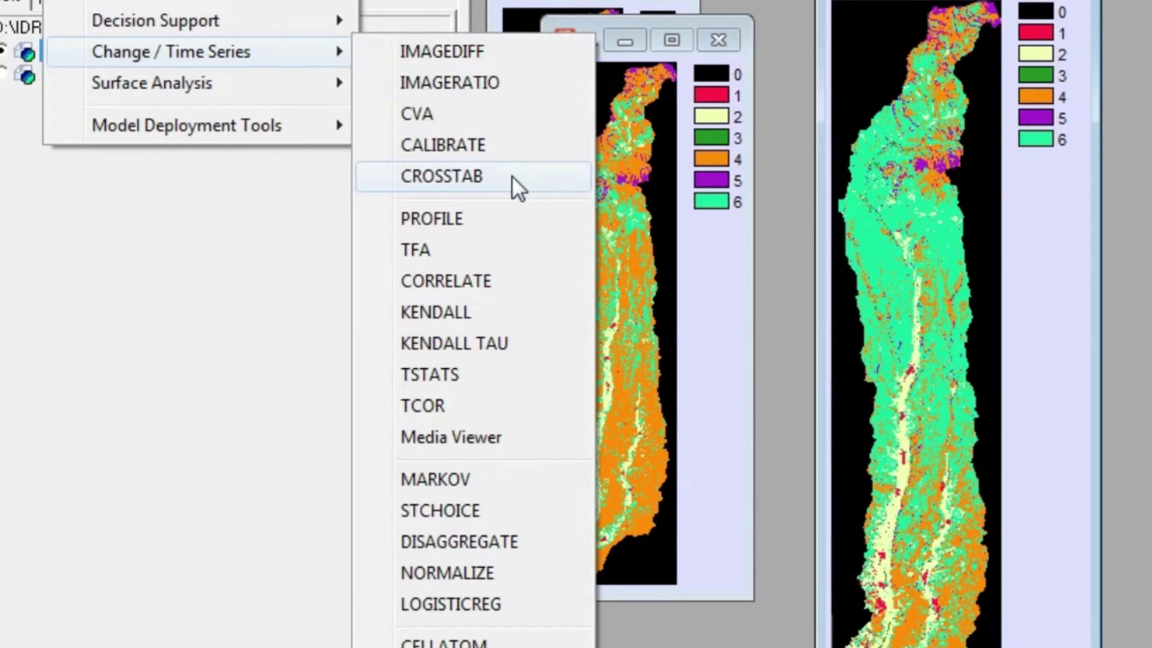
click(512, 176)
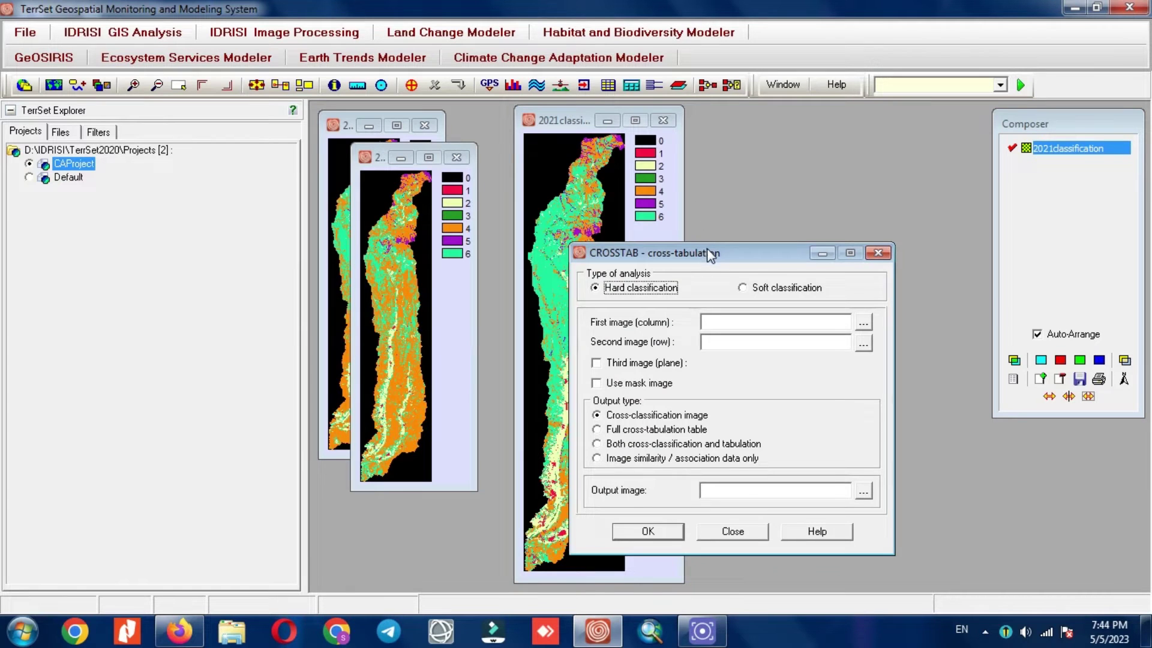
drag(709, 255, 726, 146)
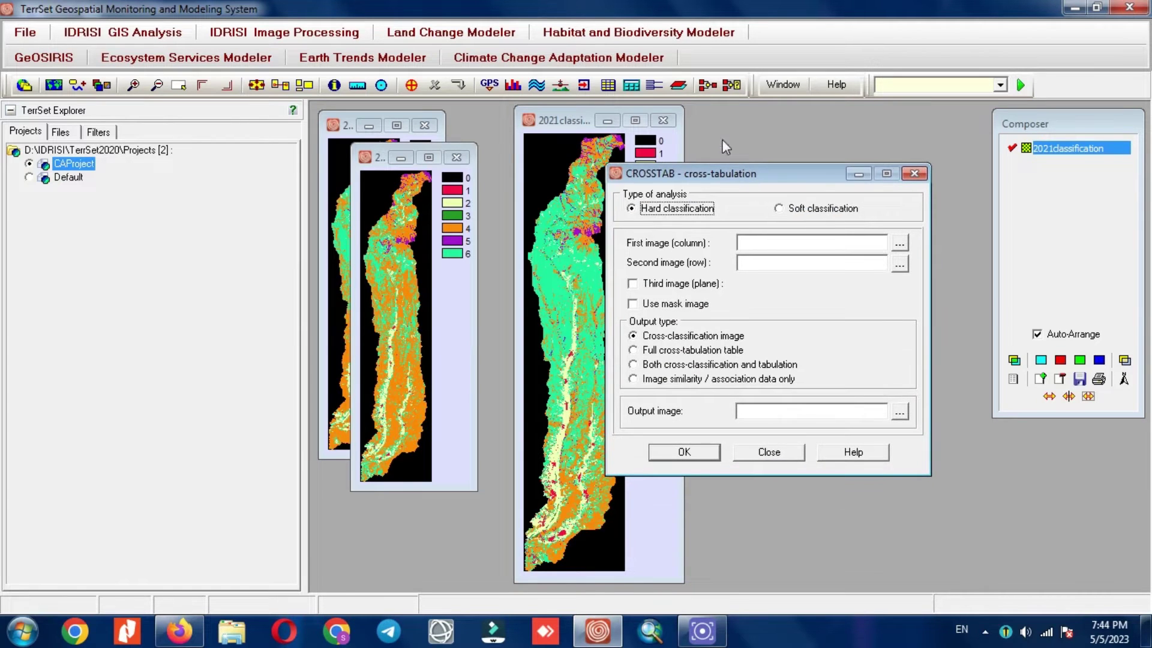
click(811, 210)
click(631, 208)
Set 2001classification as the first (column) image and 2021classification as the second (row) image for the cross-tabulation
click(899, 244)
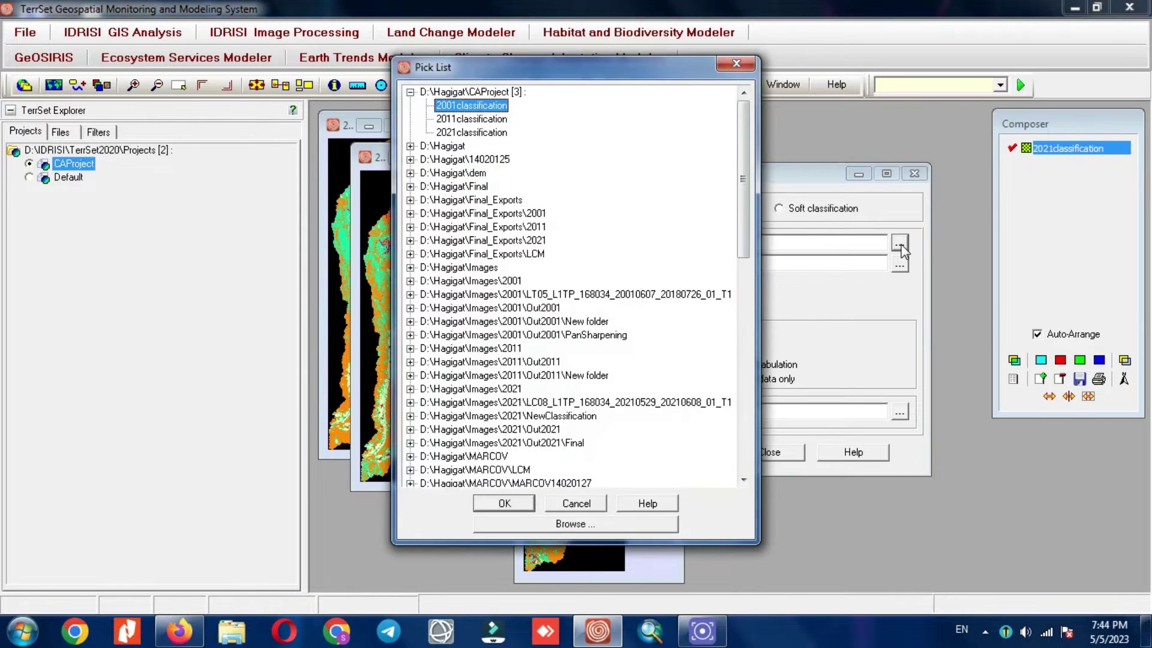
double_click(474, 106)
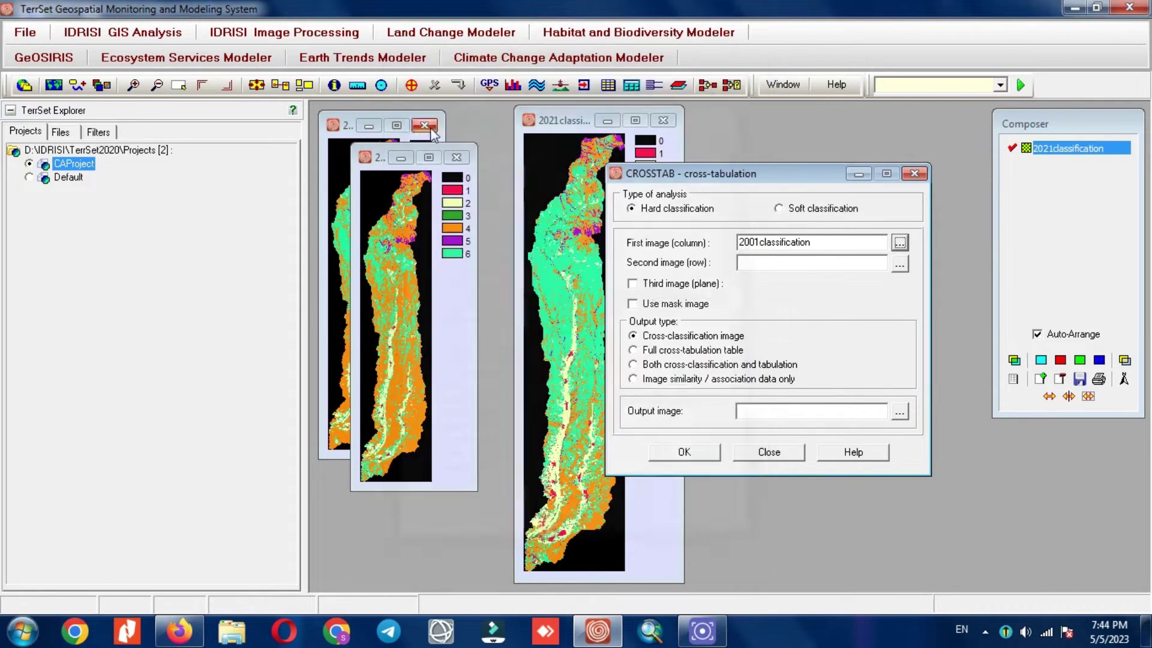
click(899, 264)
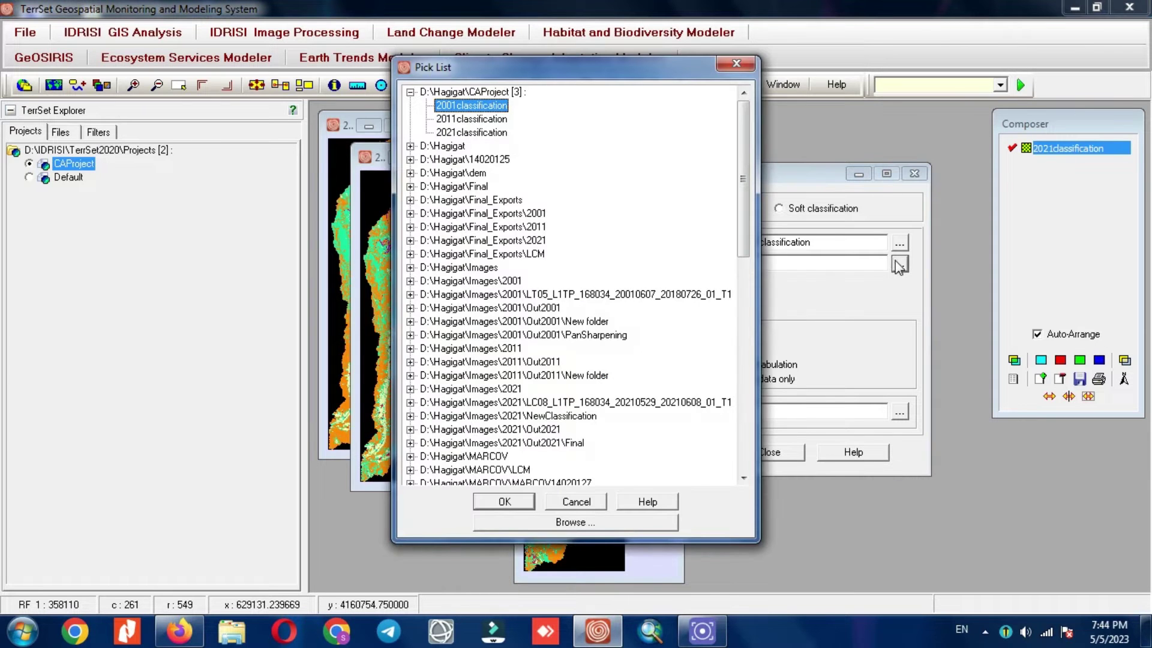
double_click(474, 133)
click(664, 304)
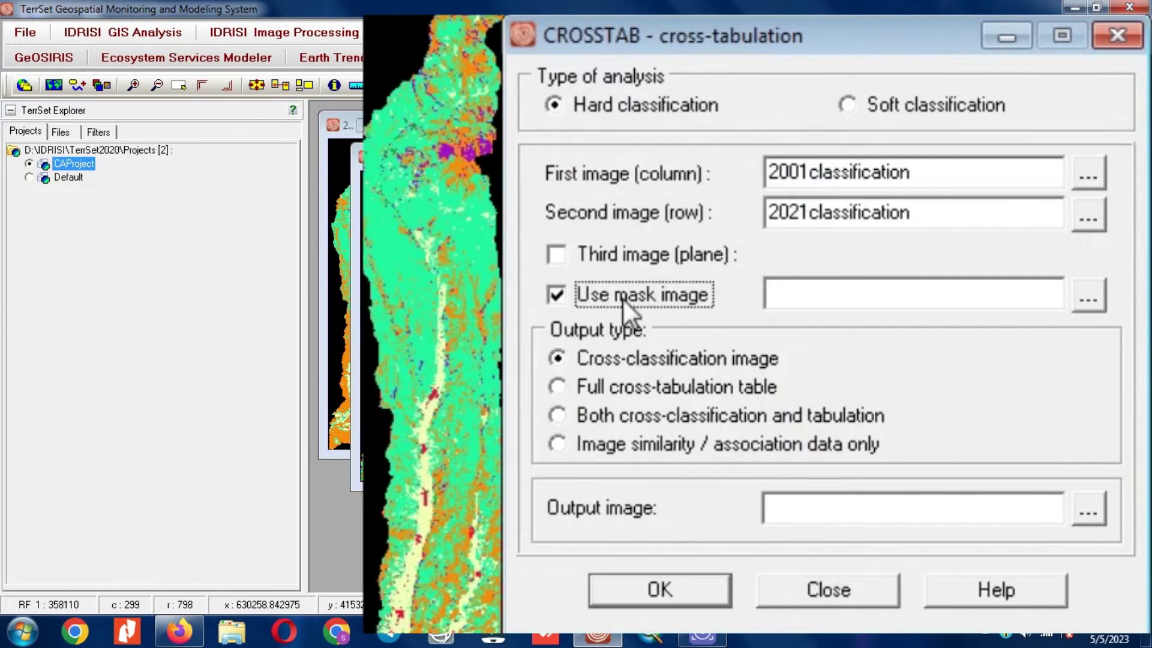
click(1088, 298)
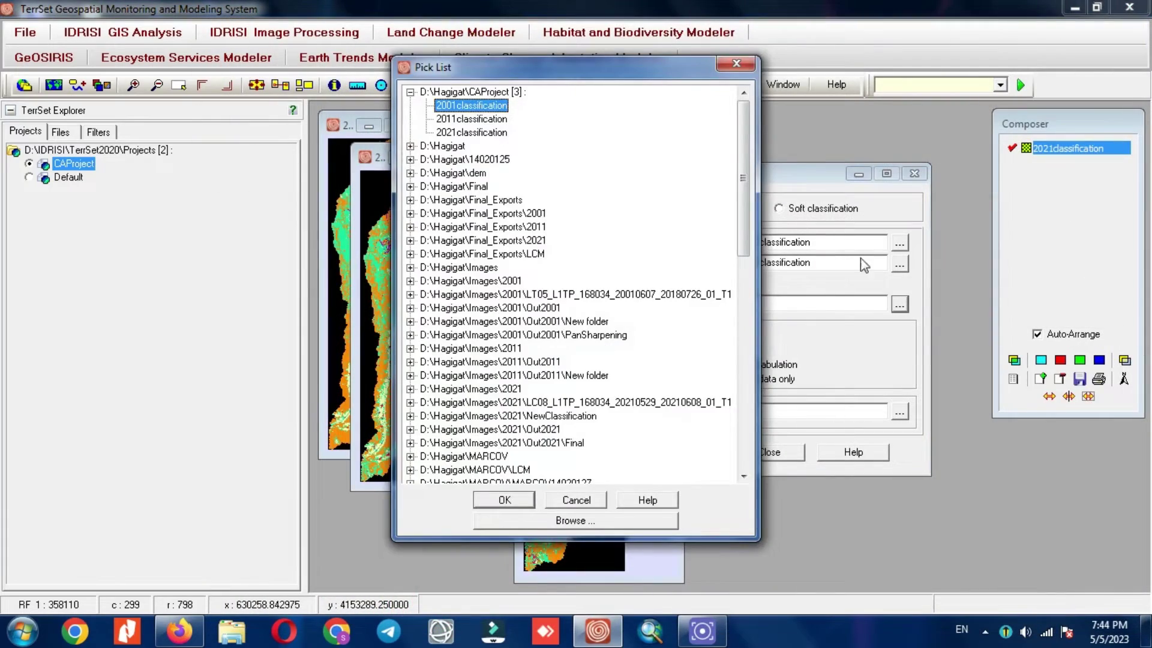
click(737, 63)
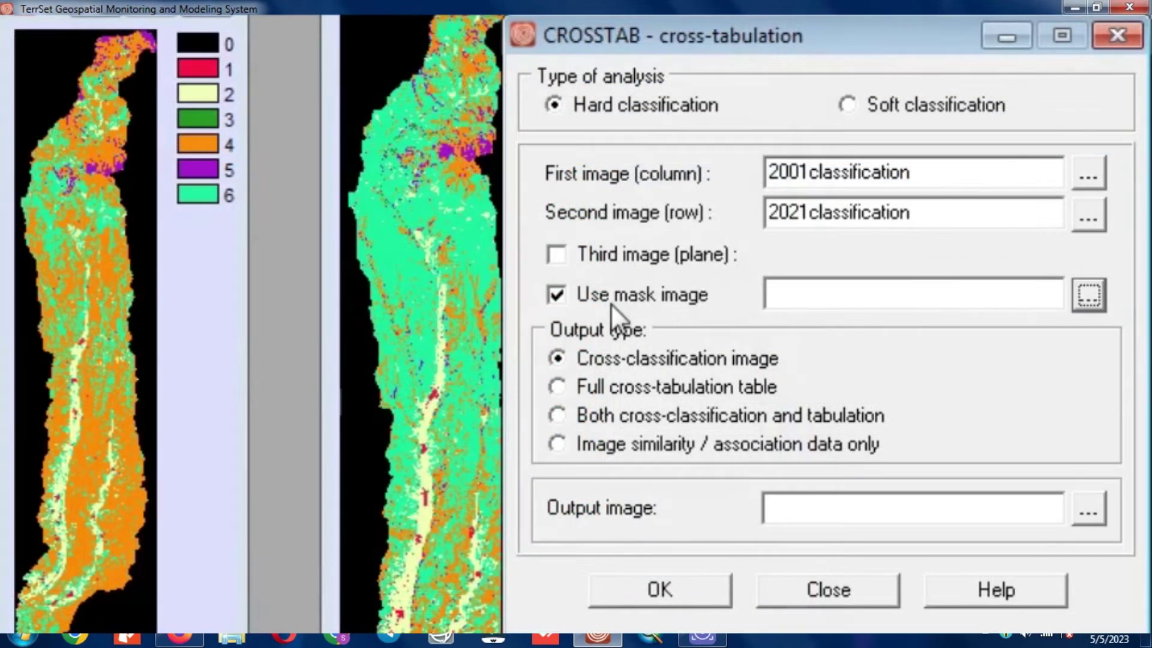
click(640, 303)
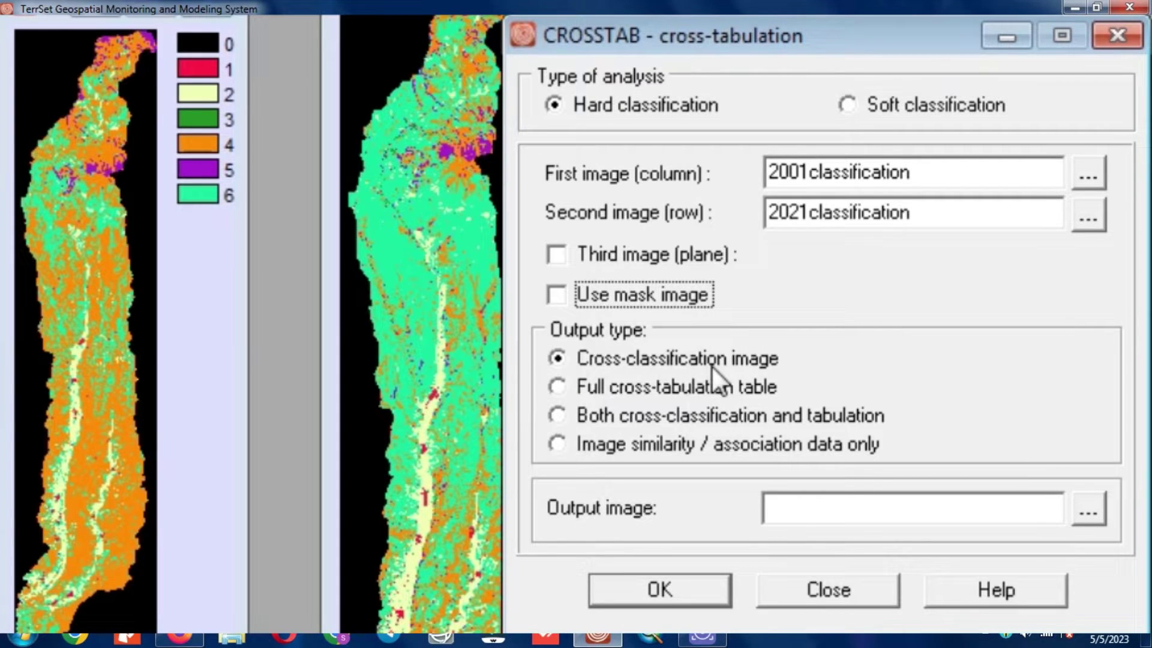
Choose both cross-classification and tabulation as the output type, name the output image CROSSTAB and run the analysis
click(662, 387)
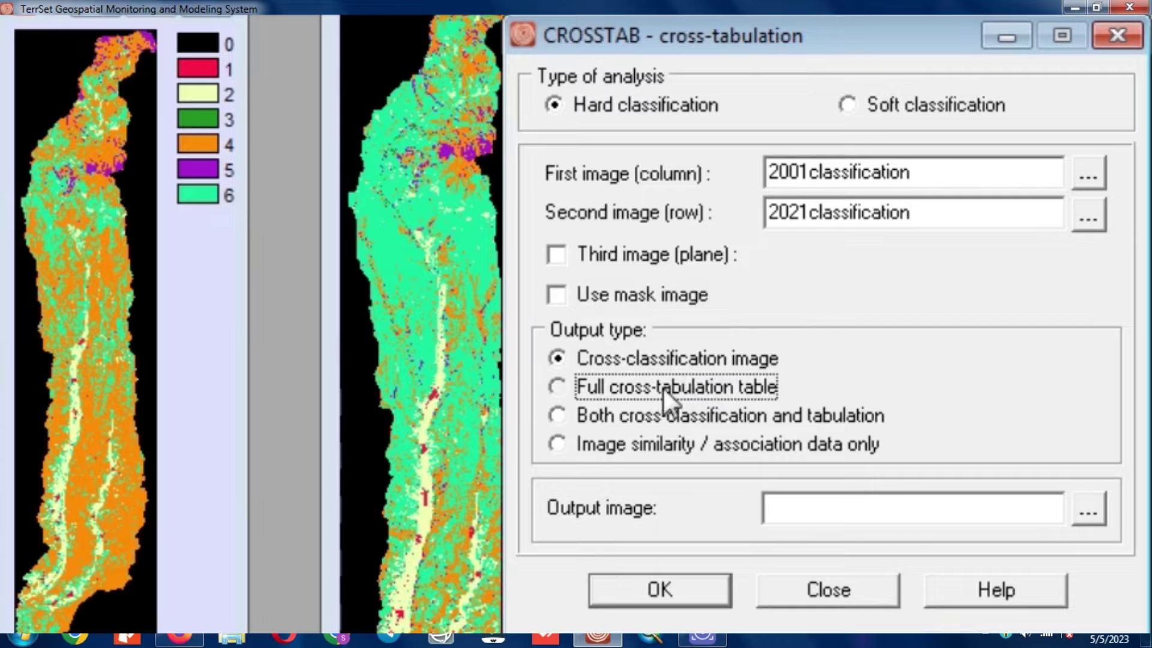
click(664, 415)
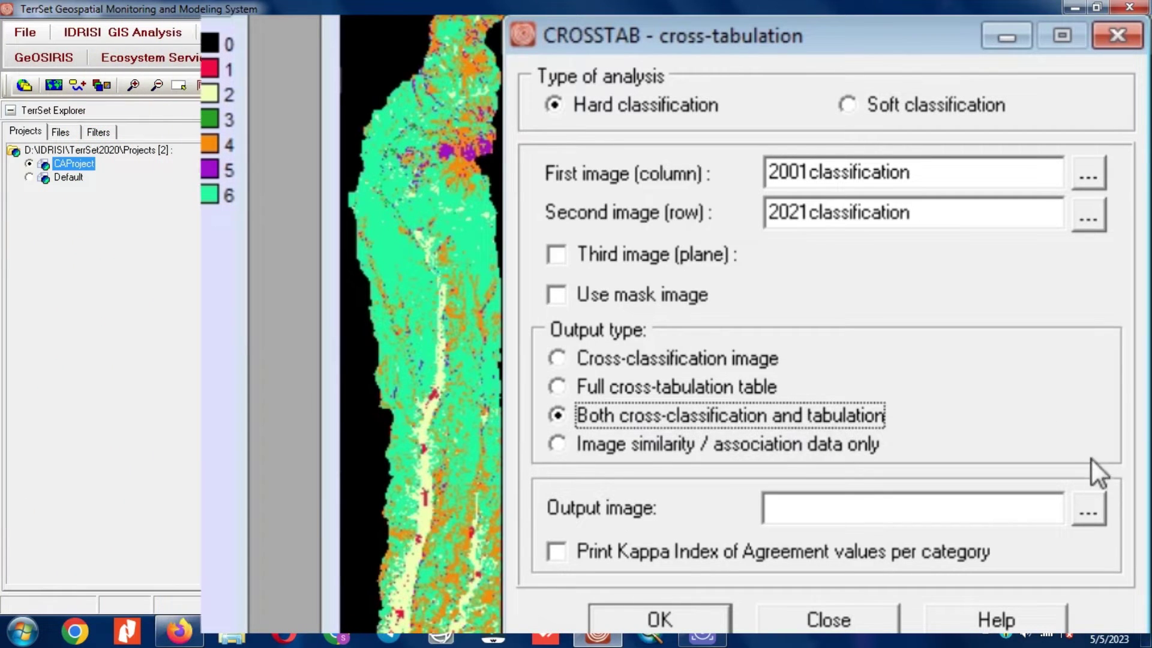
click(956, 517)
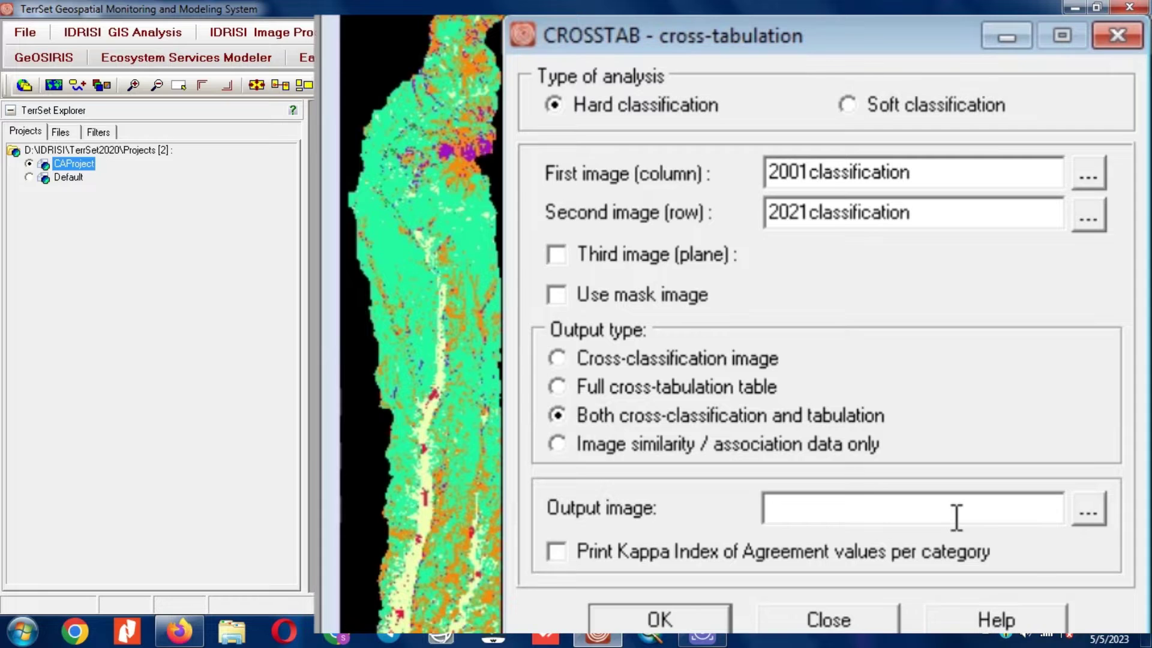
text(CR)
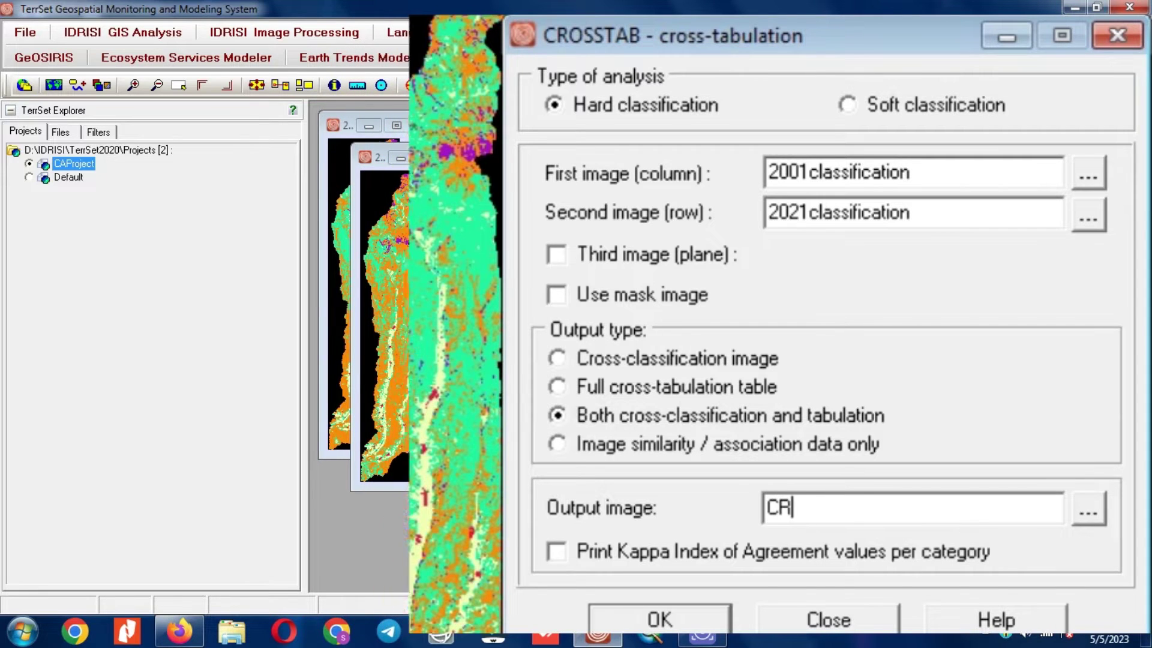
text(OS)
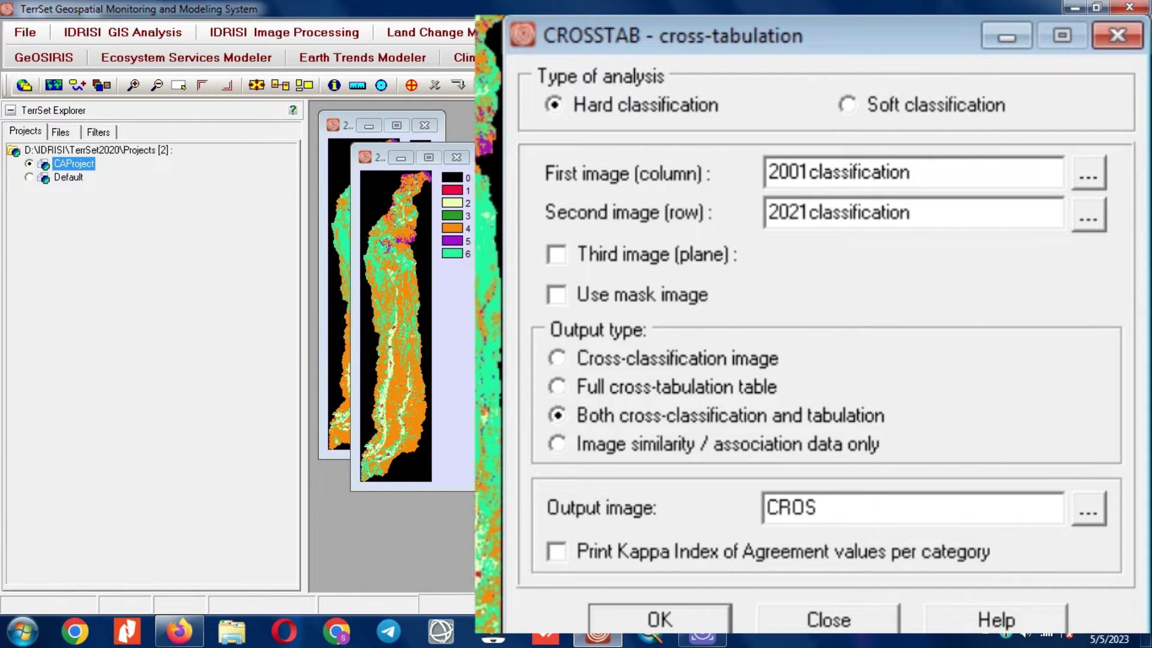
text(STAB)
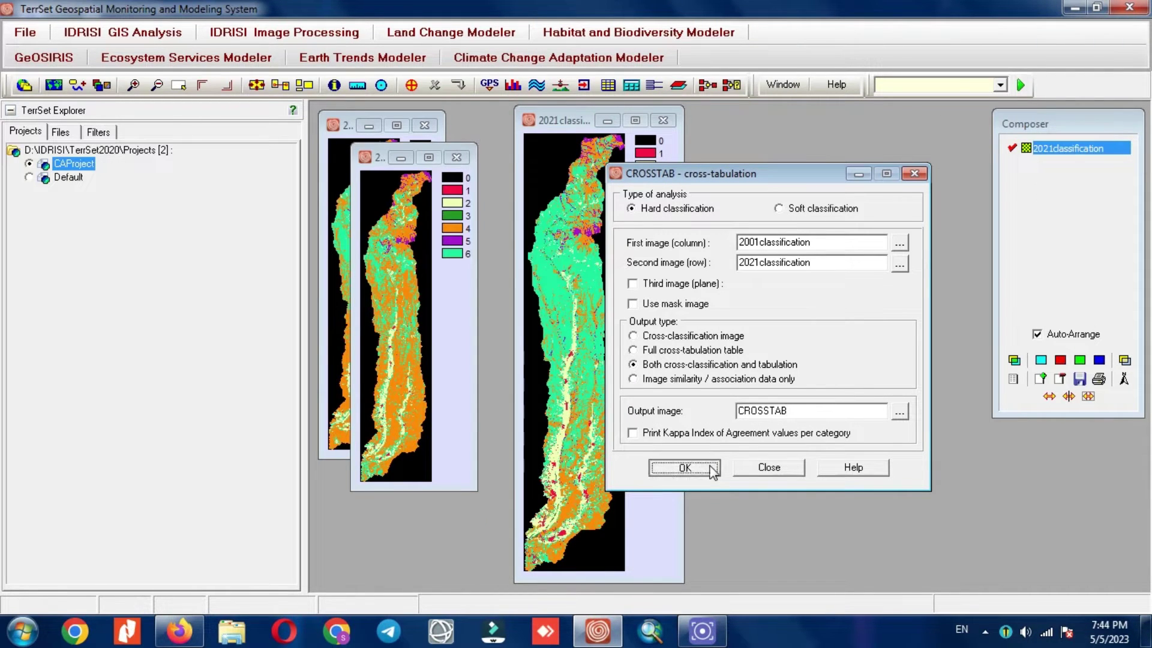
click(712, 470)
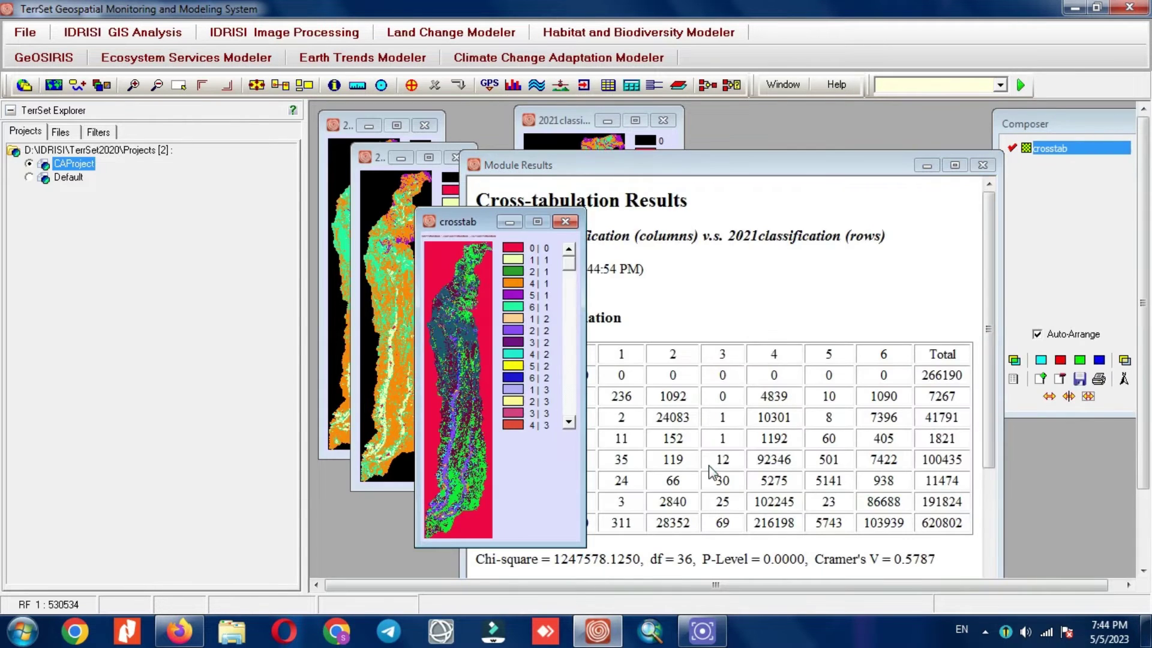
Enlarge the crosstab map window and highlight individual class combinations from its legend, including 6|6, to examine where they occur
drag(472, 225, 384, 150)
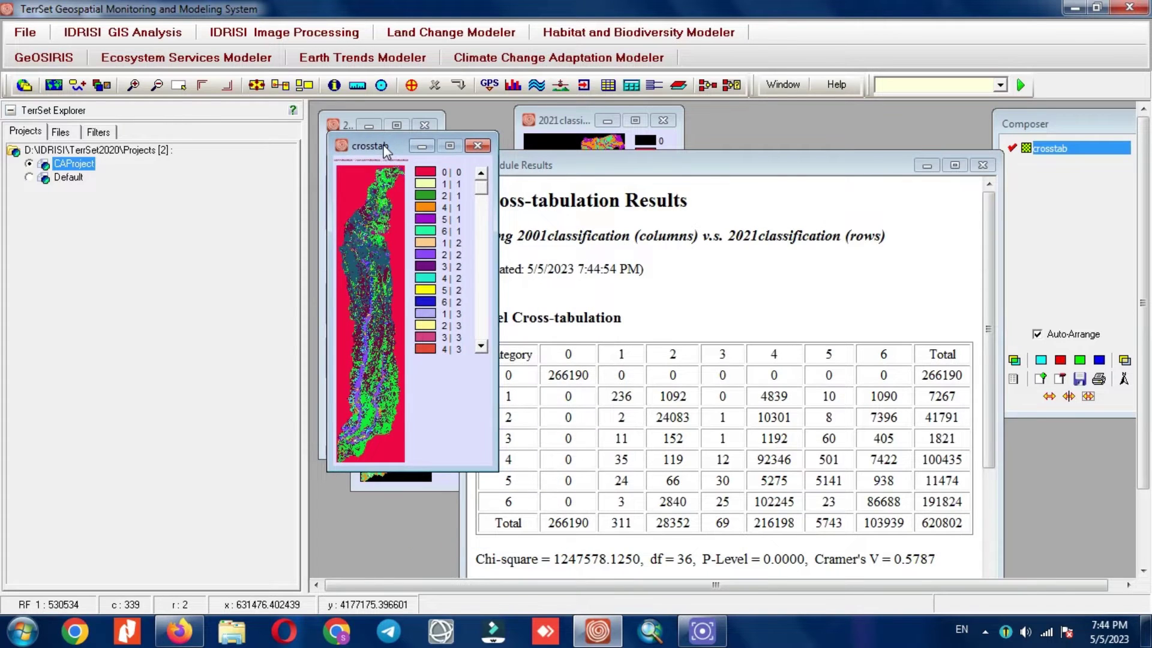
click(227, 85)
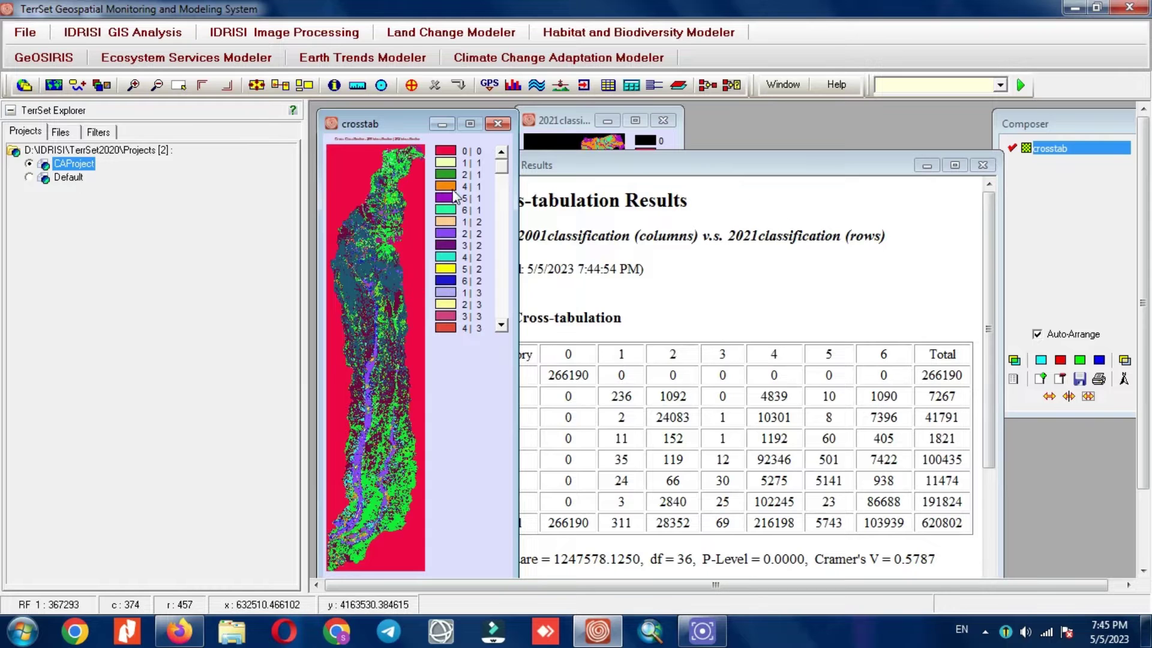
click(448, 164)
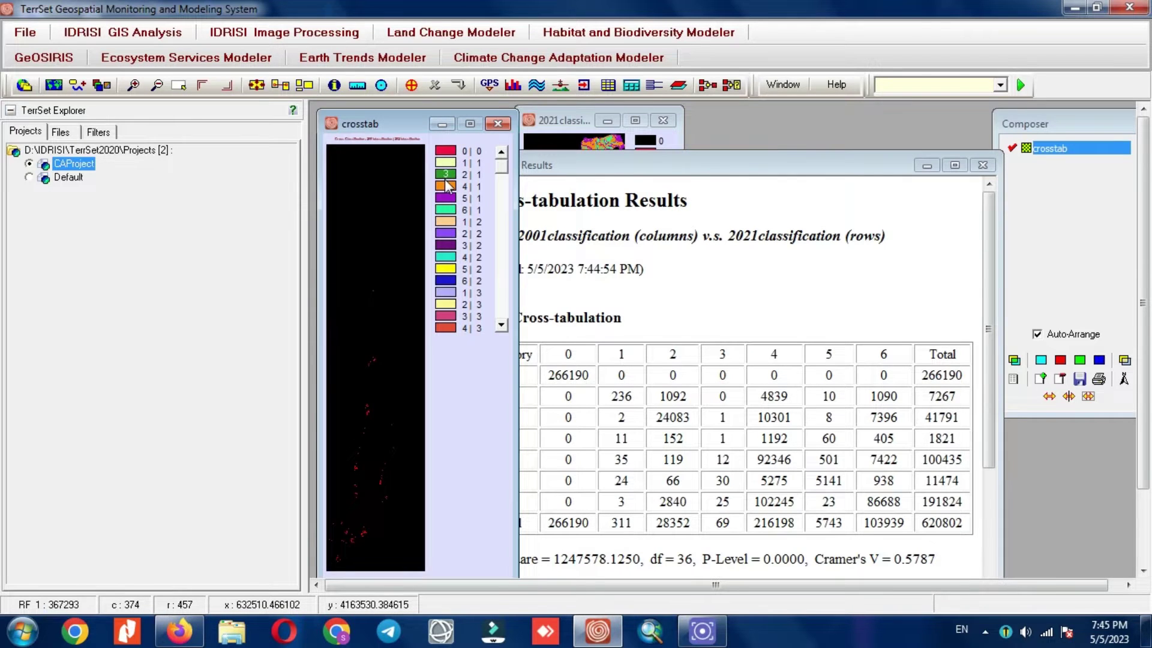
drag(502, 167, 498, 292)
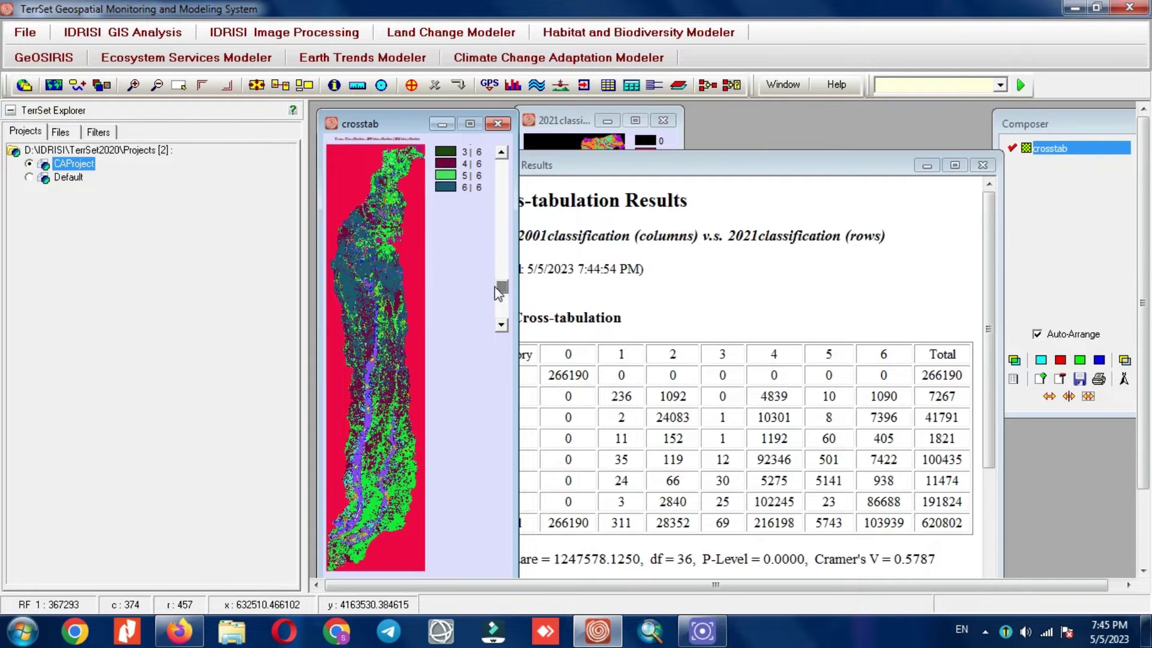
click(438, 189)
Maximize the cross-tabulation results and review the pixel table, the proportional table and the overall Kappa
click(715, 179)
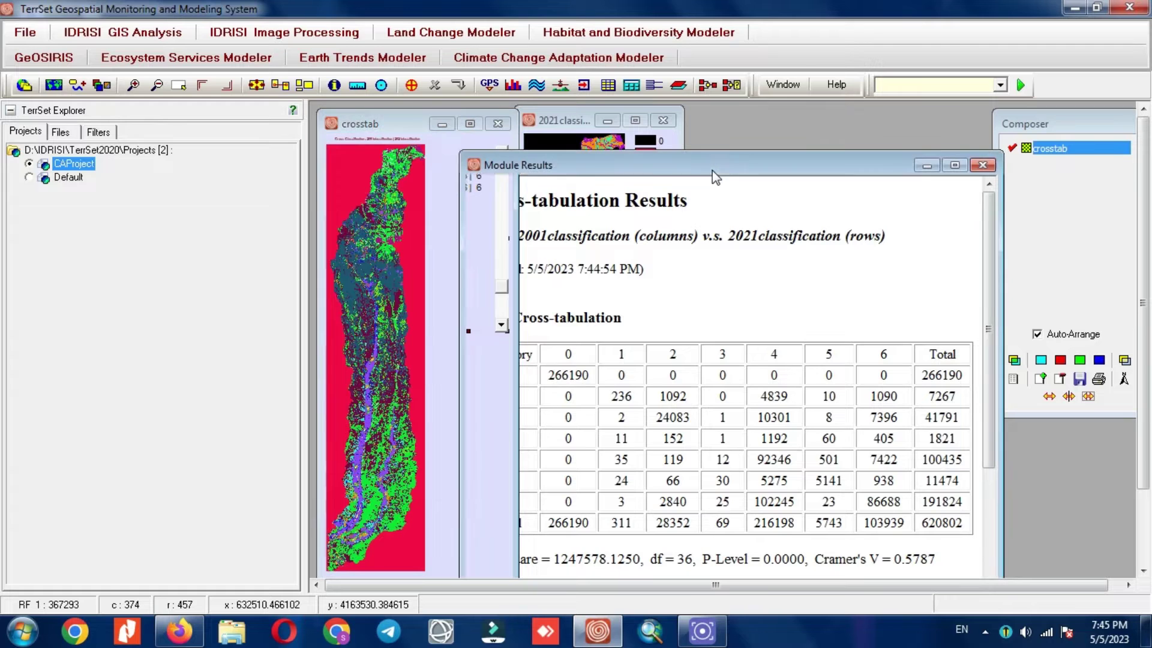
double_click(721, 167)
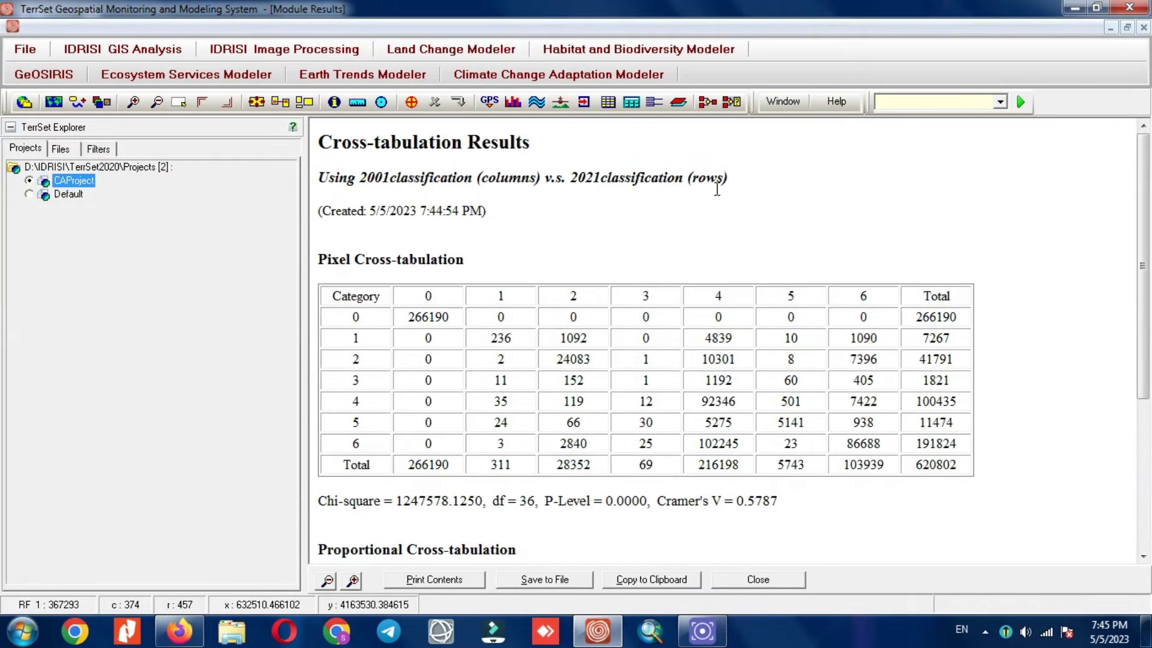
triple_click(401, 180)
click(400, 179)
triple_click(509, 148)
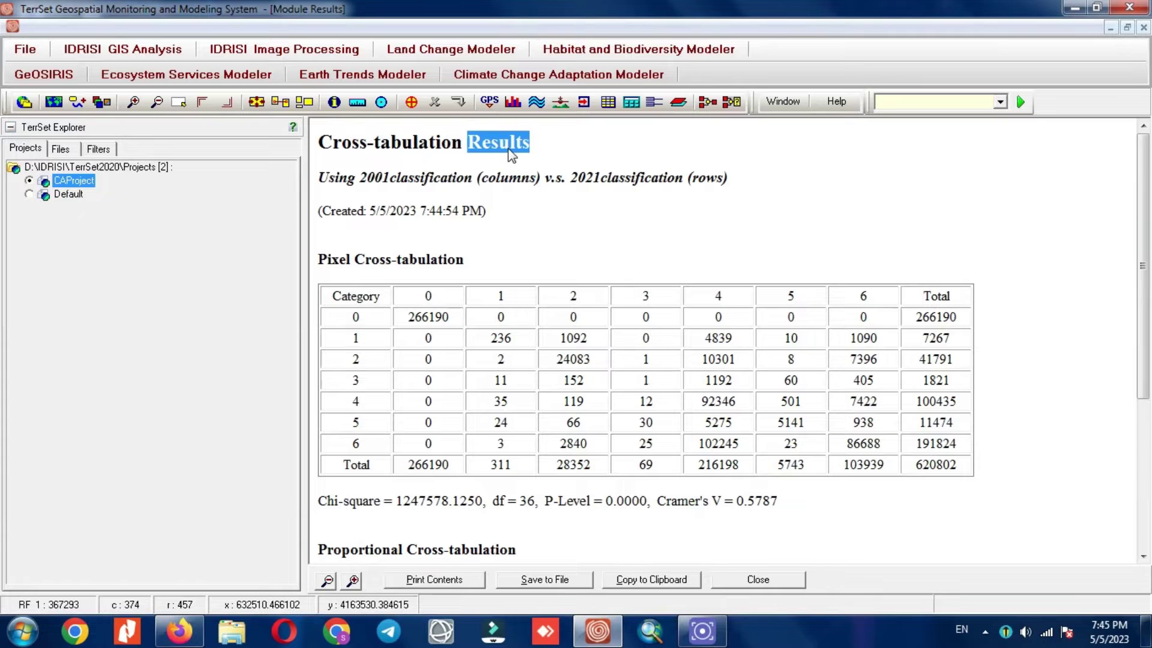
scroll(562, 260, down, 3)
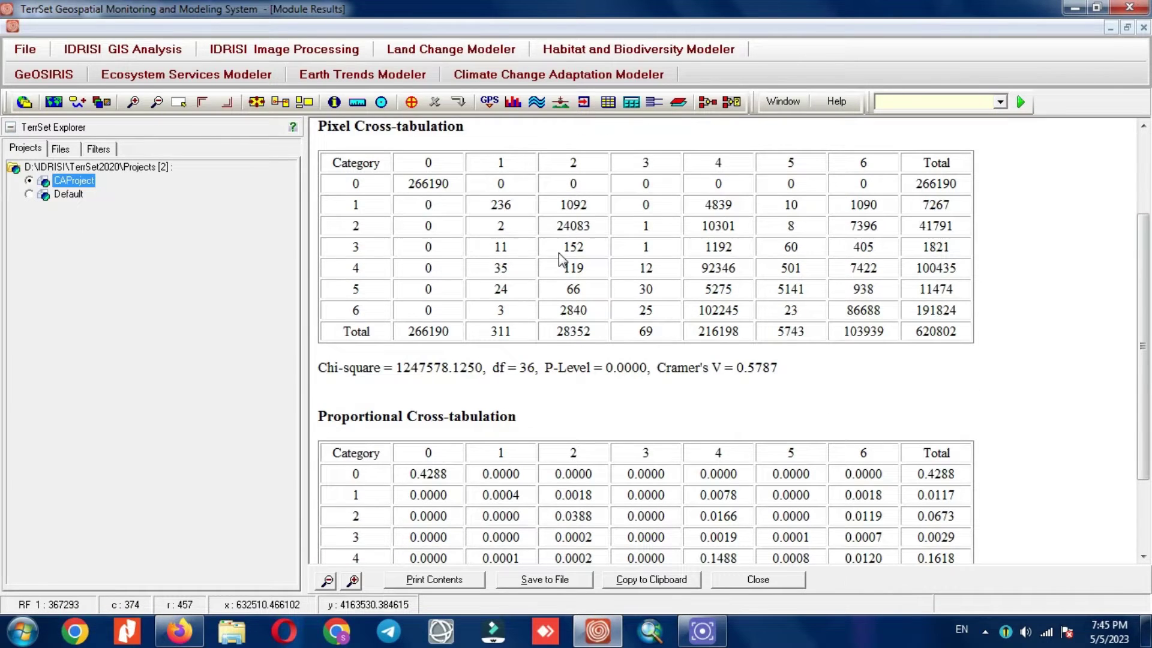
scroll(562, 260, down, 3)
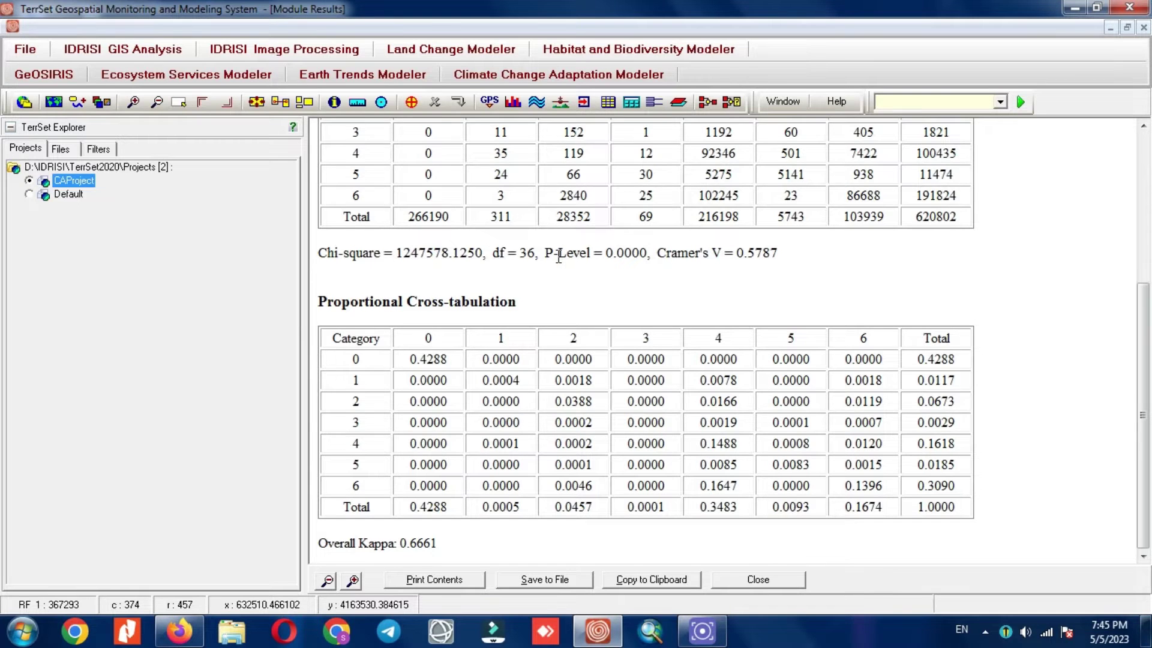
scroll(558, 257, up, 6)
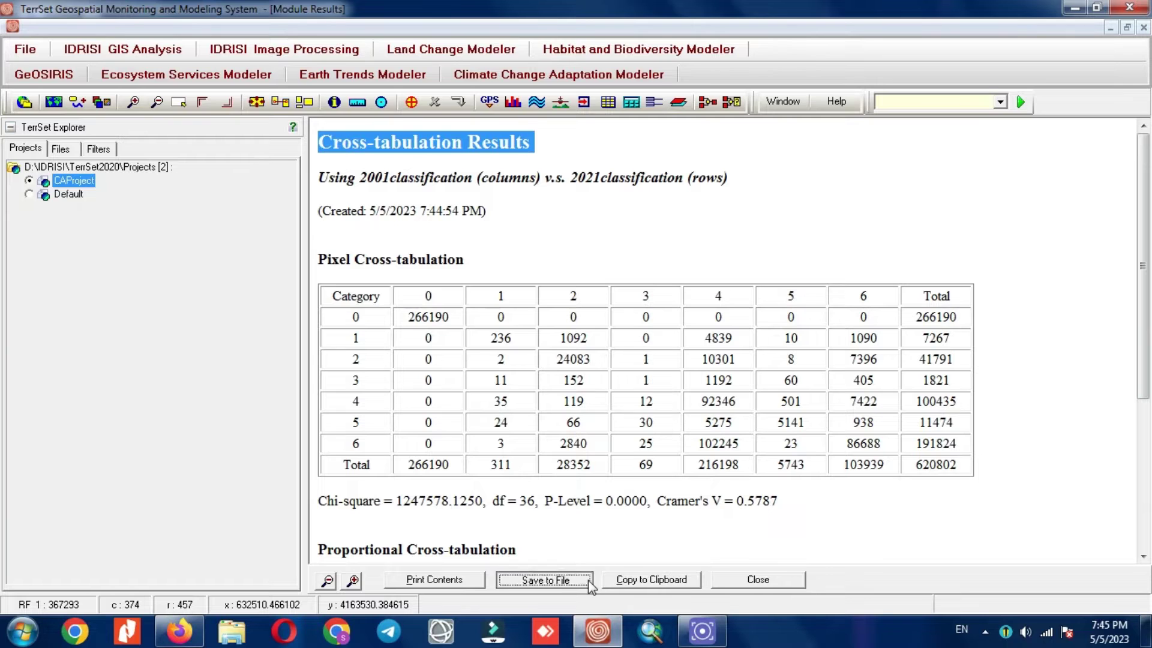
Try to save the cross-tabulation results as the HTML file ctab1 in CAProject, and close the results and the CROSSTAB dialog
click(544, 580)
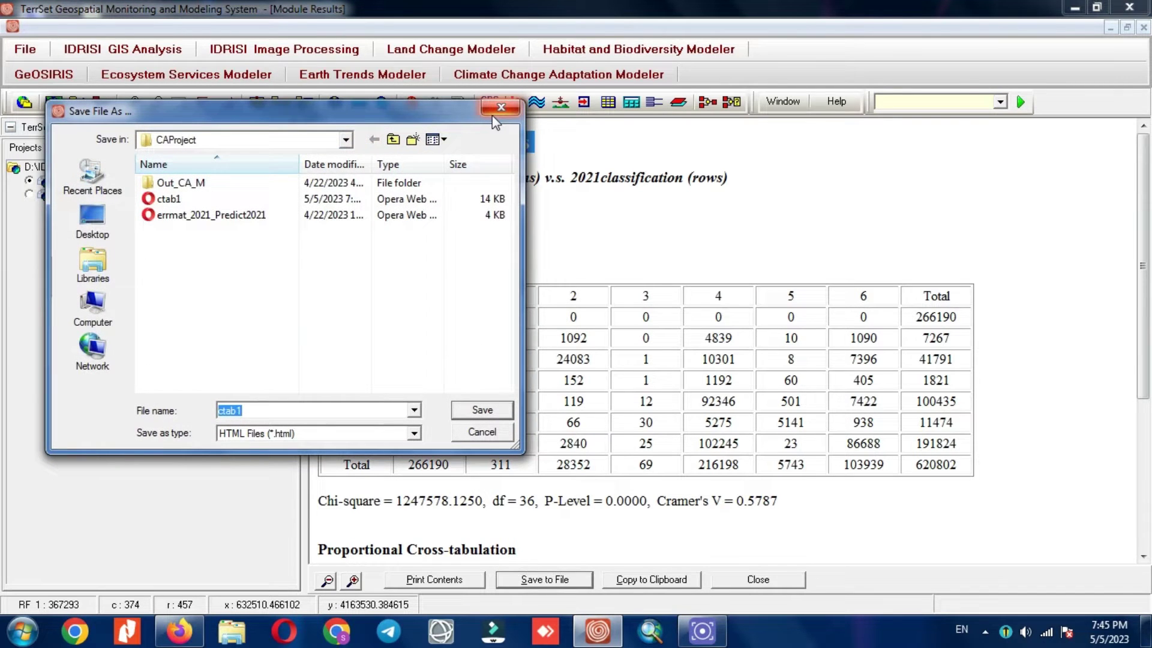
click(478, 410)
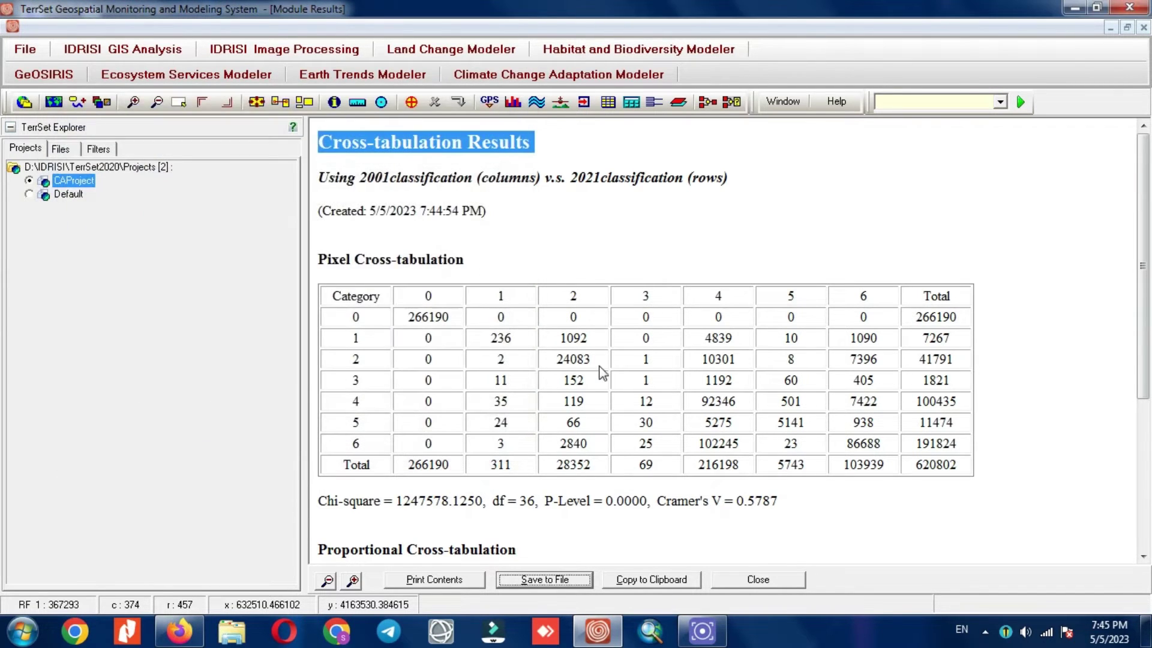
click(760, 582)
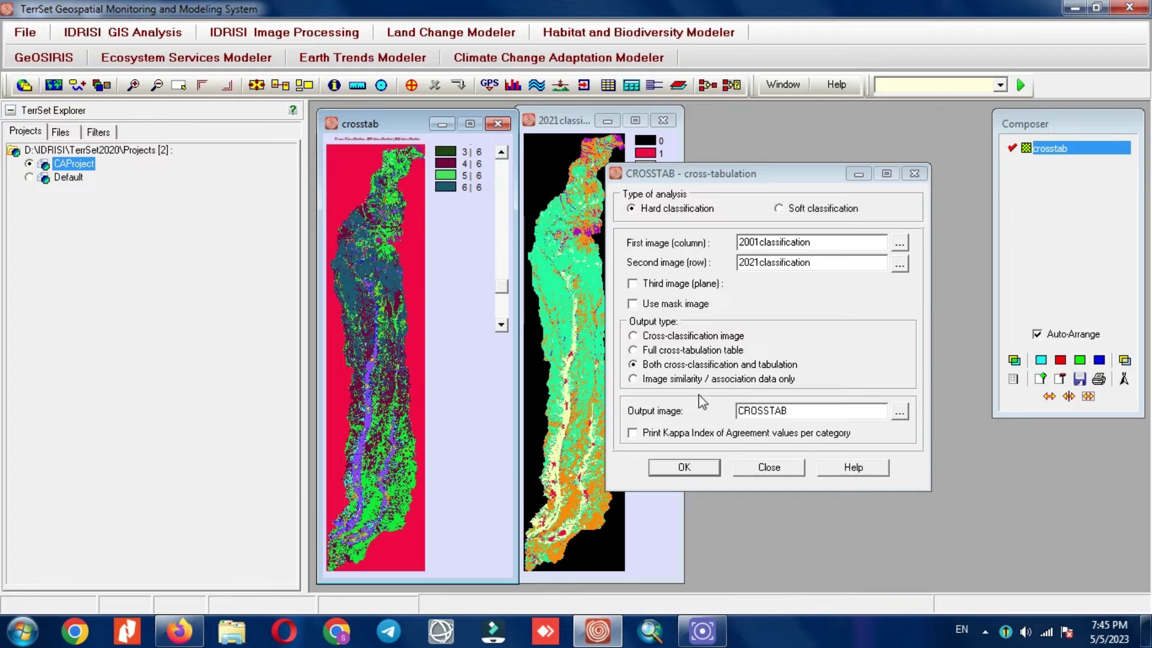
click(914, 173)
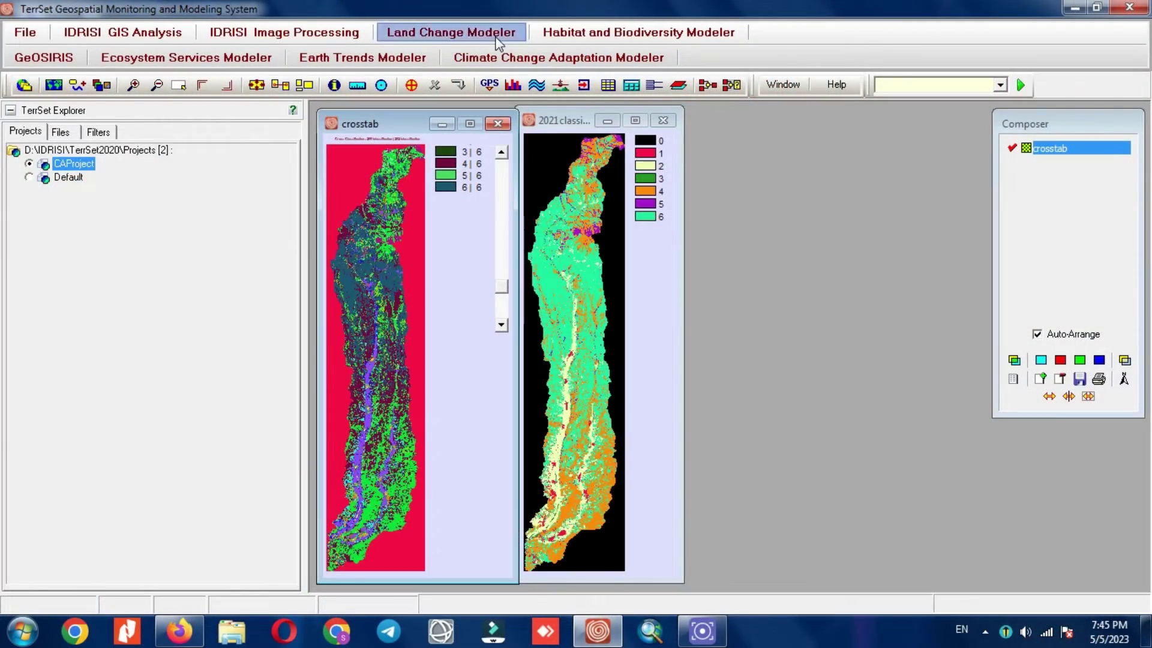
Open the Land Change Modeler and set up a new session named LCM_New
click(497, 42)
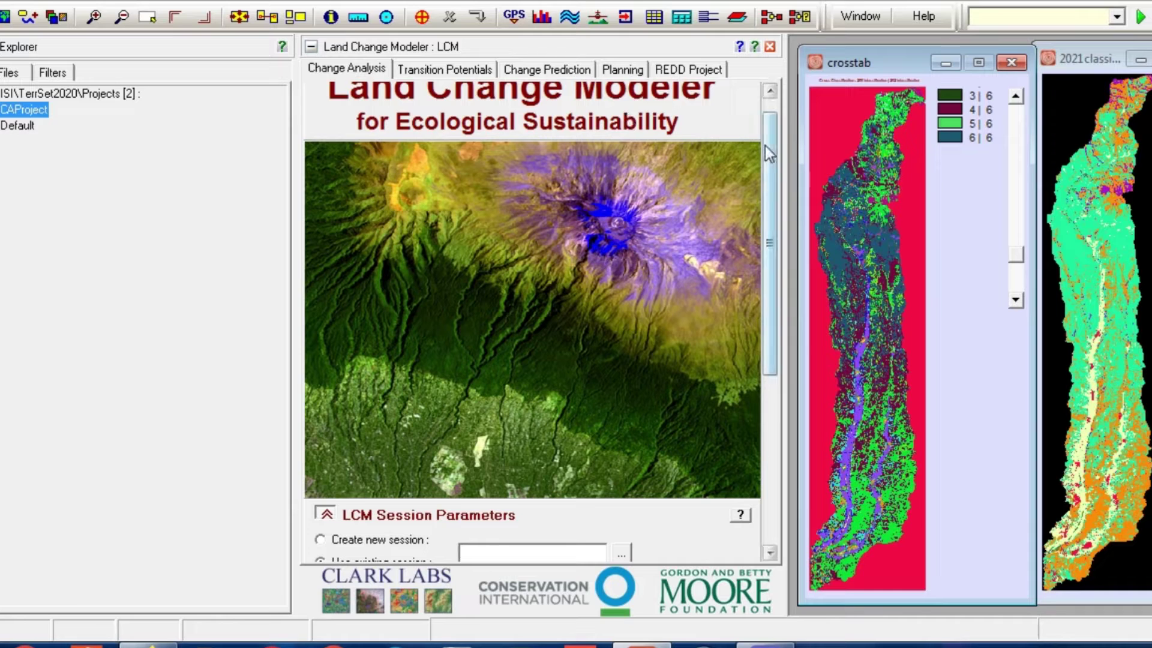
drag(766, 120, 766, 114)
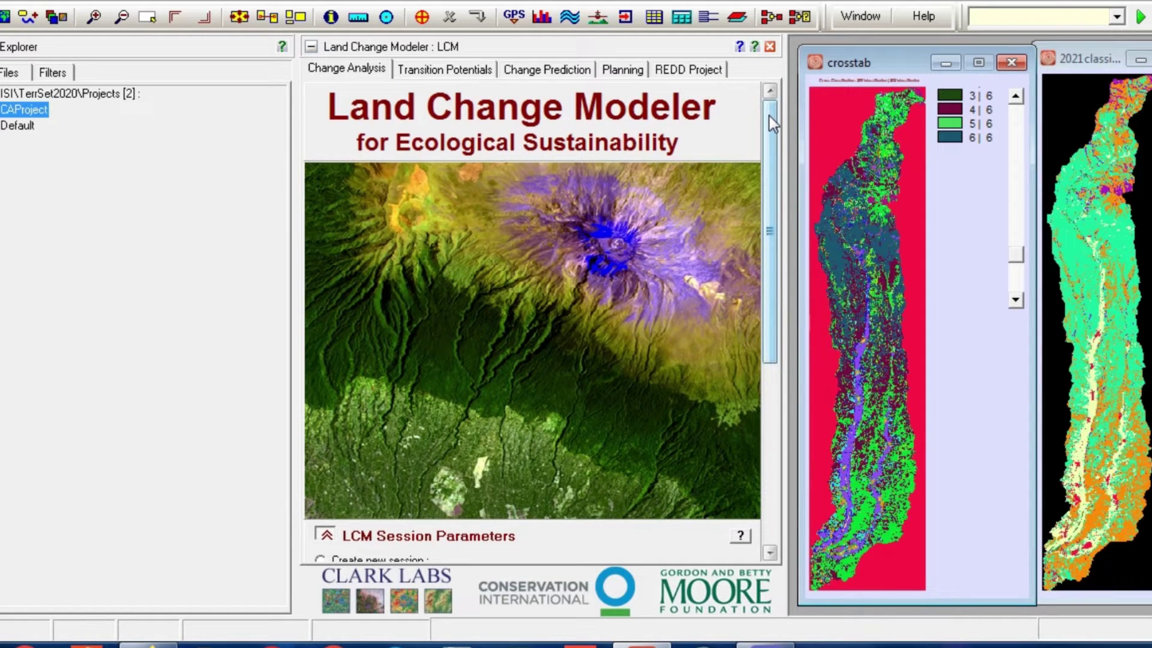
drag(769, 120, 749, 292)
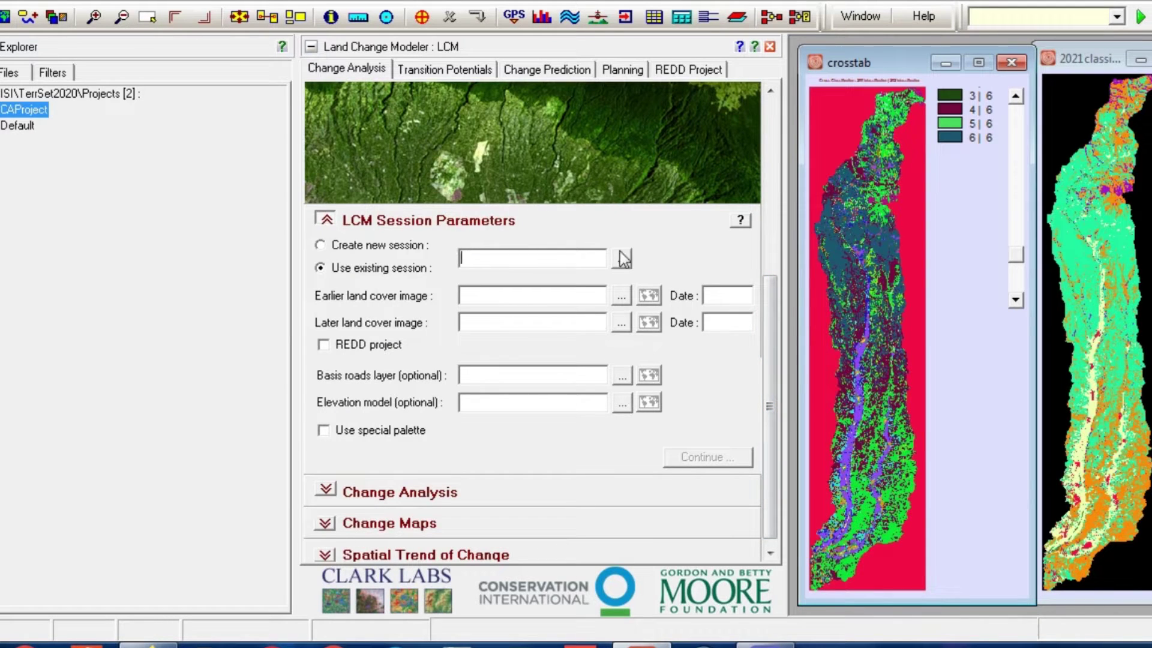
click(387, 271)
click(360, 247)
click(479, 262)
text(LCM_New)
Choose 2001classification as the session's earlier land cover image with the date 2001
click(621, 295)
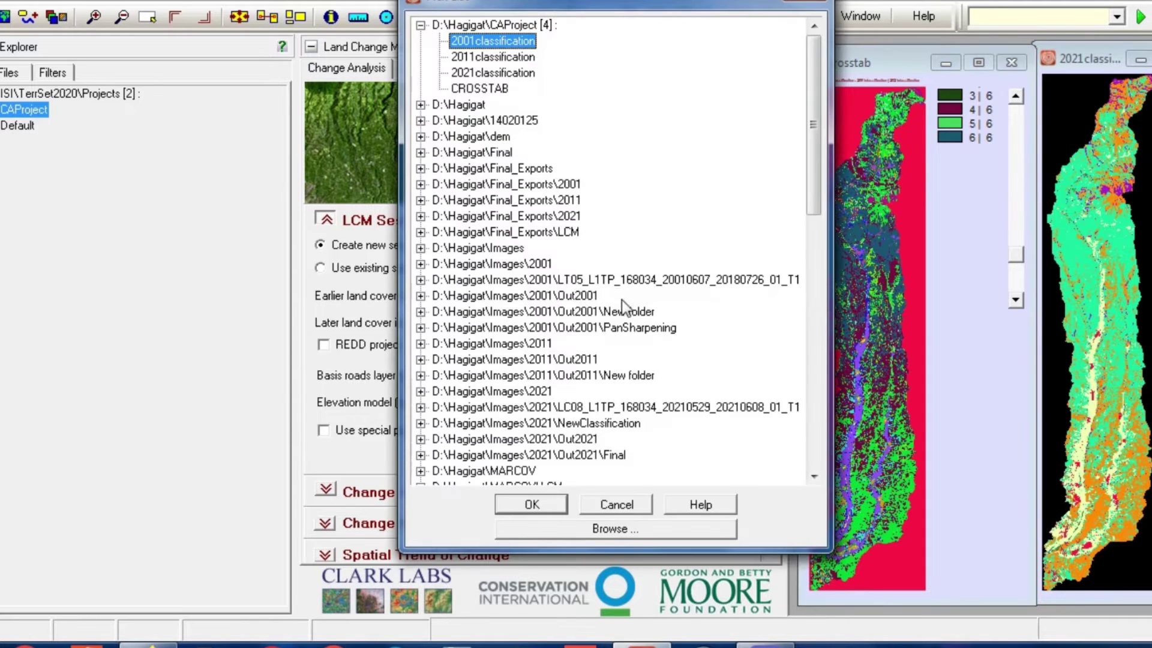
double_click(480, 43)
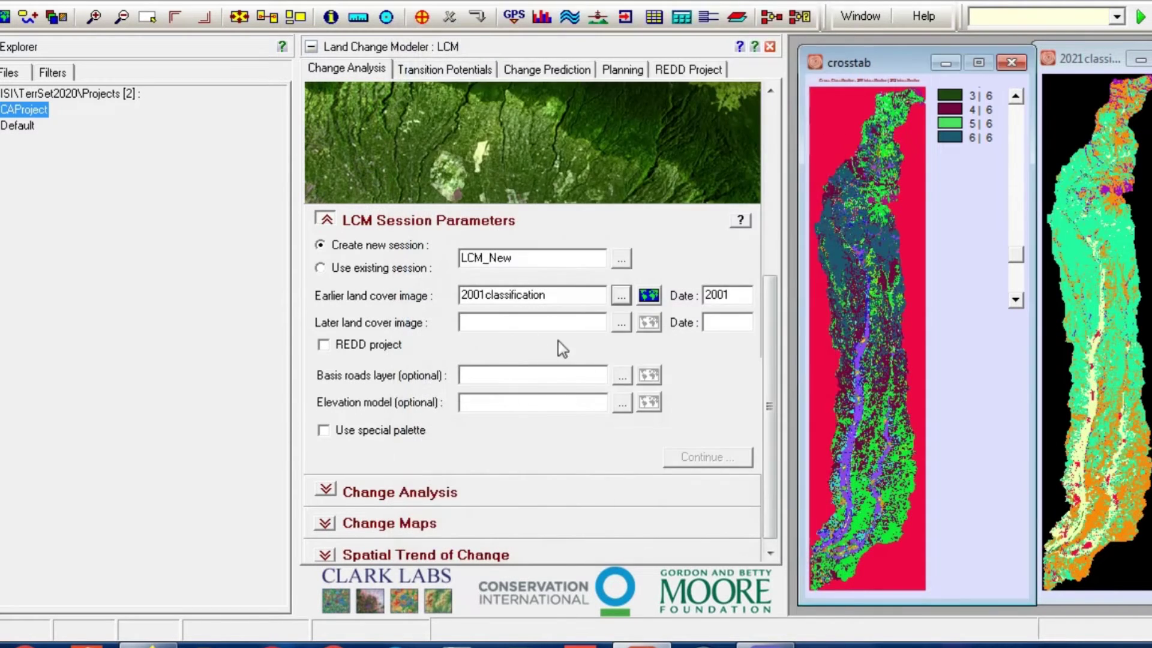
double_click(719, 295)
click(654, 302)
click(629, 303)
click(621, 295)
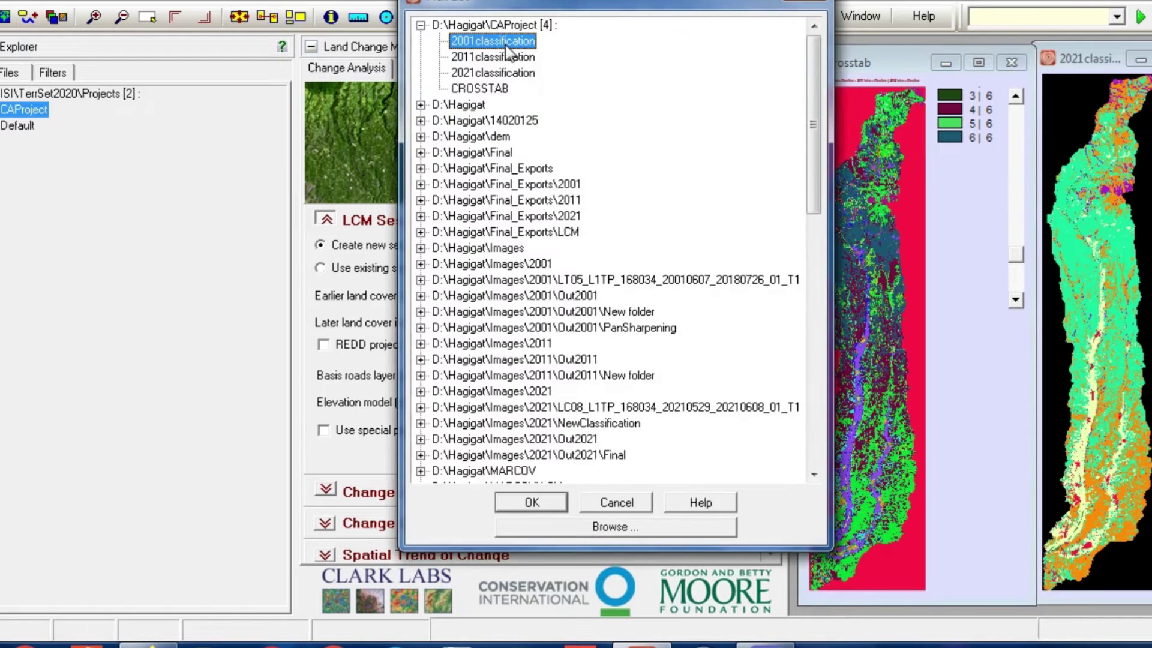
double_click(505, 45)
Choose 2021classification as the session's later land cover image with the date 2021
click(621, 323)
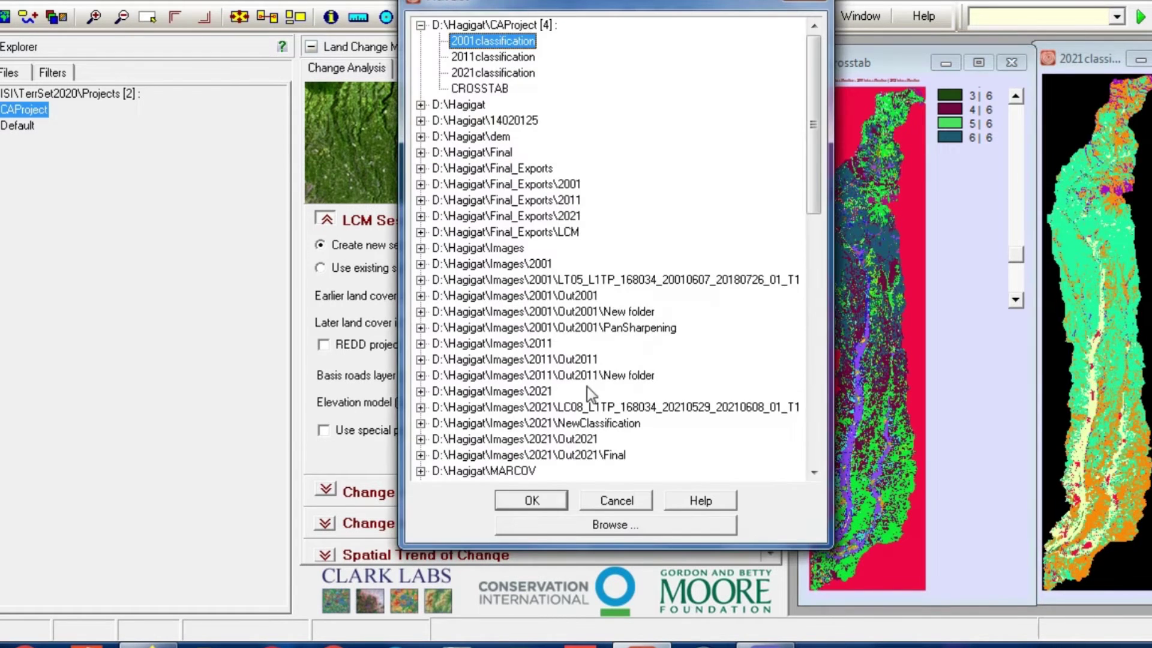
double_click(496, 73)
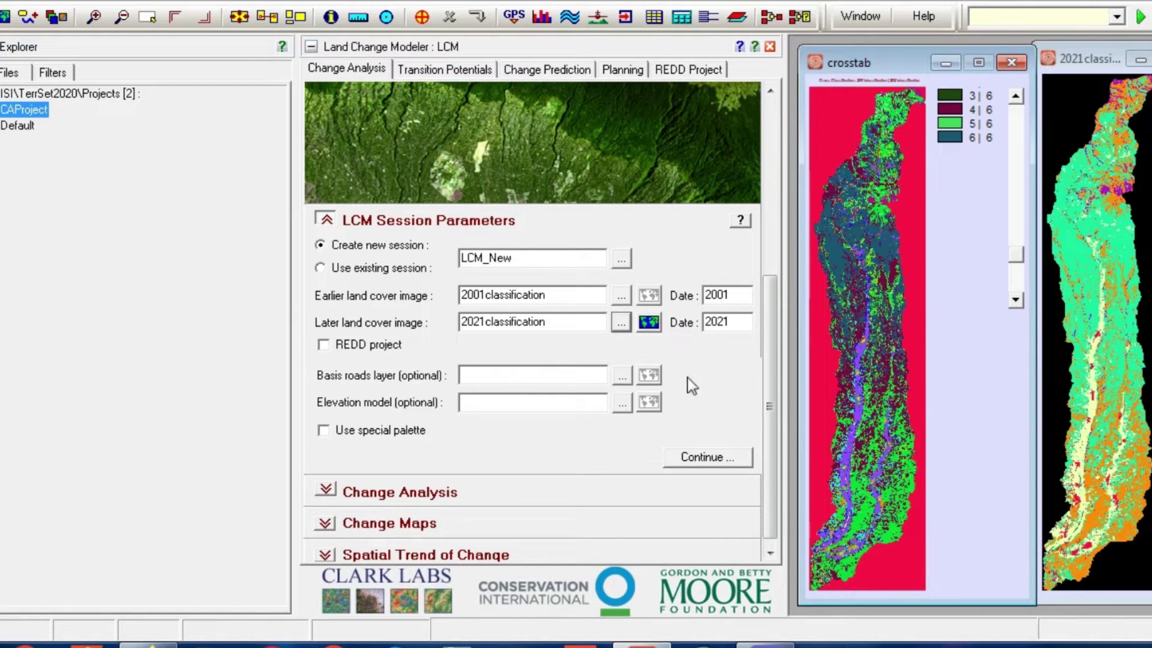
click(740, 322)
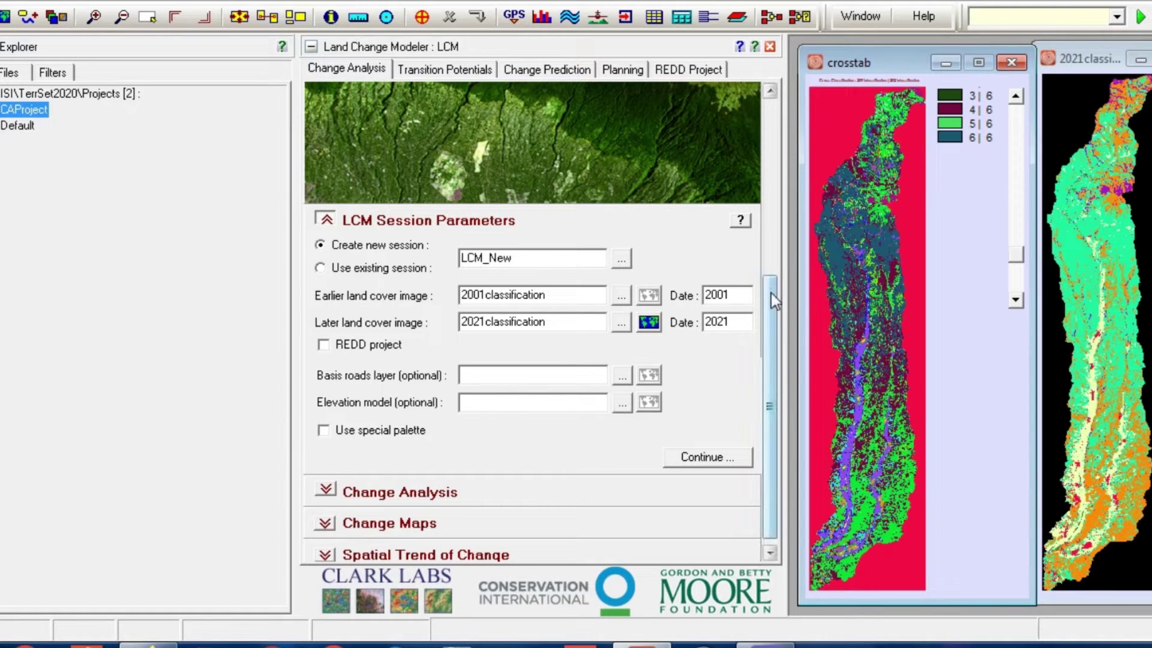
drag(772, 294, 762, 411)
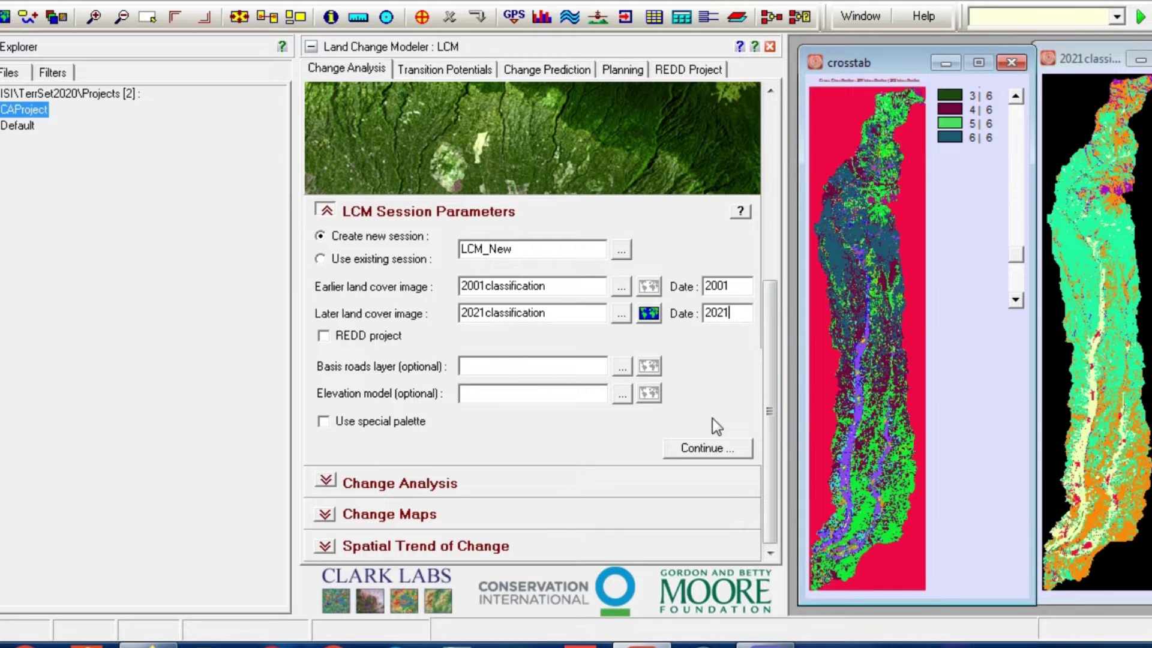
Replace the earlier land cover image with 2011classification and continue the session to legend harmonization
click(623, 287)
double_click(493, 57)
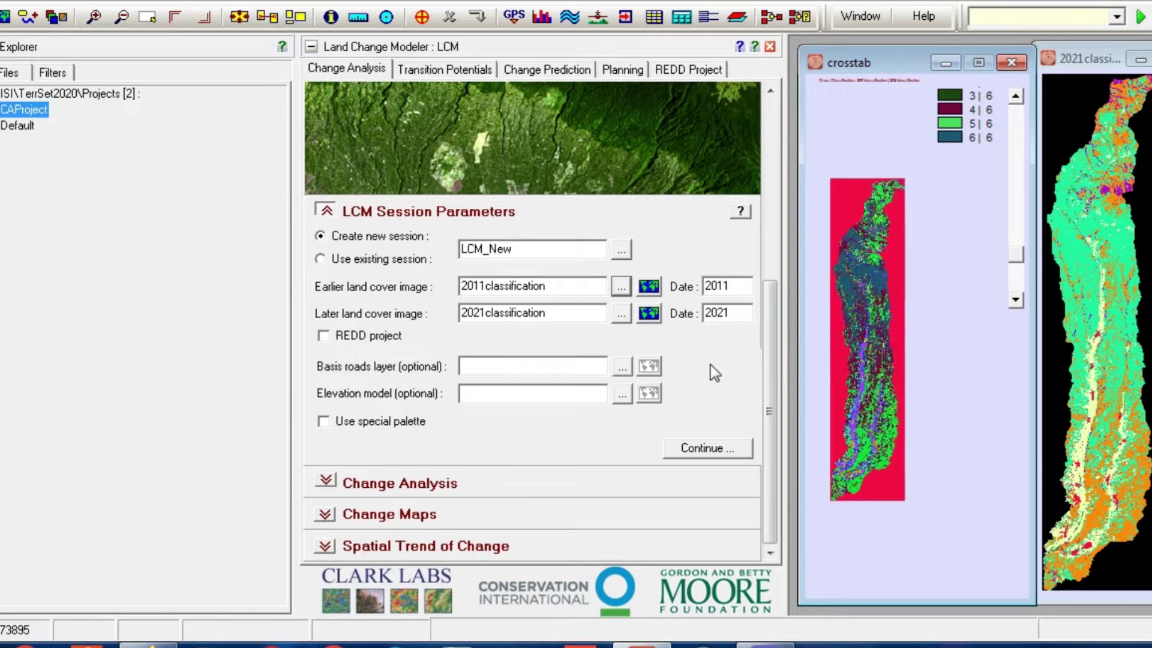
click(690, 459)
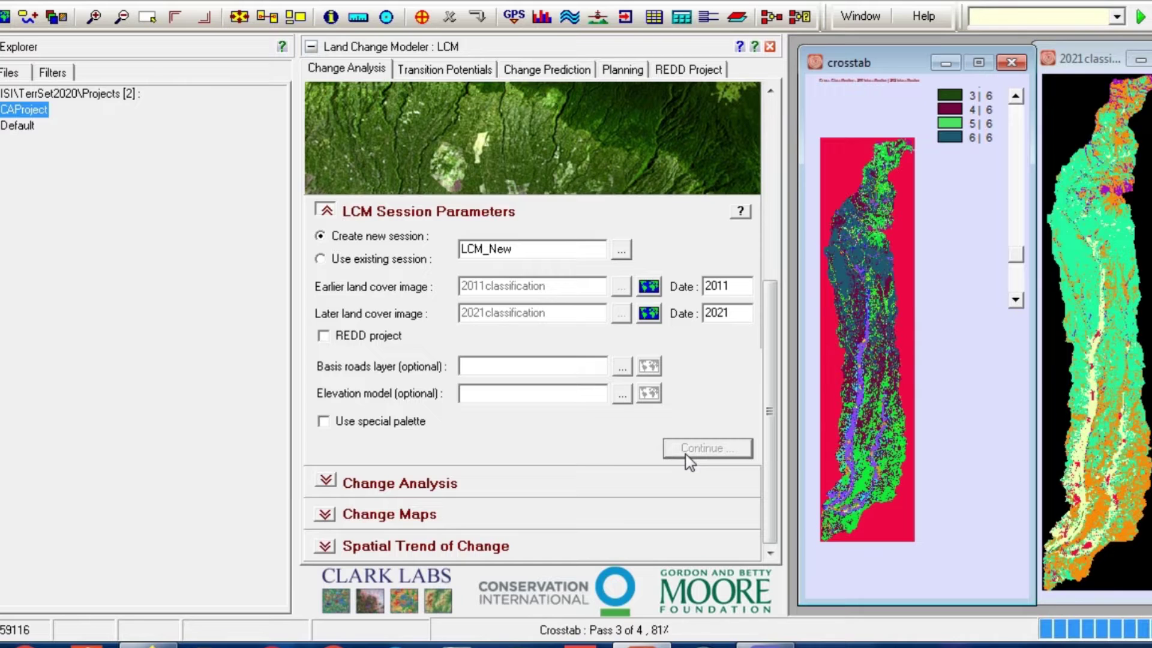
click(559, 314)
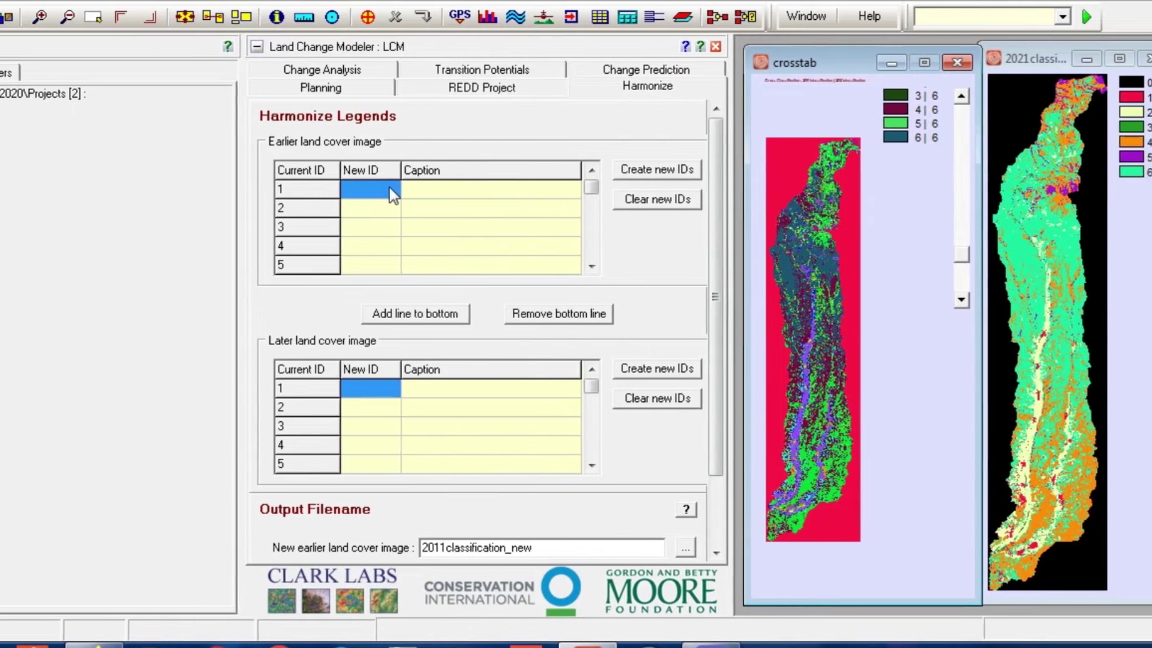
Give classes 1 and 2 of the earlier land cover image new IDs 1 and 2 with captions Builtup and Garden
text(1)
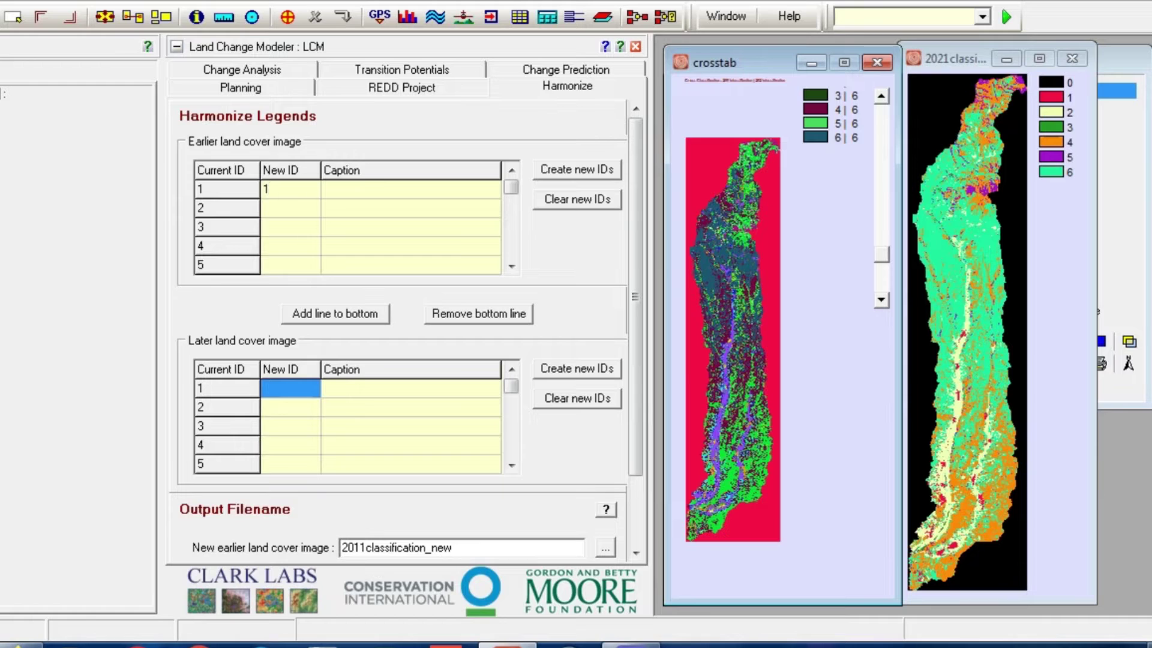
key(Tab)
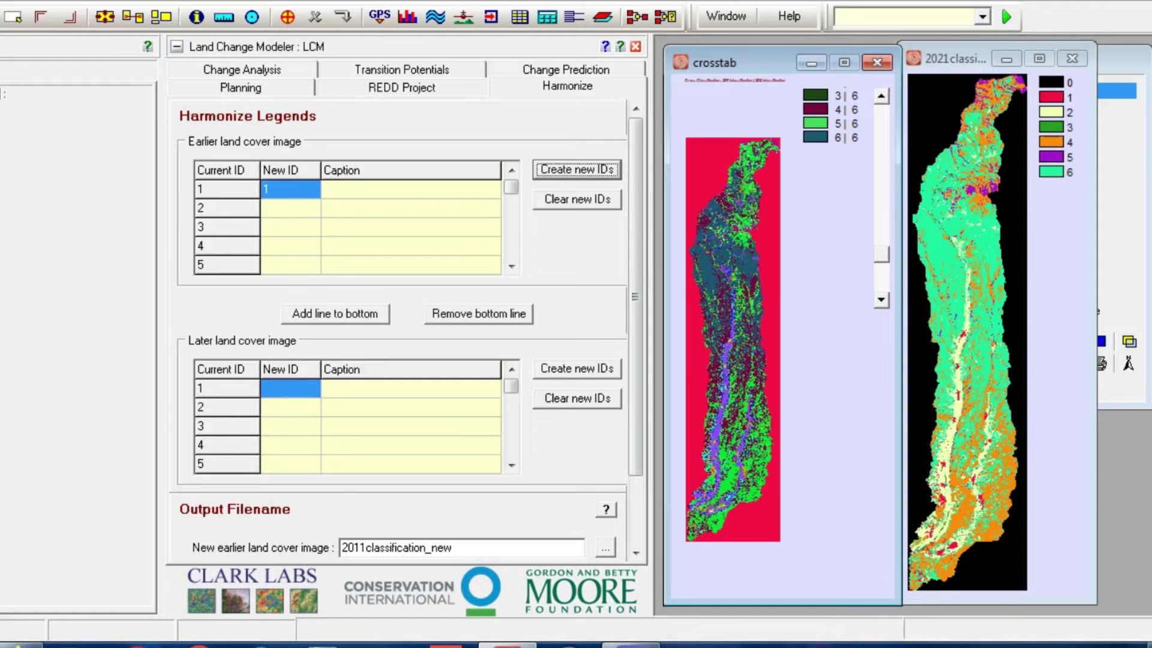
click(333, 187)
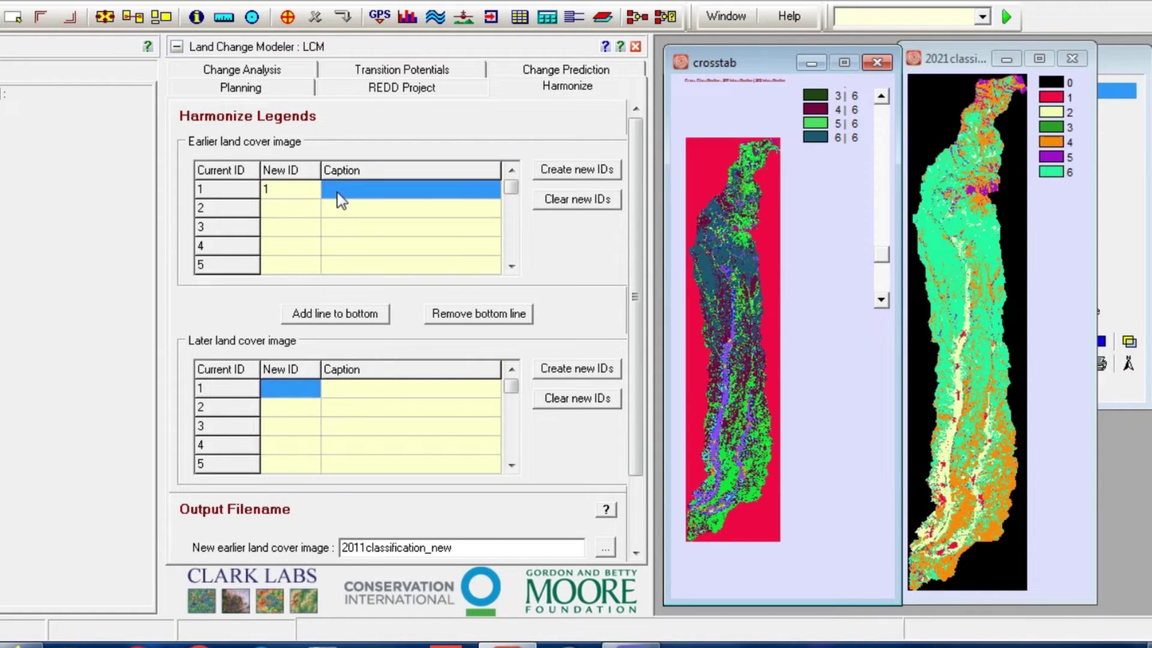
text(Bui)
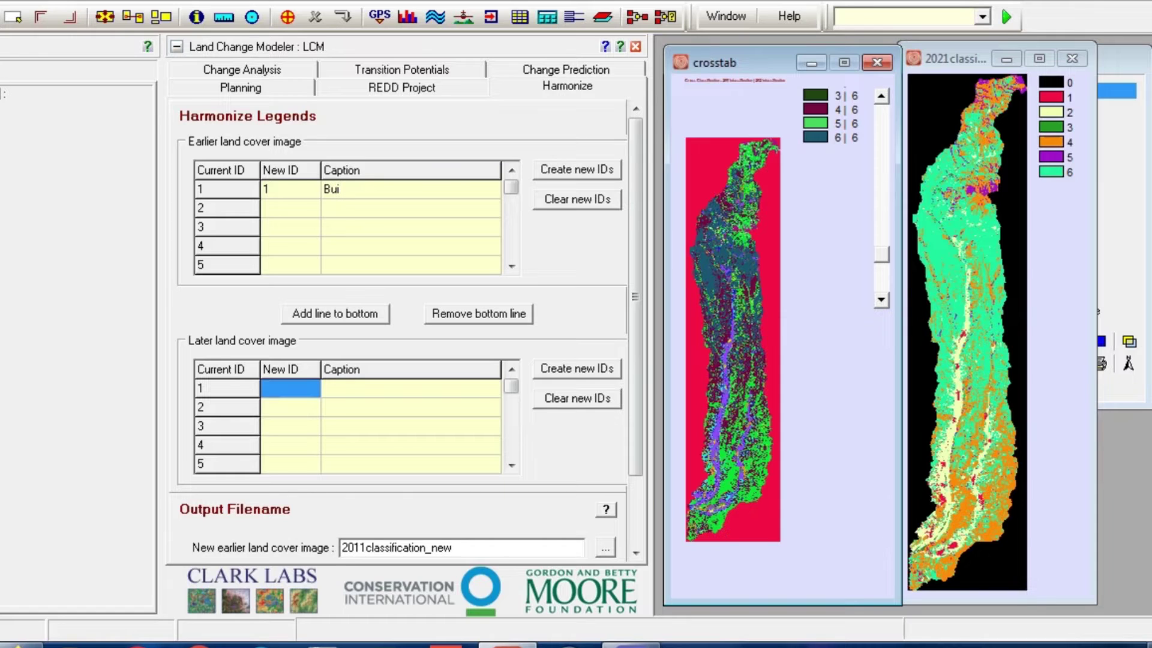
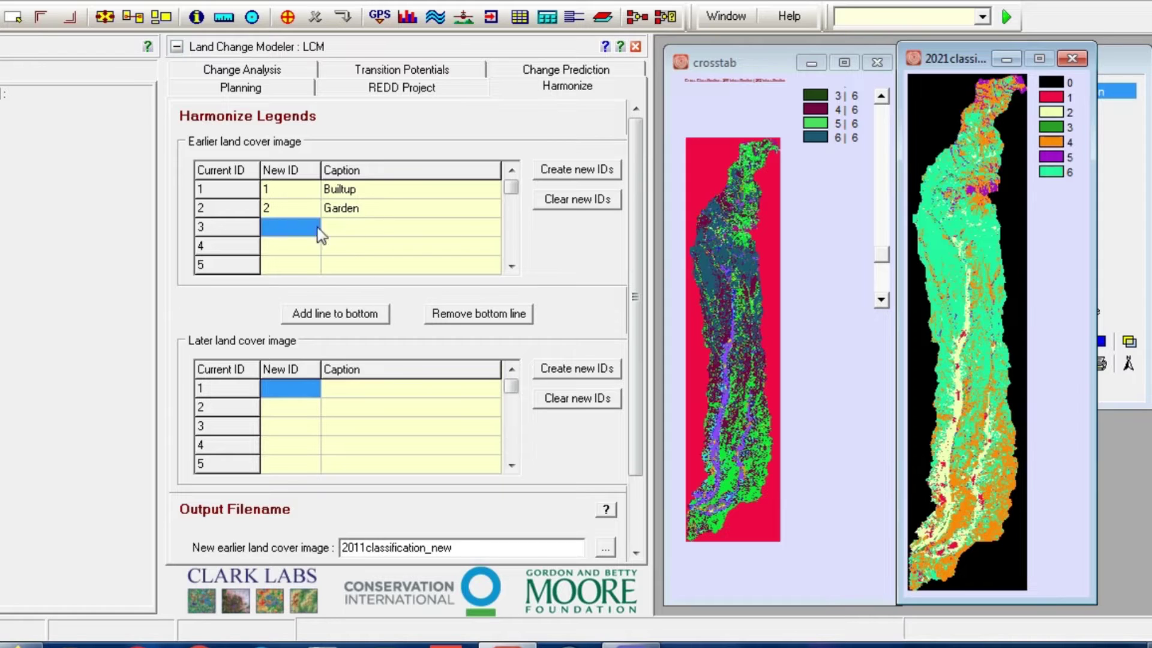
Highlight class 3 on the 2021 map to identify it, and assign new ID 3 with caption water to the earlier image's class 3
click(1056, 128)
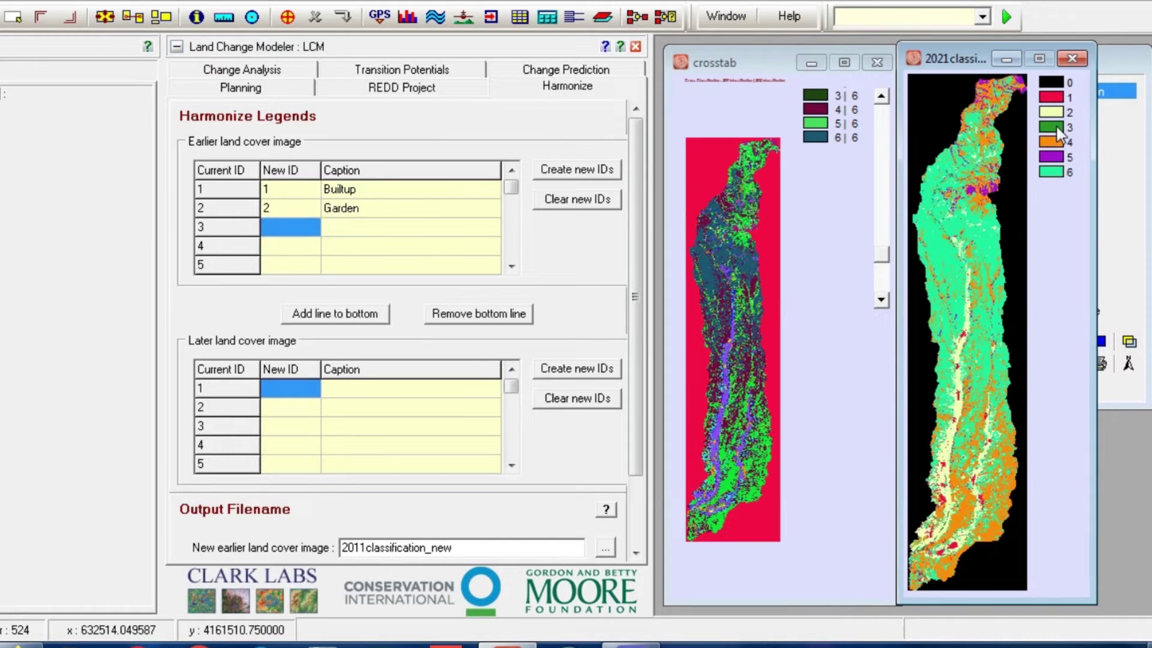
click(1057, 129)
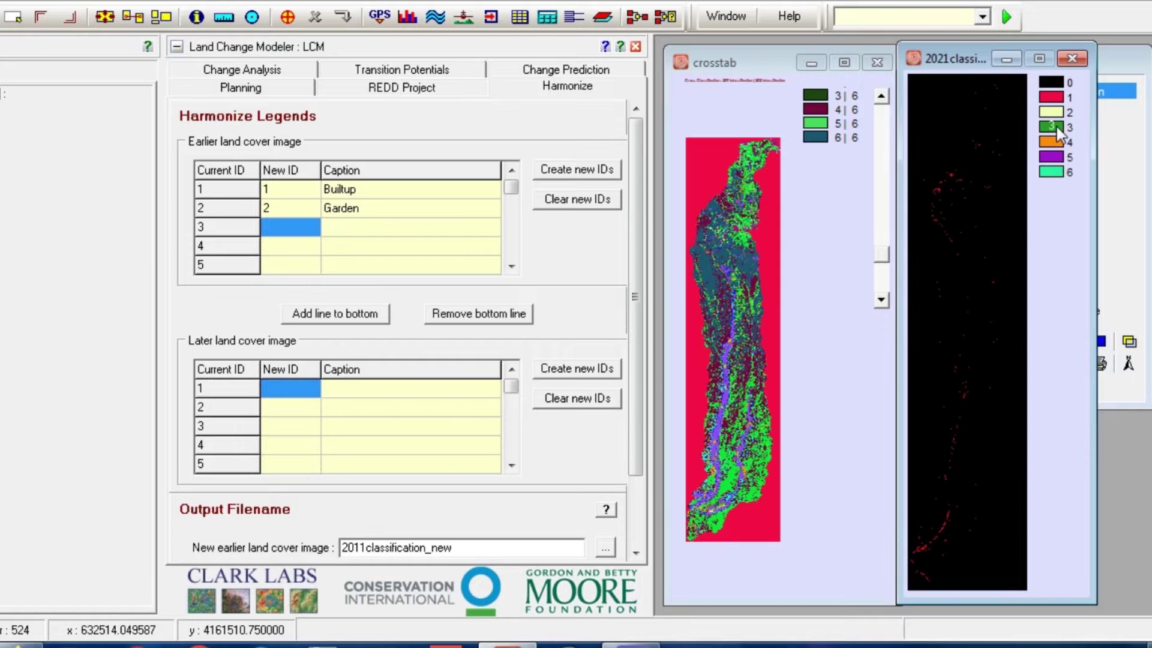
click(1056, 129)
click(1056, 131)
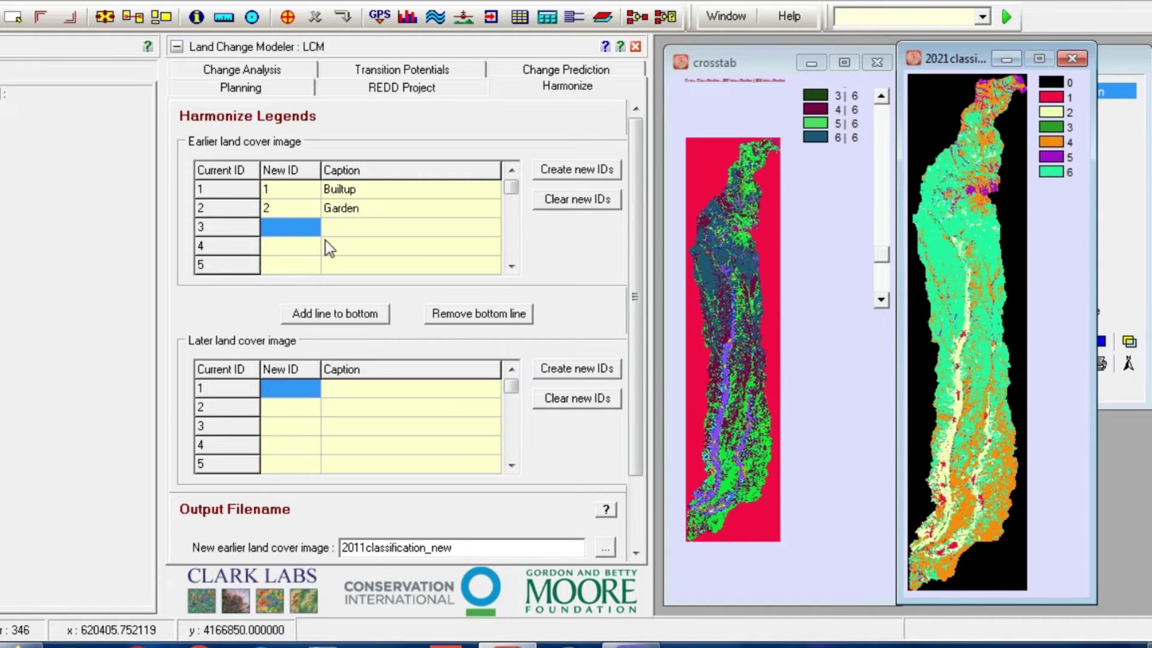
click(307, 228)
text(3)
click(367, 230)
click(367, 229)
text(water)
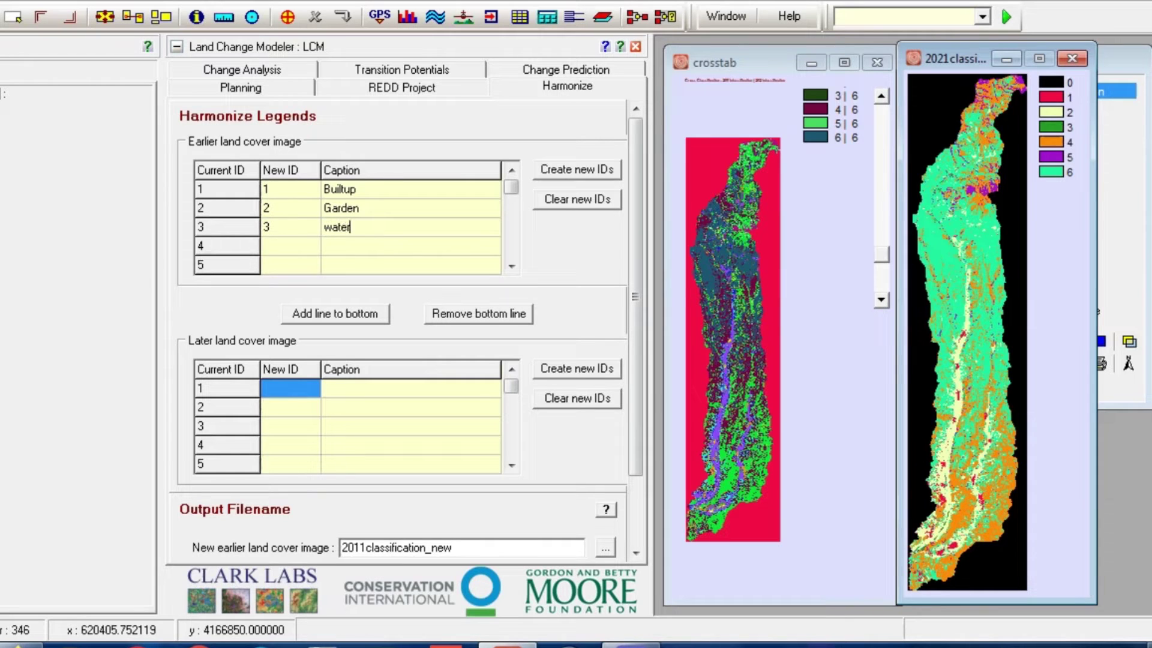
Highlight class 4 on the 2021 map, and assign new ID 4 with caption Bayer to the earlier image's class 4
click(273, 247)
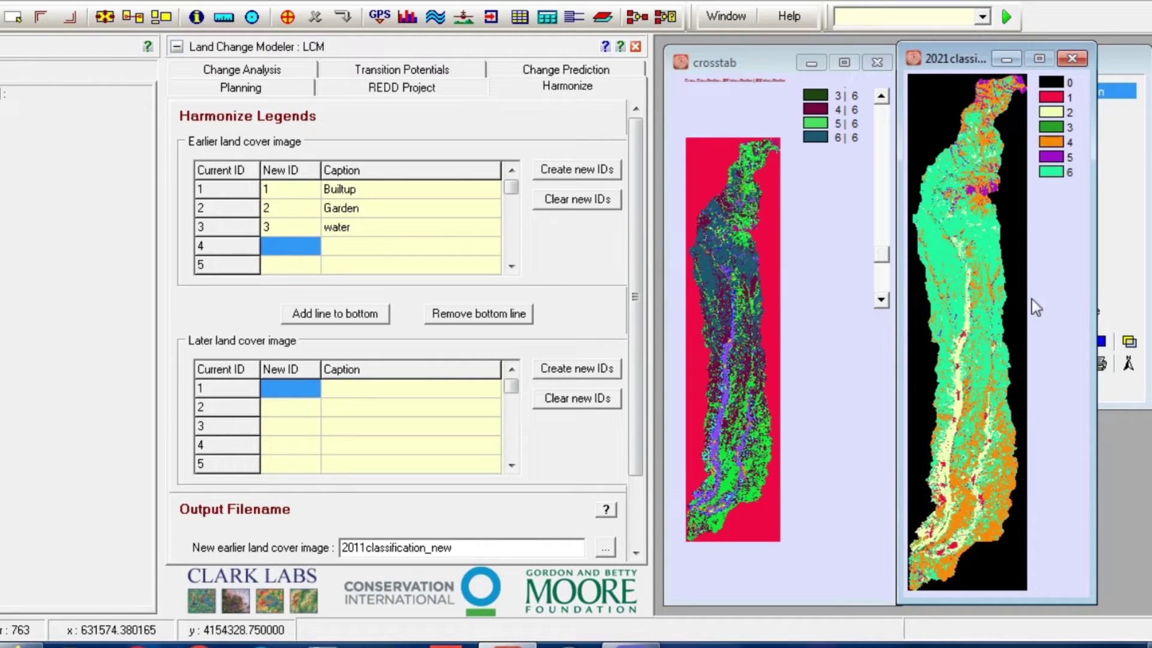
click(1053, 147)
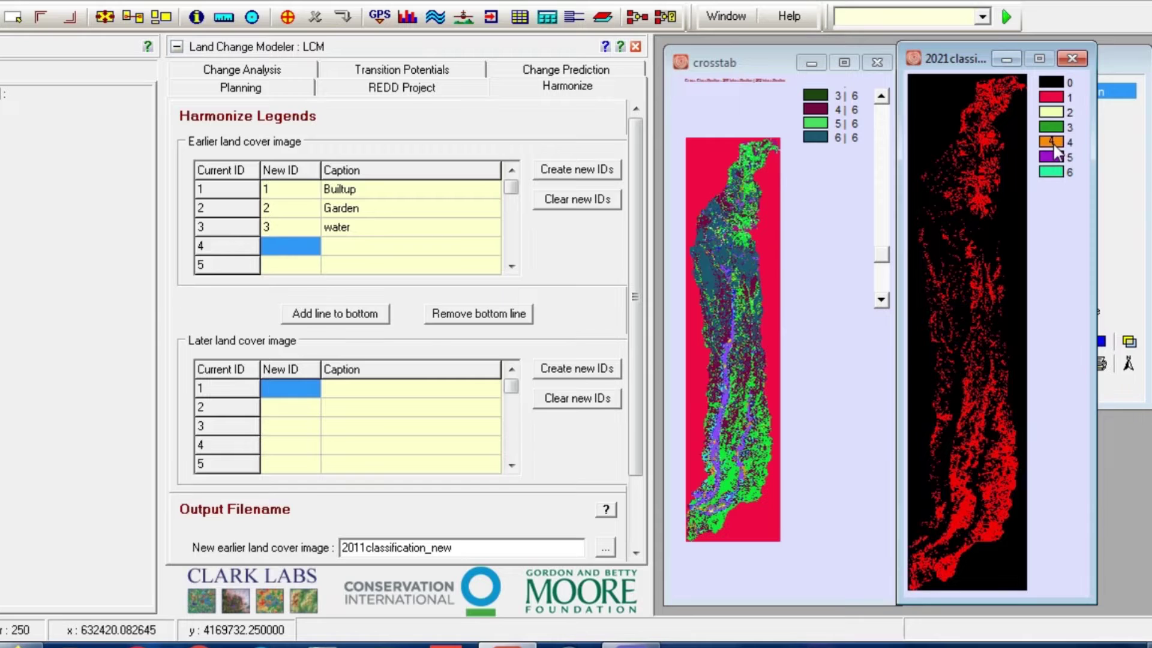
click(1054, 145)
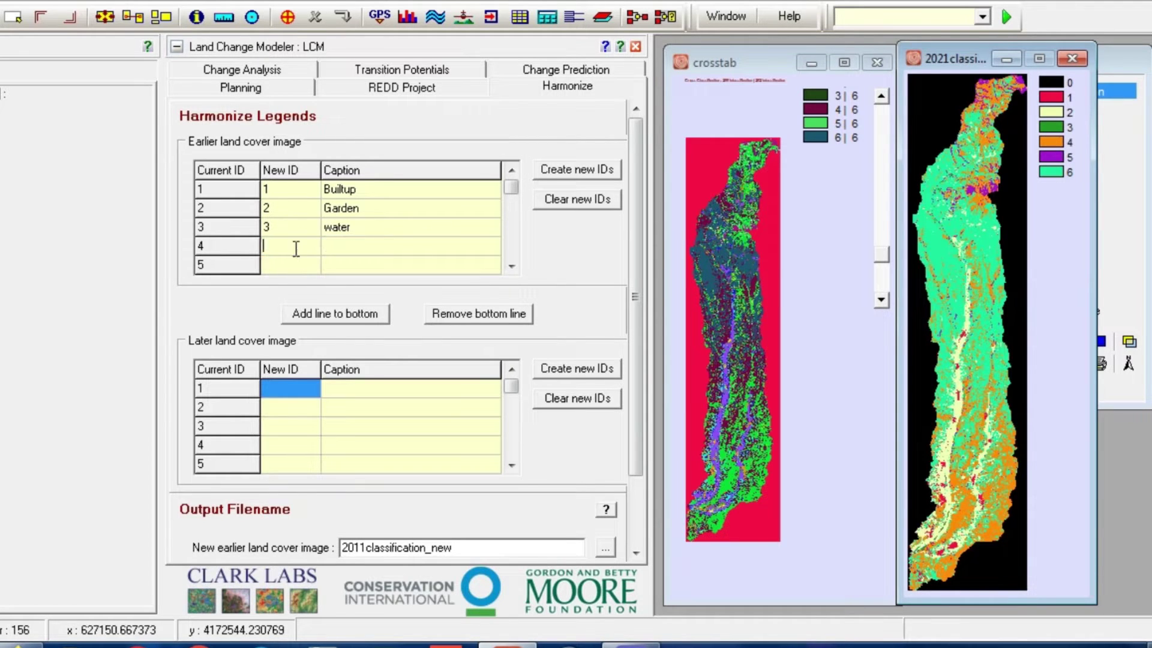
text(4)
click(373, 245)
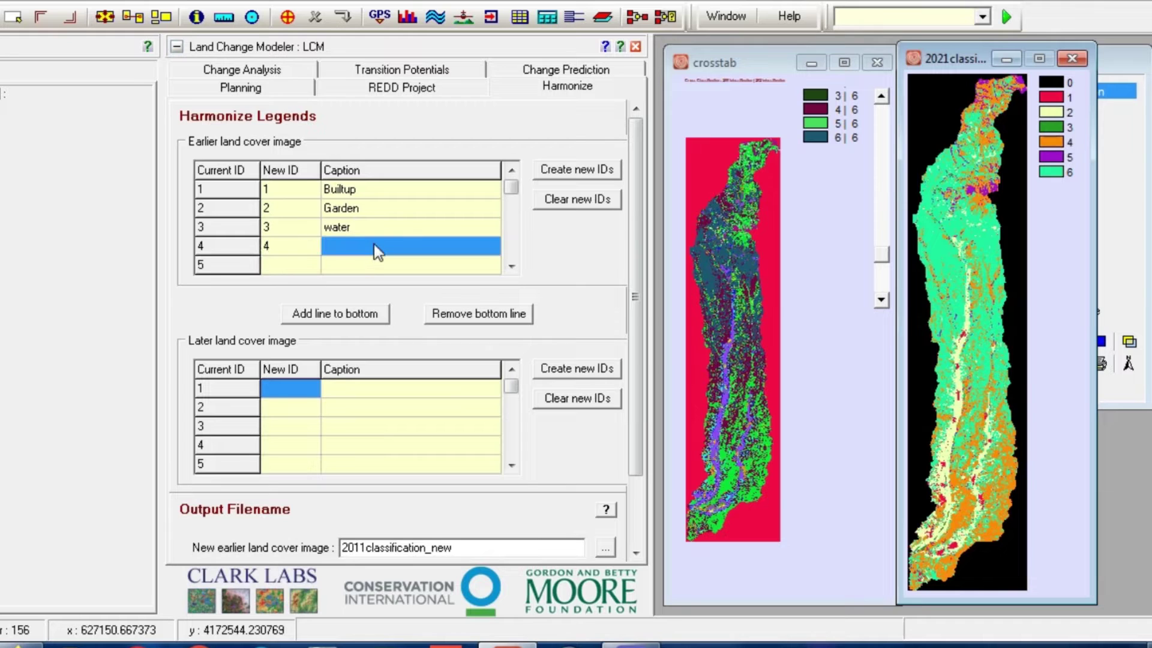
text(Bayer)
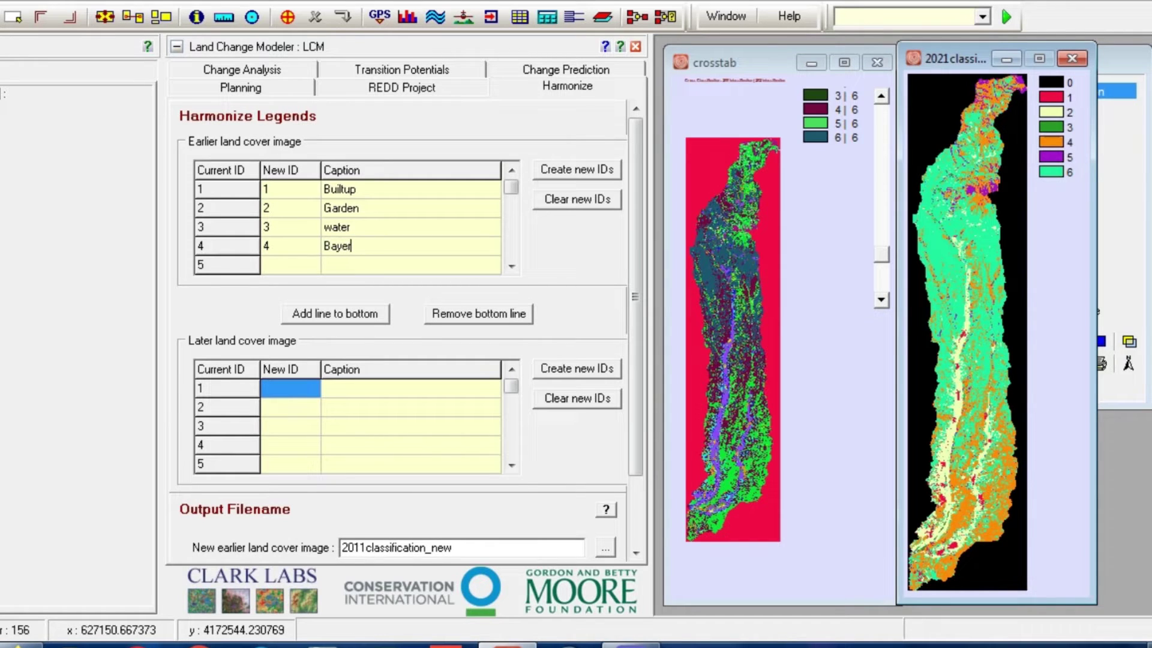
Highlight class 5 on the 2021 map, and assign new ID 5 with caption Snow to the earlier image's class 5
click(511, 265)
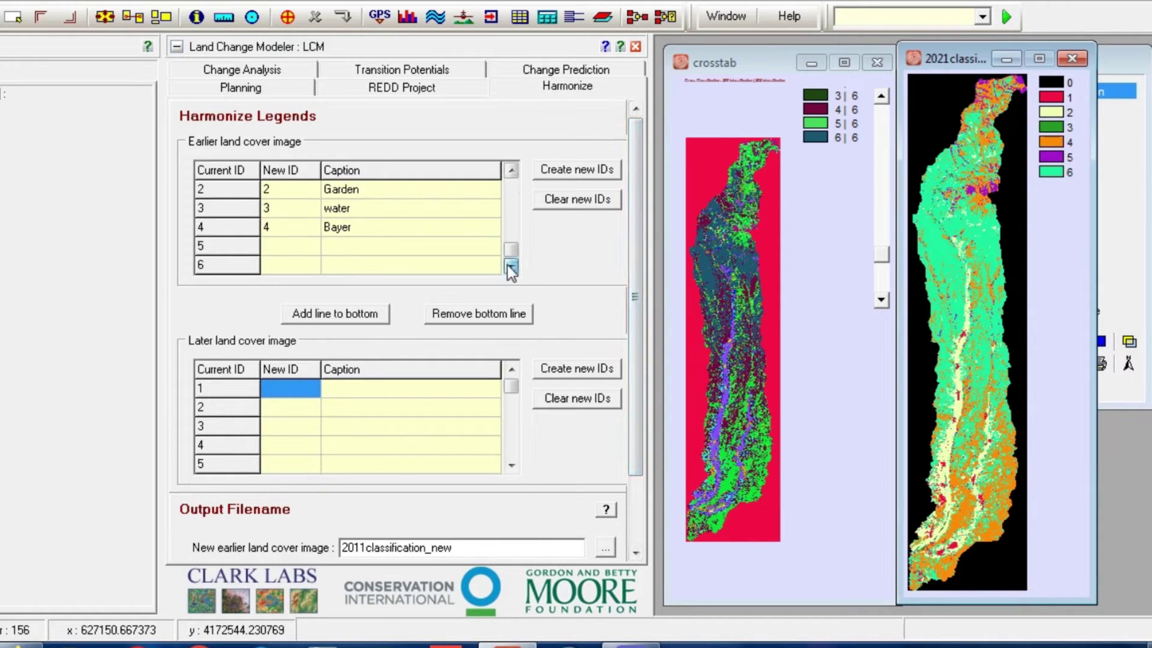
click(1054, 160)
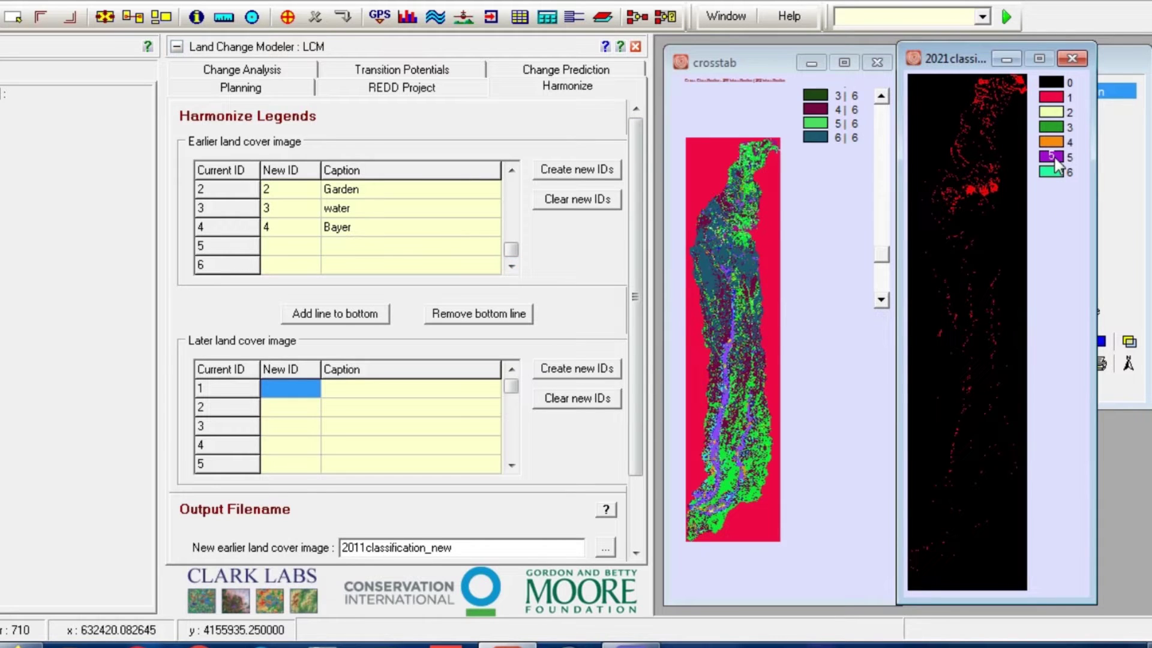
click(1054, 157)
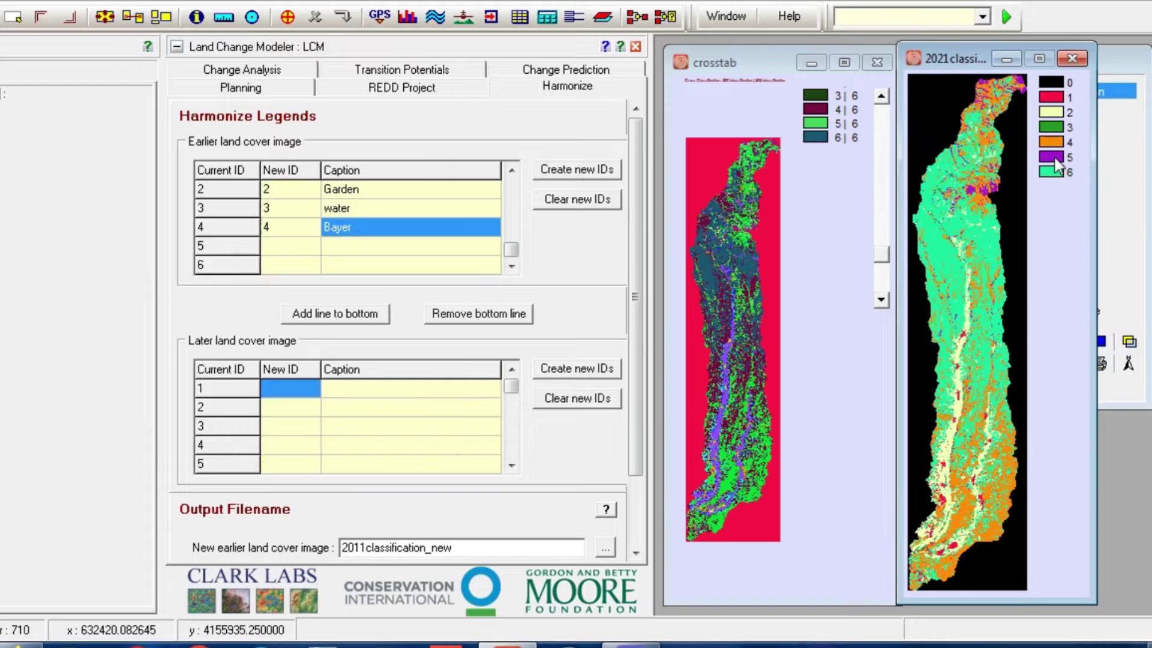
click(1054, 157)
click(314, 244)
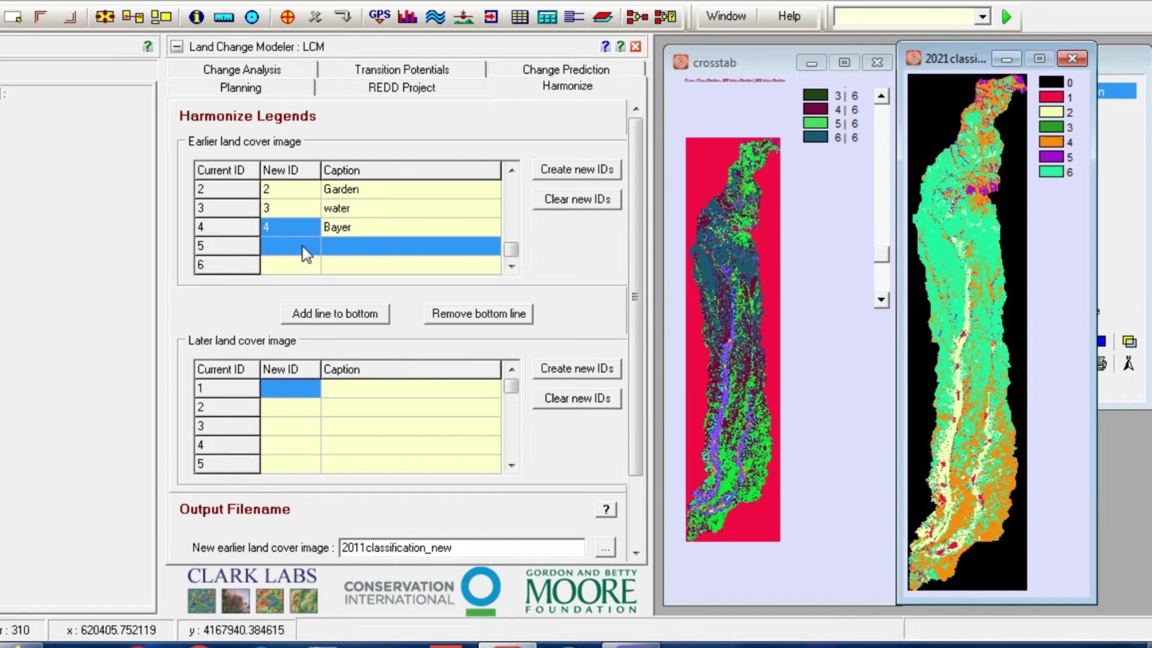
click(282, 251)
text(5)
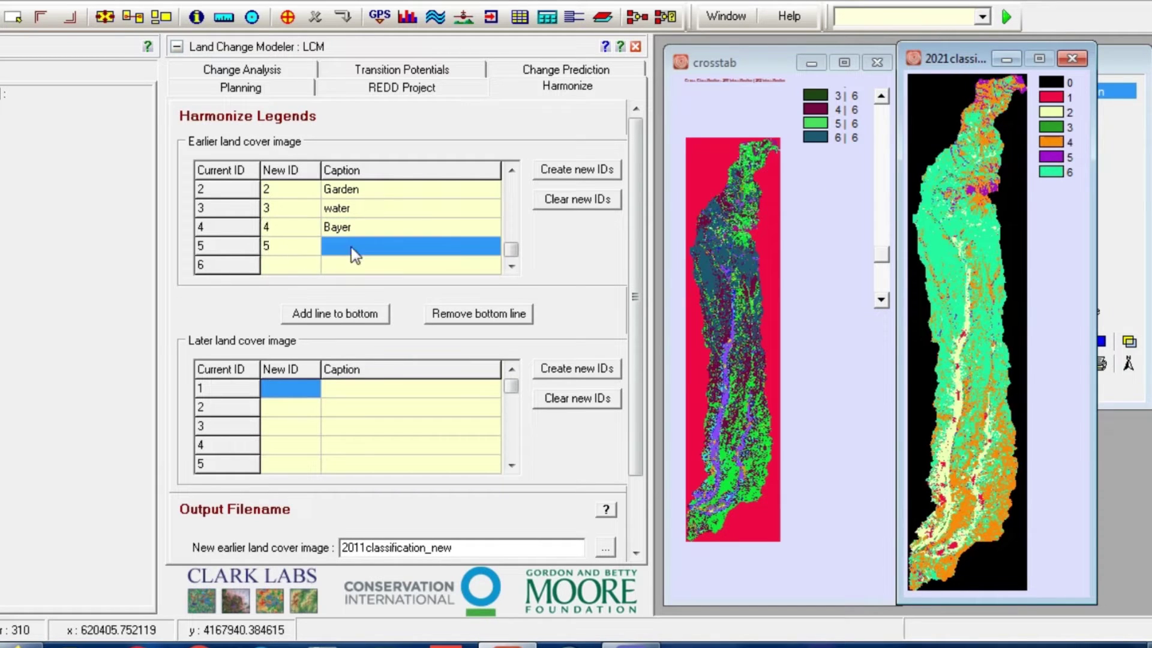
click(351, 247)
text(Snow)
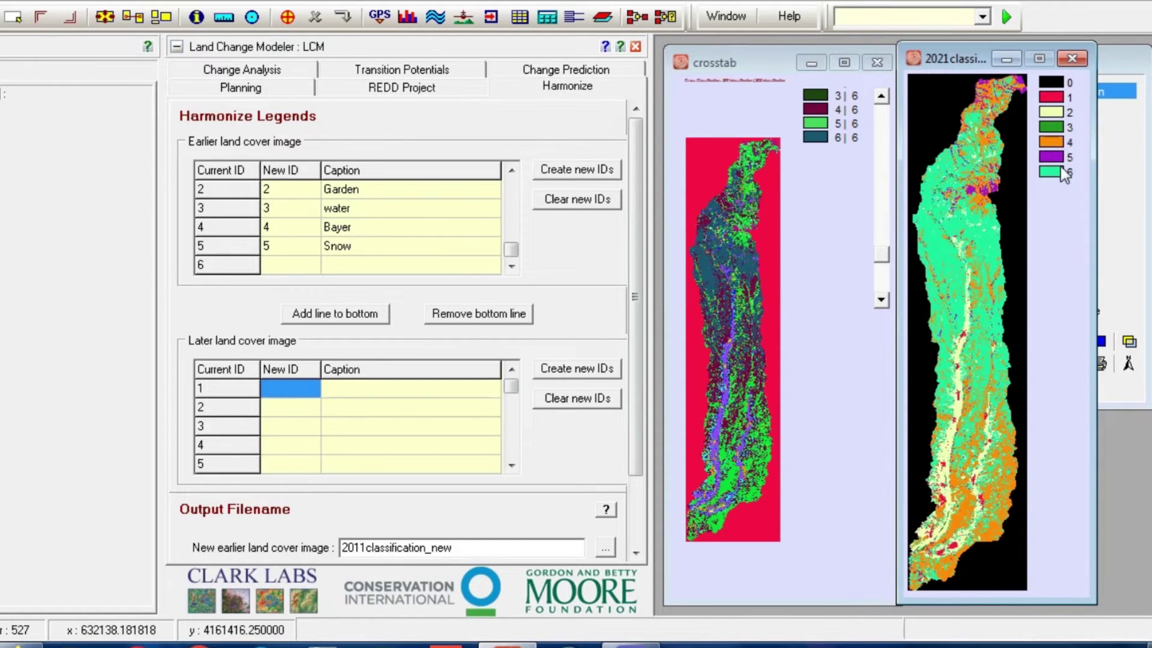
Assign new ID 6 with caption Rangland to the earlier land cover image's class 6
click(283, 271)
click(280, 266)
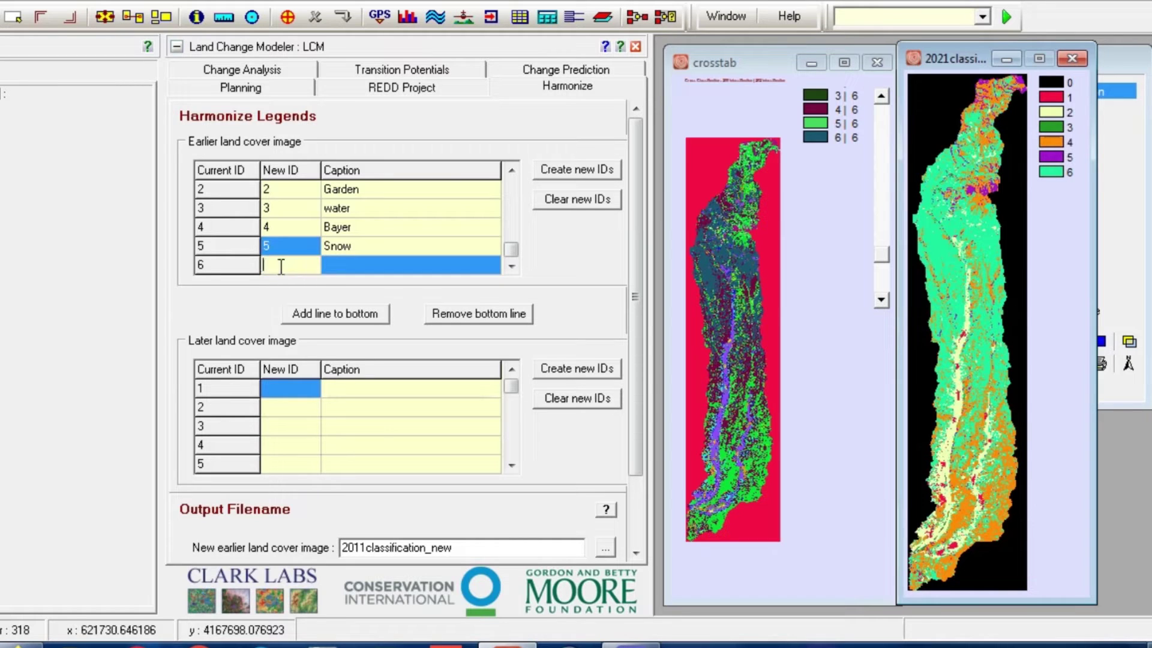
text(6)
click(368, 263)
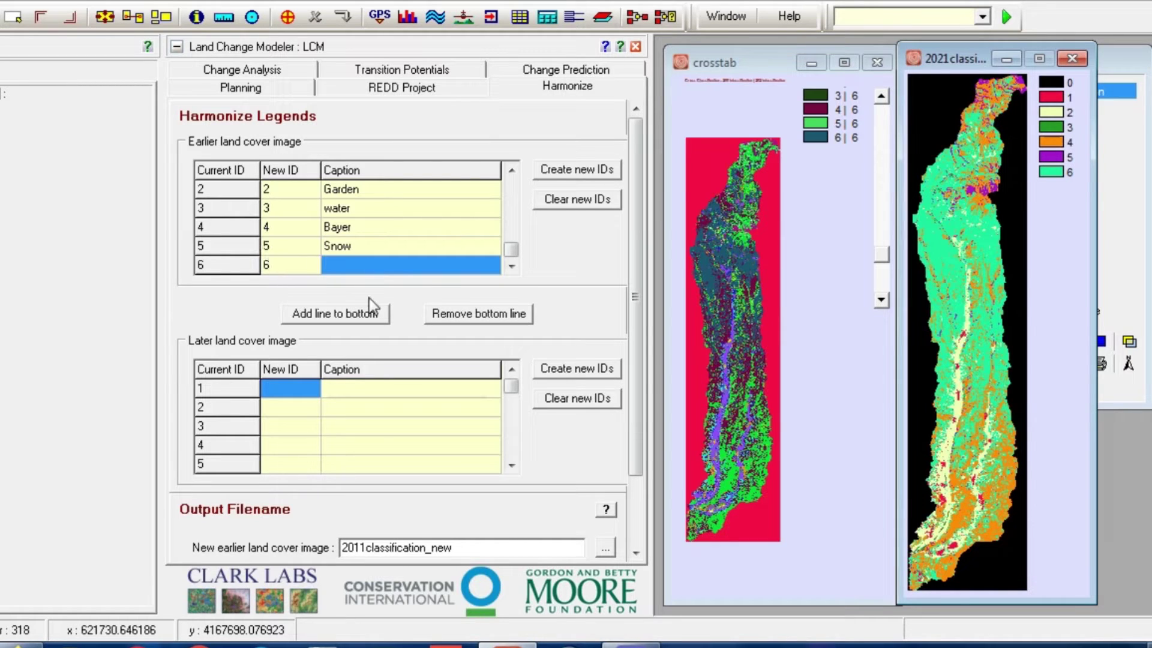
text(Ran)
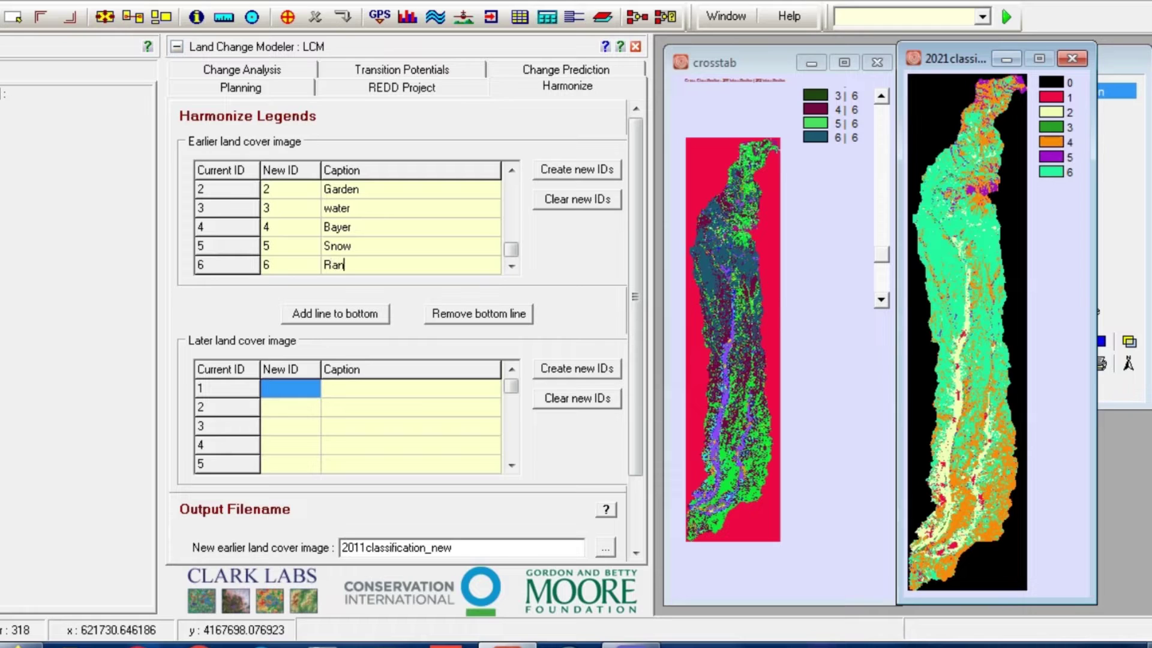
text(gland)
Assign new IDs 1 through 6 to the matching classes 1 through 6 of the later land cover image
click(304, 390)
text(1)
click(299, 405)
text(2)
click(295, 423)
text(3)
click(293, 444)
text(4)
click(291, 463)
text(5)
click(511, 465)
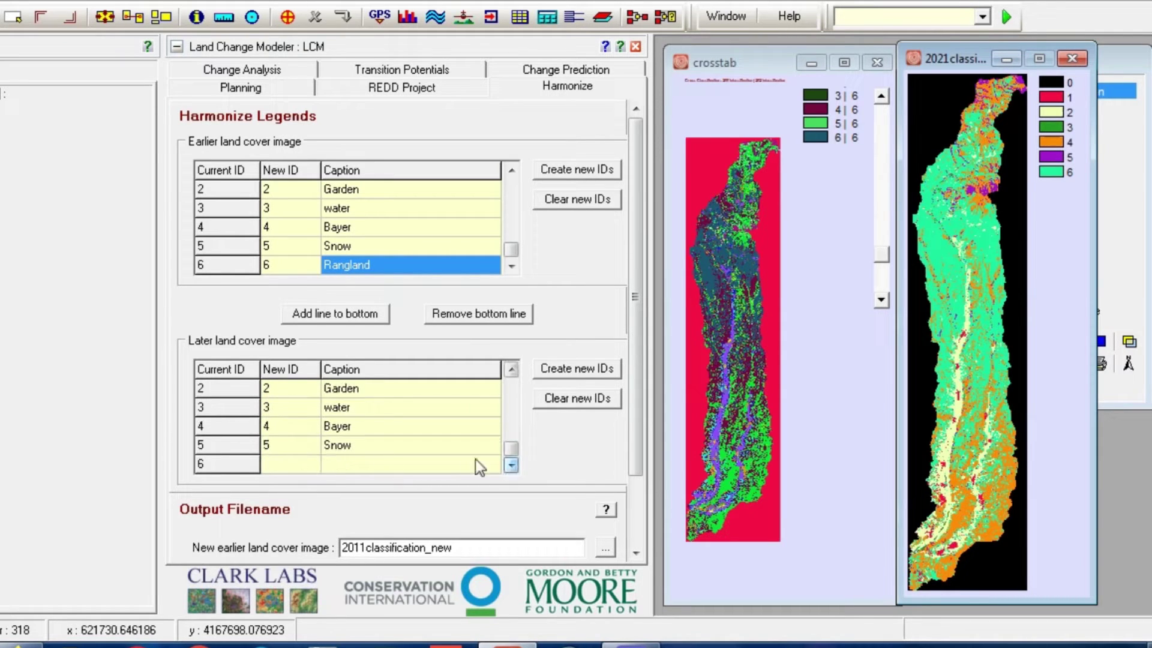
click(289, 465)
text(6)
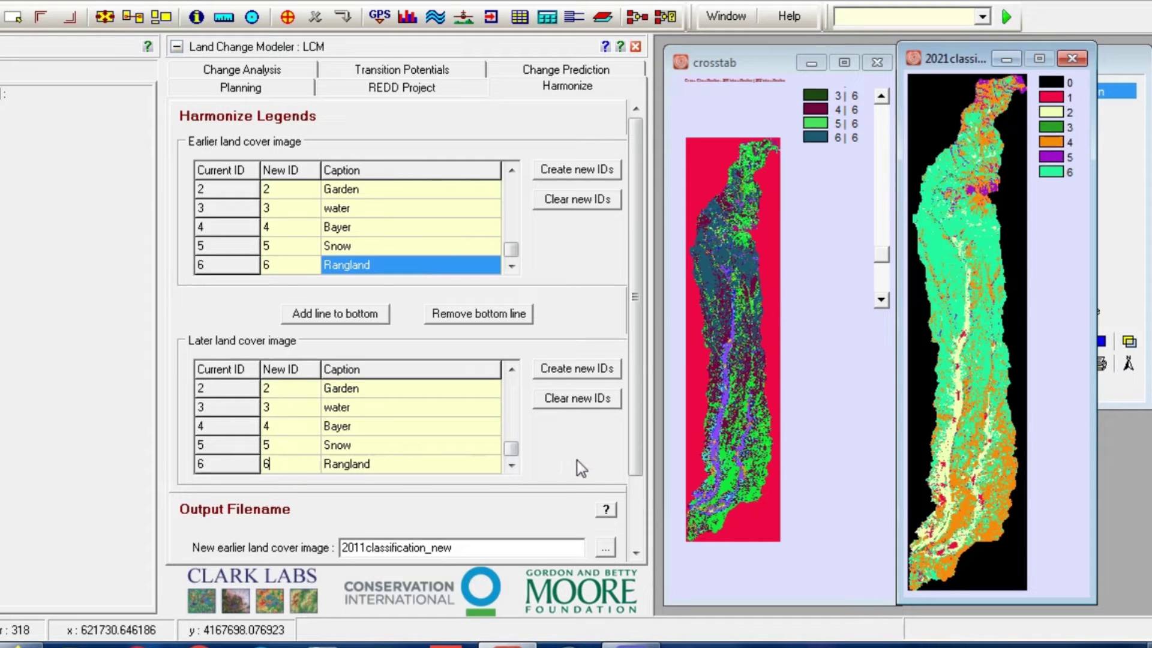
Run the legend harmonization with outputs 2011classification_new and 2021classification_new, and open the session's change analysis
drag(635, 397, 634, 478)
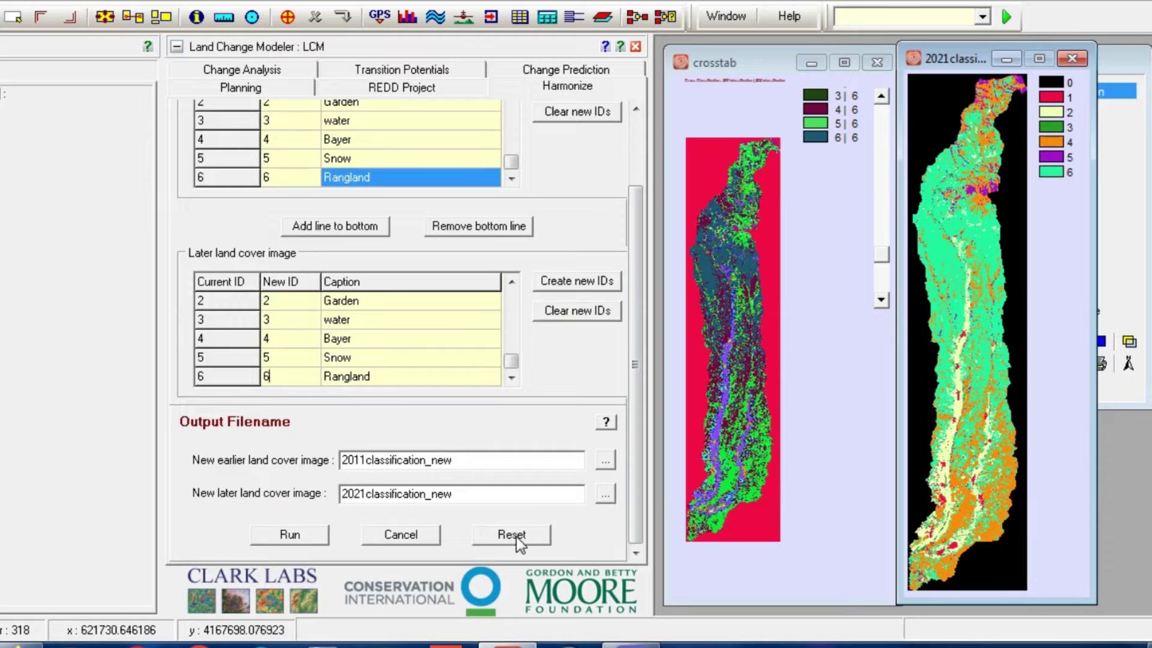
click(300, 533)
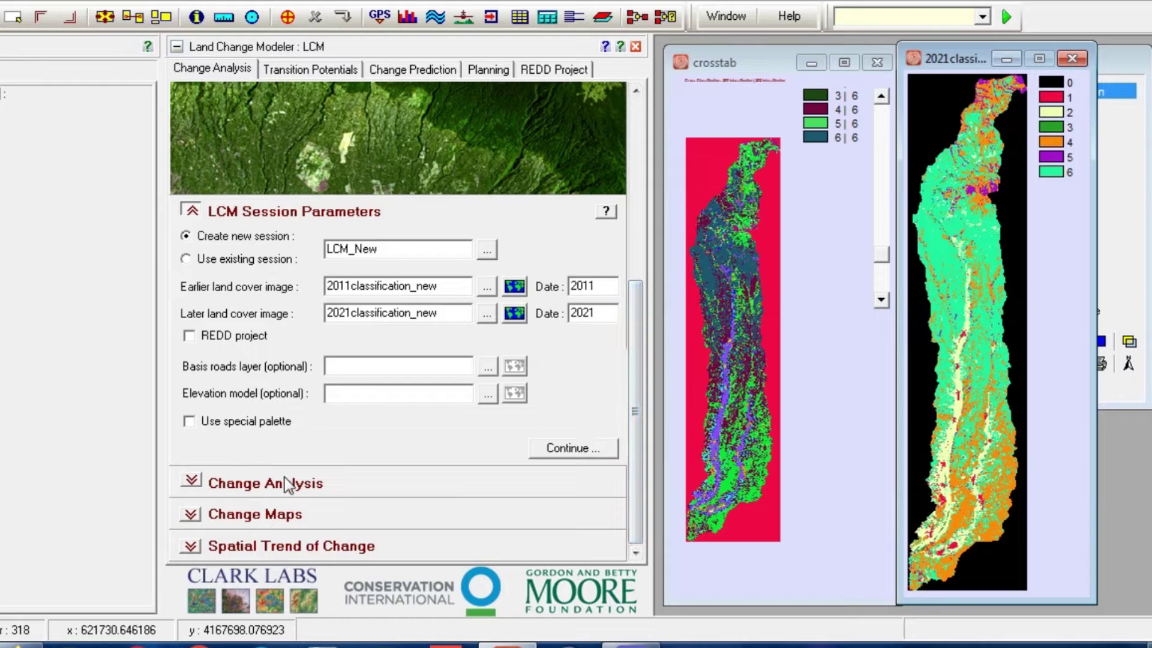
click(192, 482)
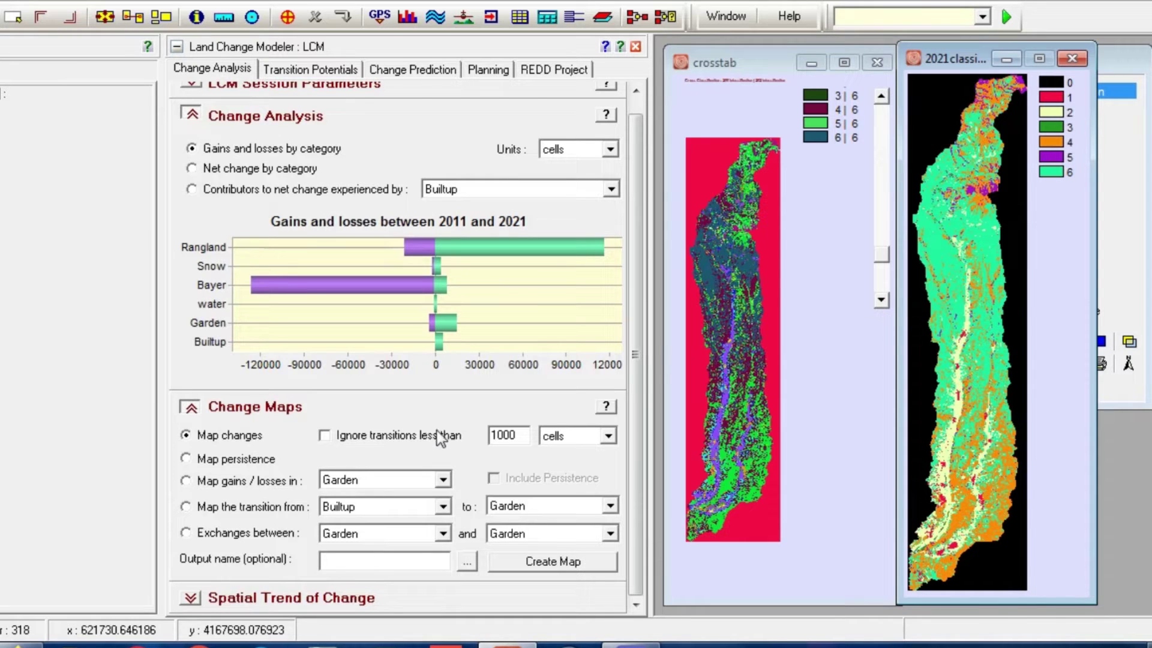
View the net change by category chart for 2011 to 2021, and return to gains and losses by category
drag(635, 355, 635, 310)
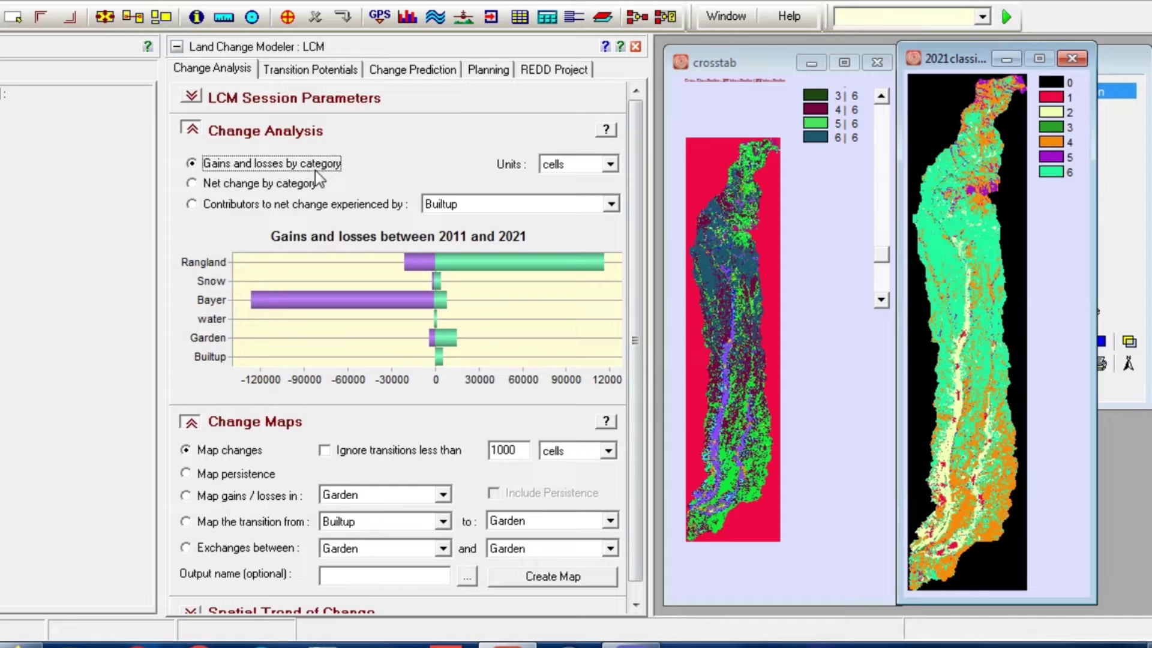
click(300, 187)
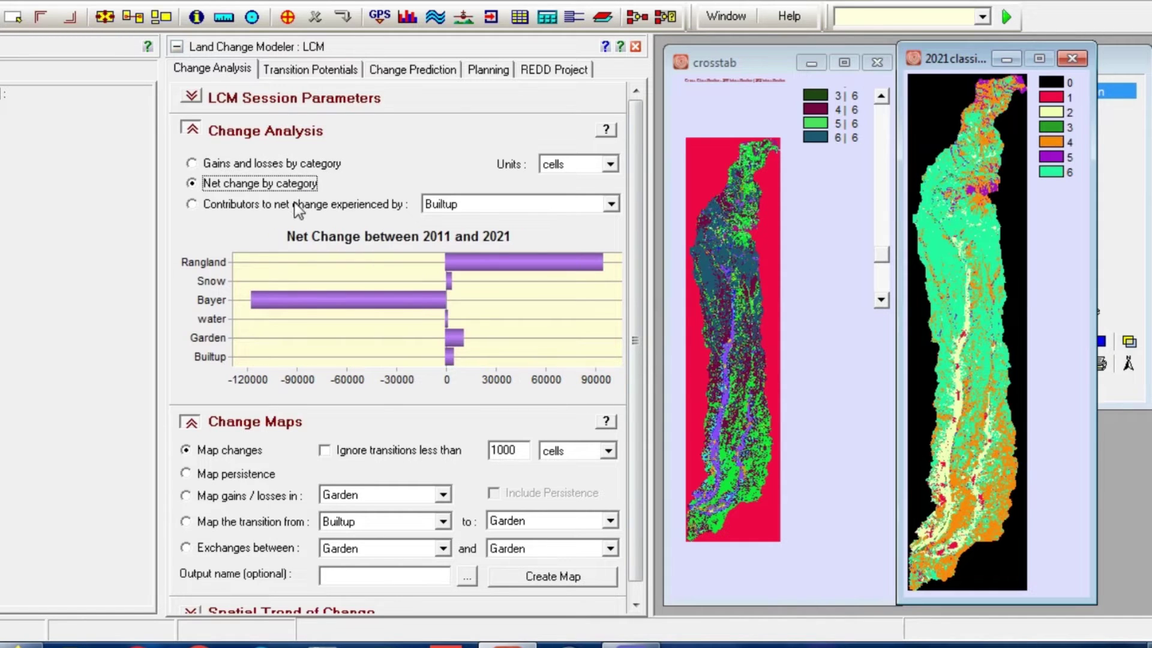
click(287, 164)
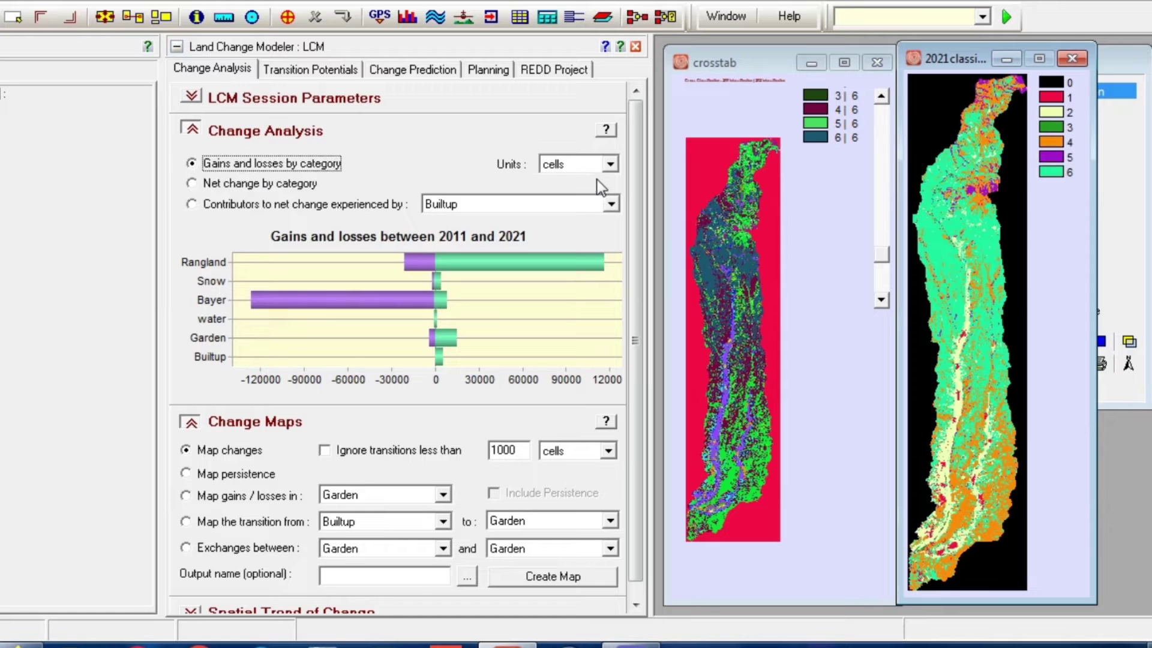
Compare the gains and losses chart in hectares, sq km and % change, and set the units to sq km
click(611, 165)
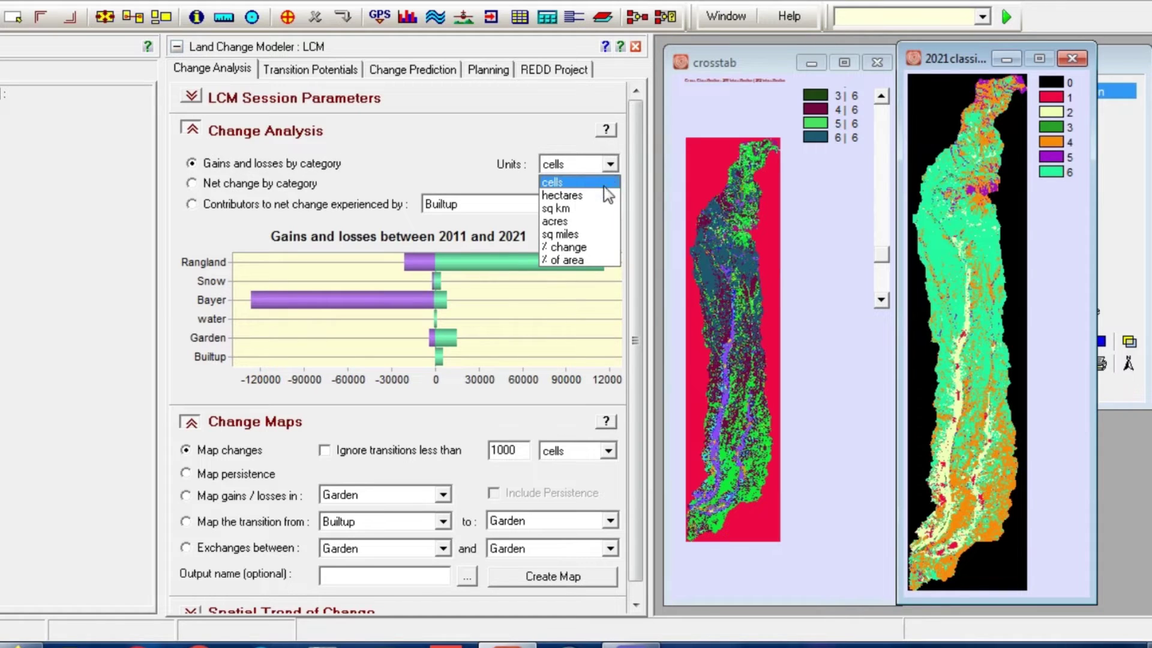
click(601, 195)
click(610, 164)
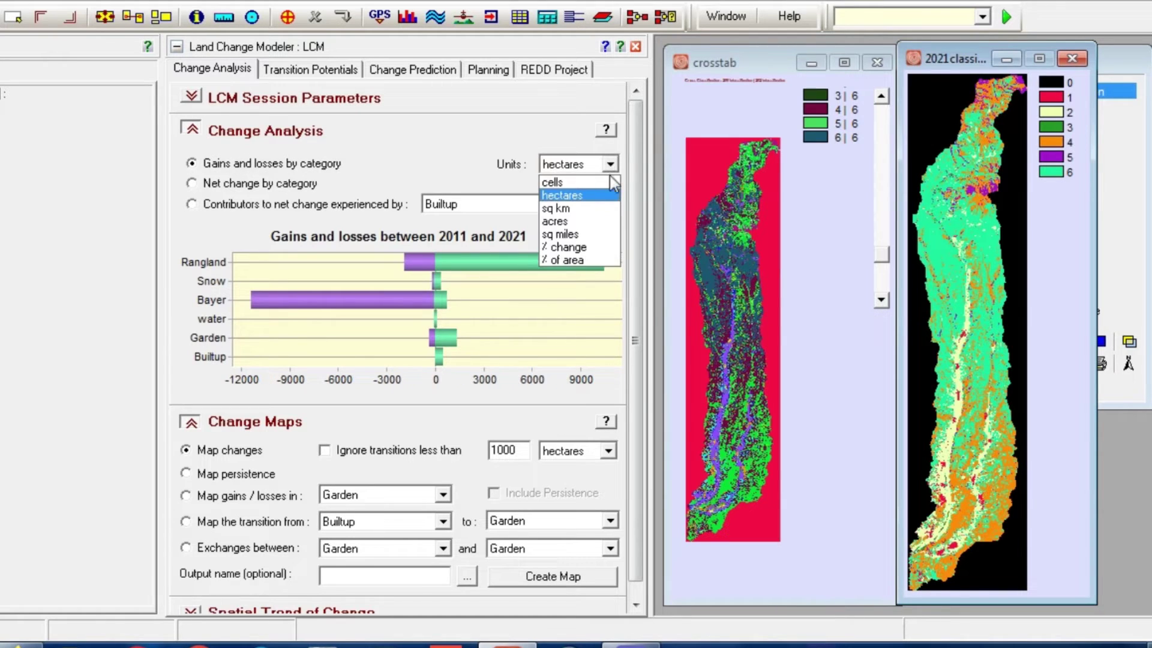
click(595, 206)
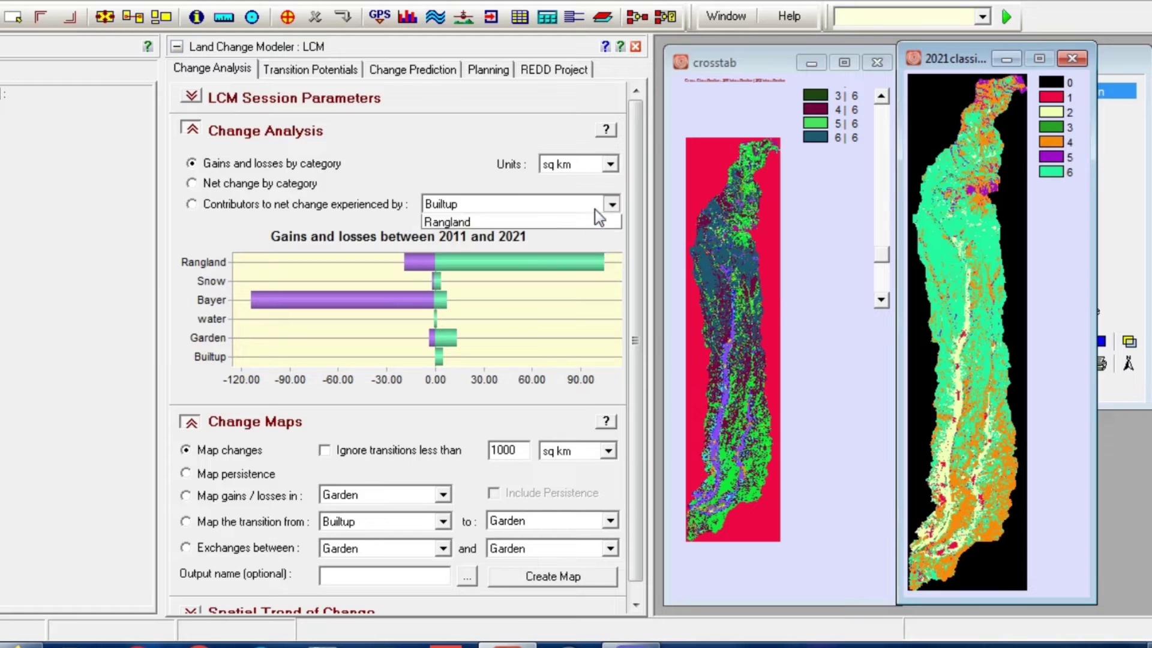
click(608, 165)
click(609, 165)
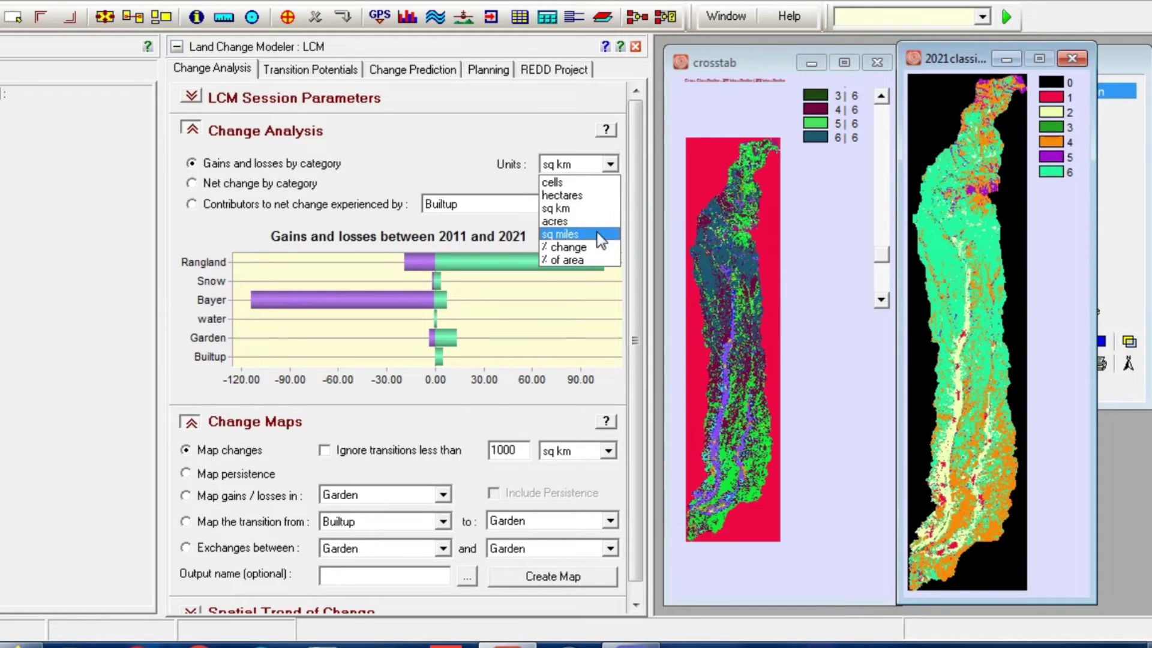
click(596, 247)
click(615, 162)
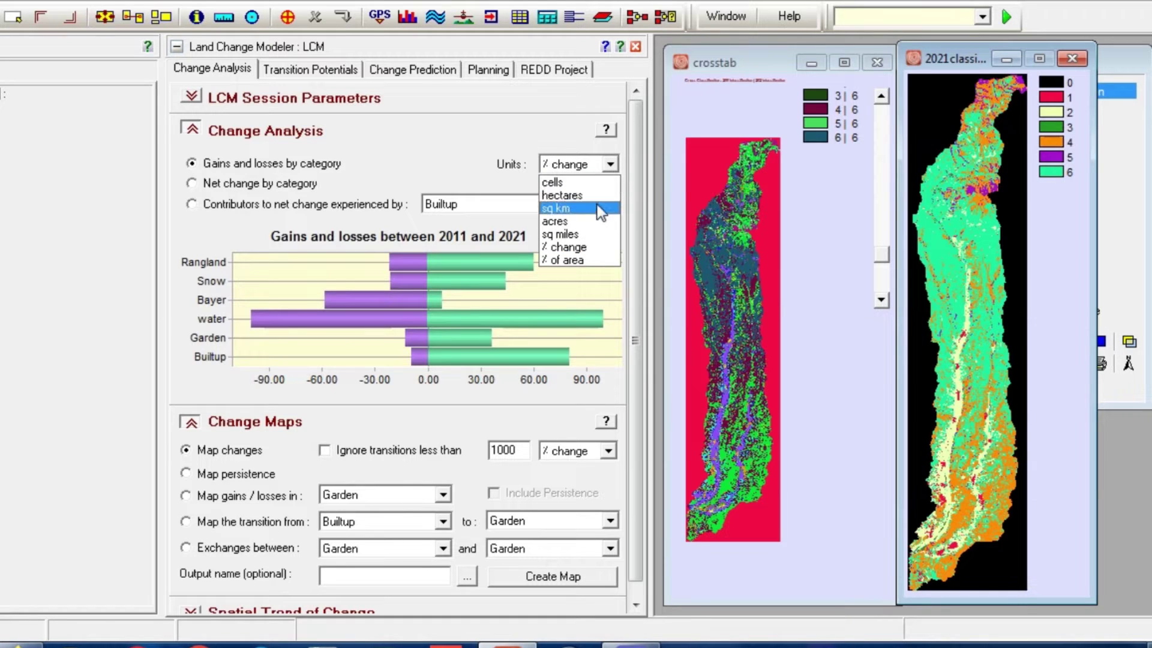
click(596, 207)
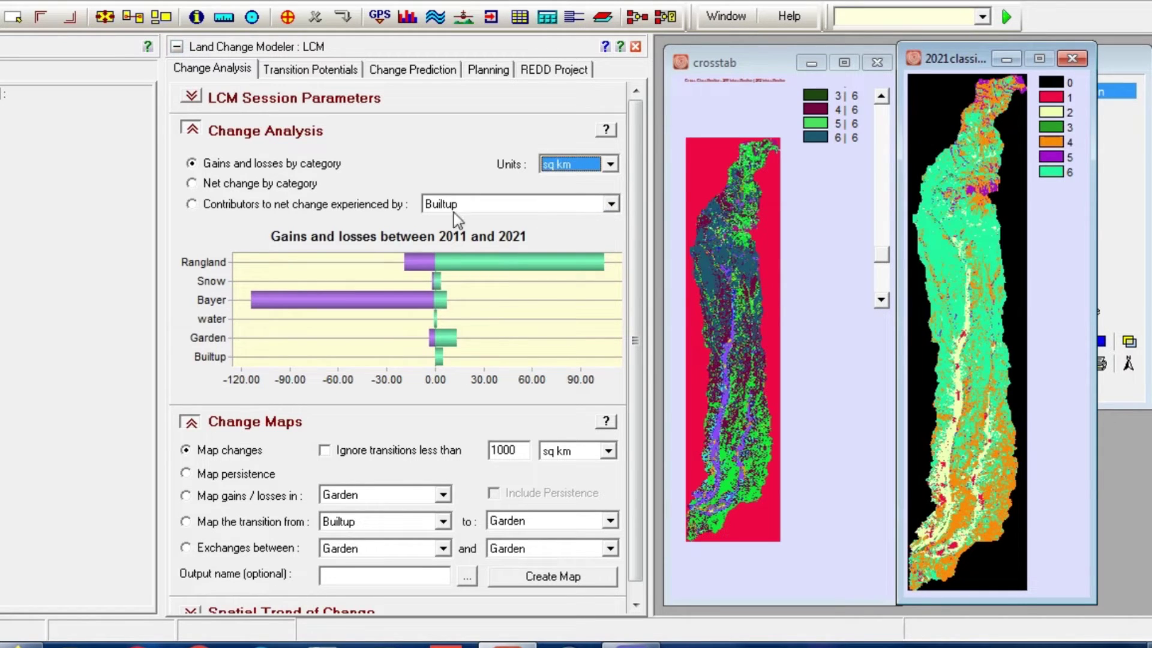
Compare the net change chart in sq km with gains and losses, and look at the bar colour choices without changing them
click(223, 185)
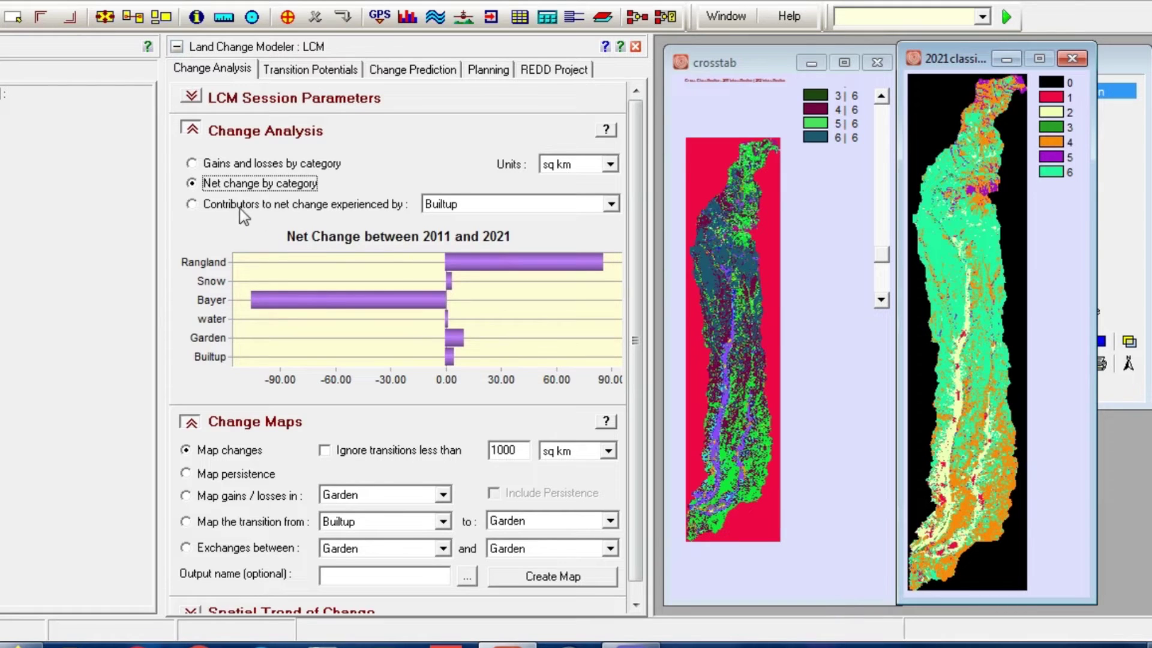
click(227, 163)
right_click(315, 294)
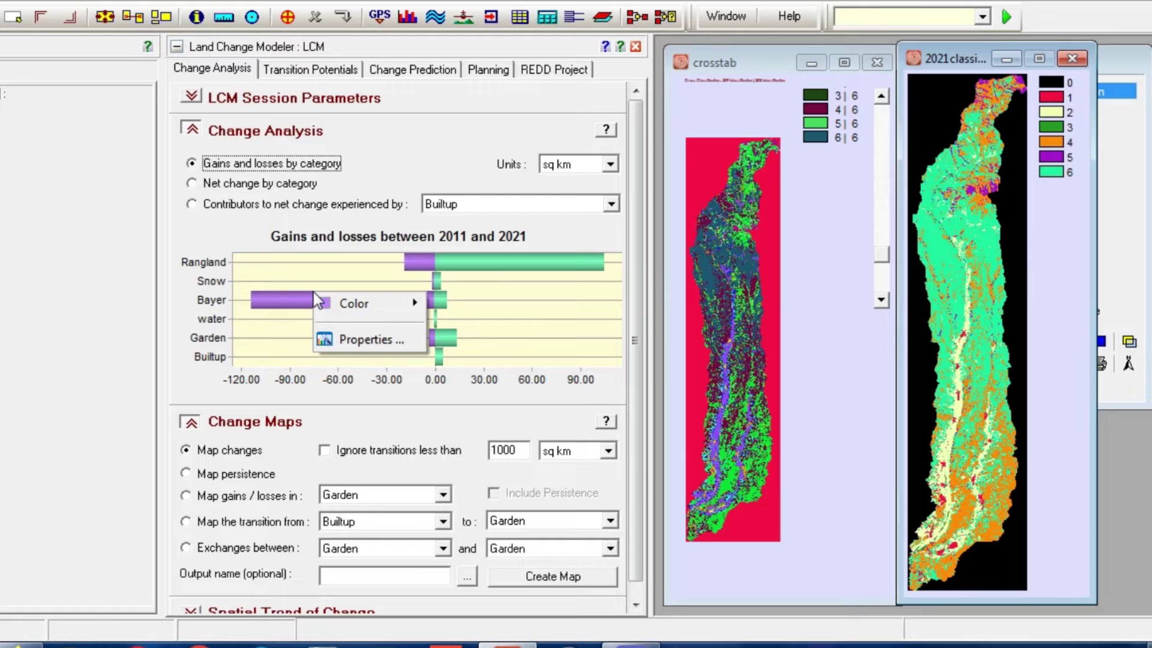
mouse_move(347, 301)
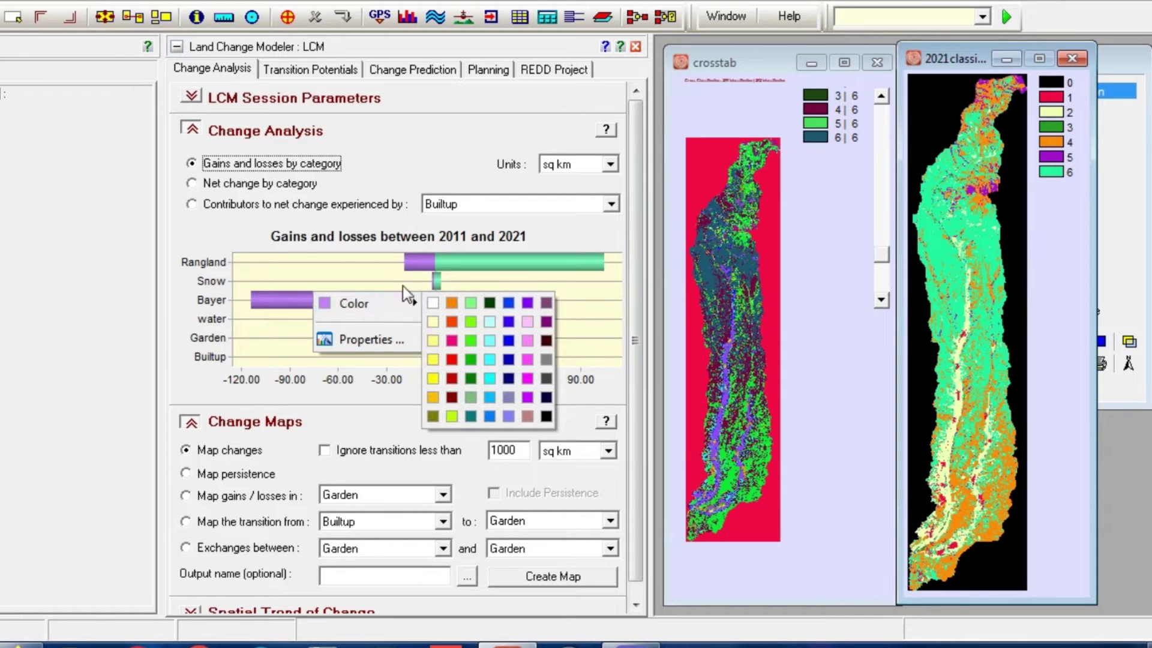
click(236, 228)
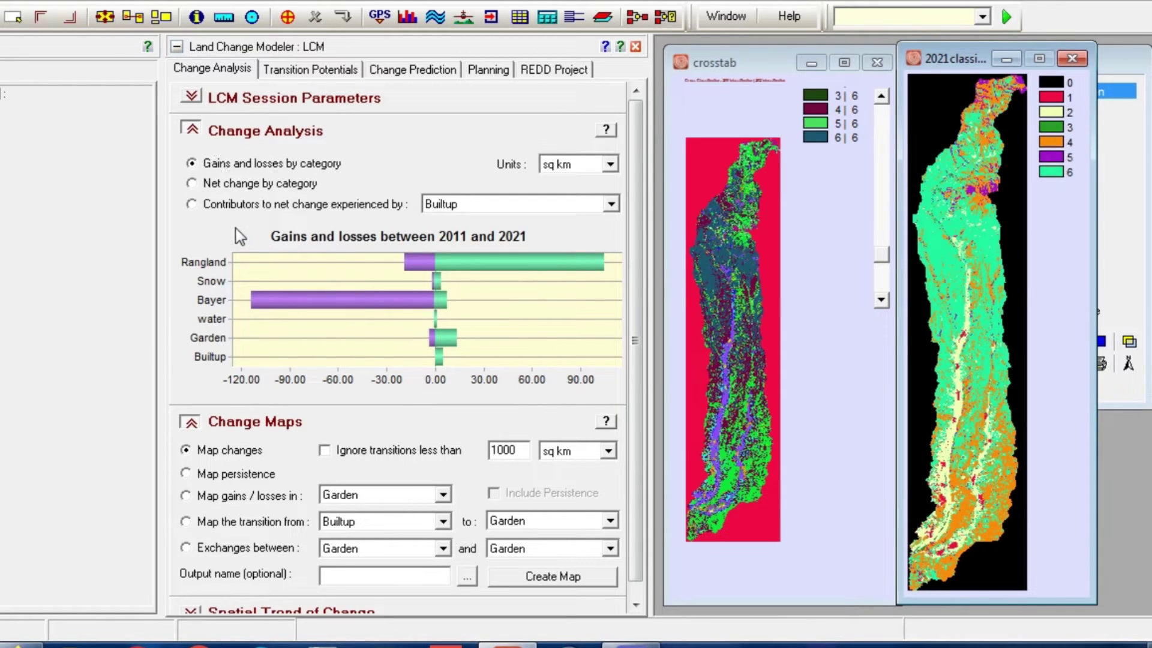
Examine the contributors to net change for Builtup, Garden, water, Bayer, Snow and Rangland, and return to gains and losses by category
click(210, 207)
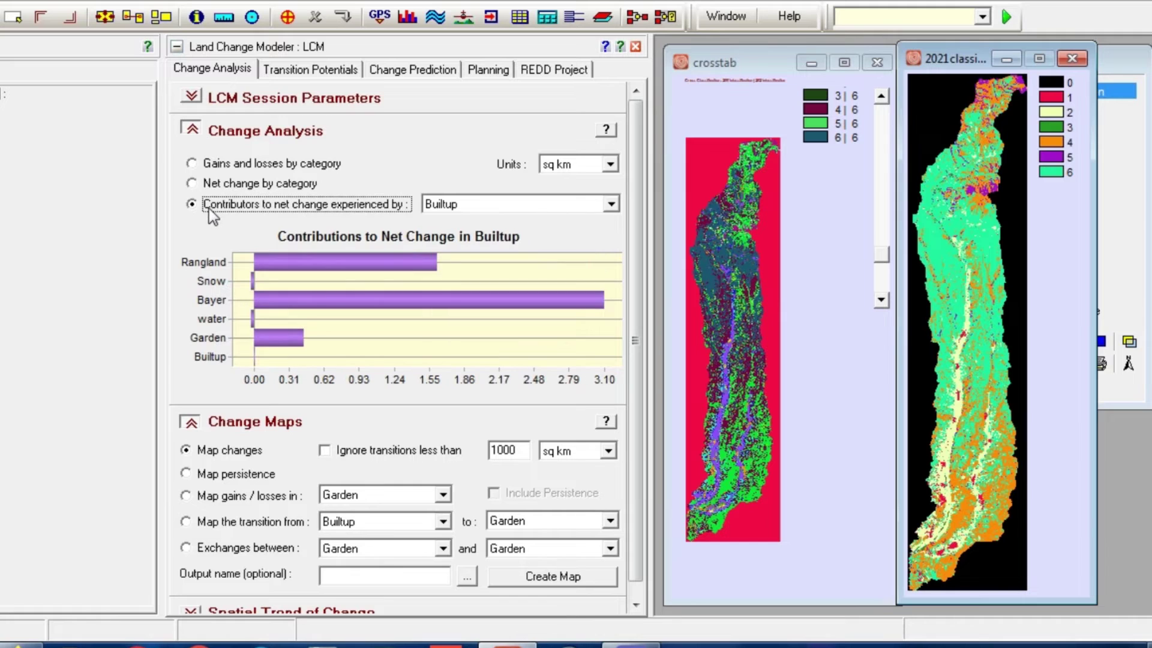
click(605, 204)
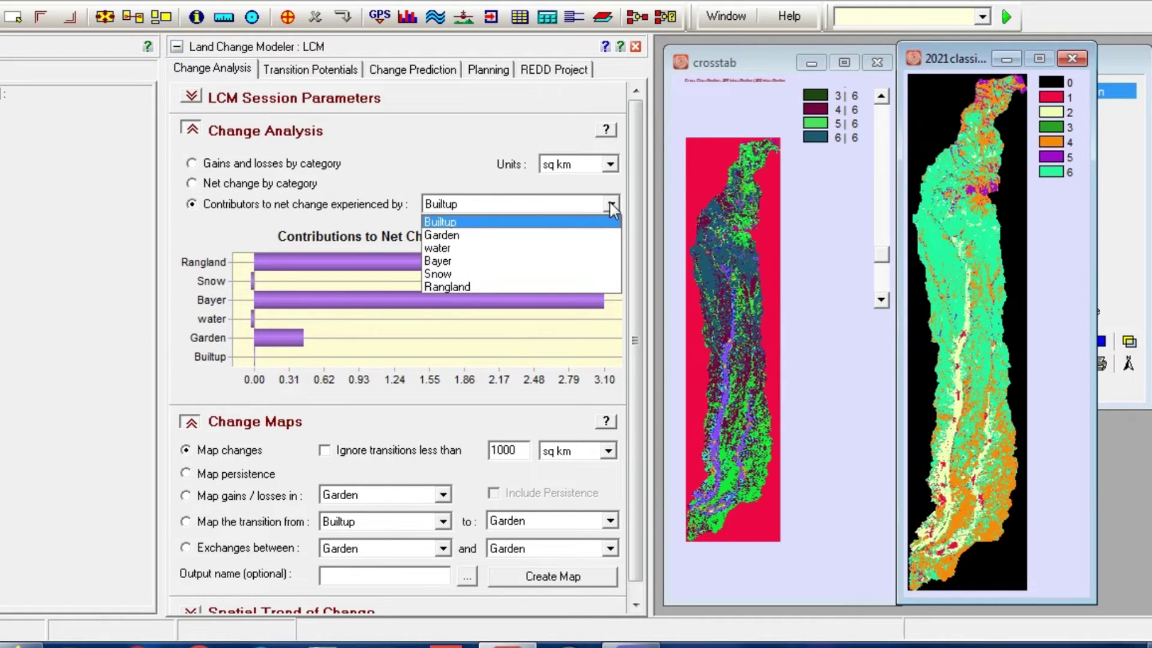
click(581, 235)
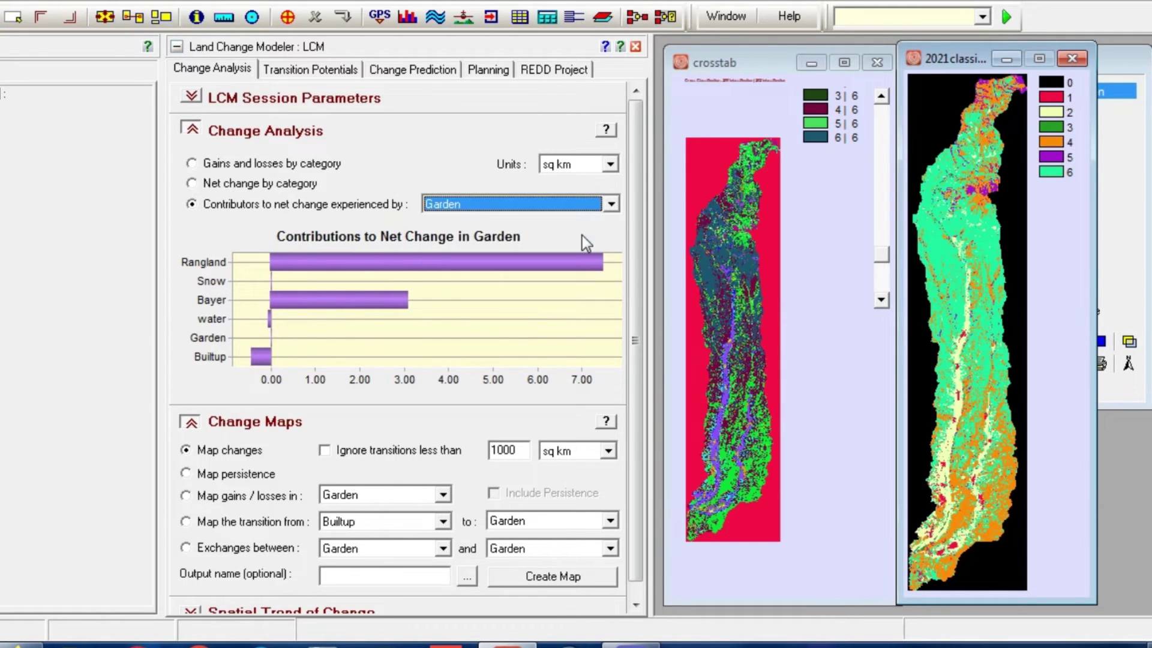
click(610, 204)
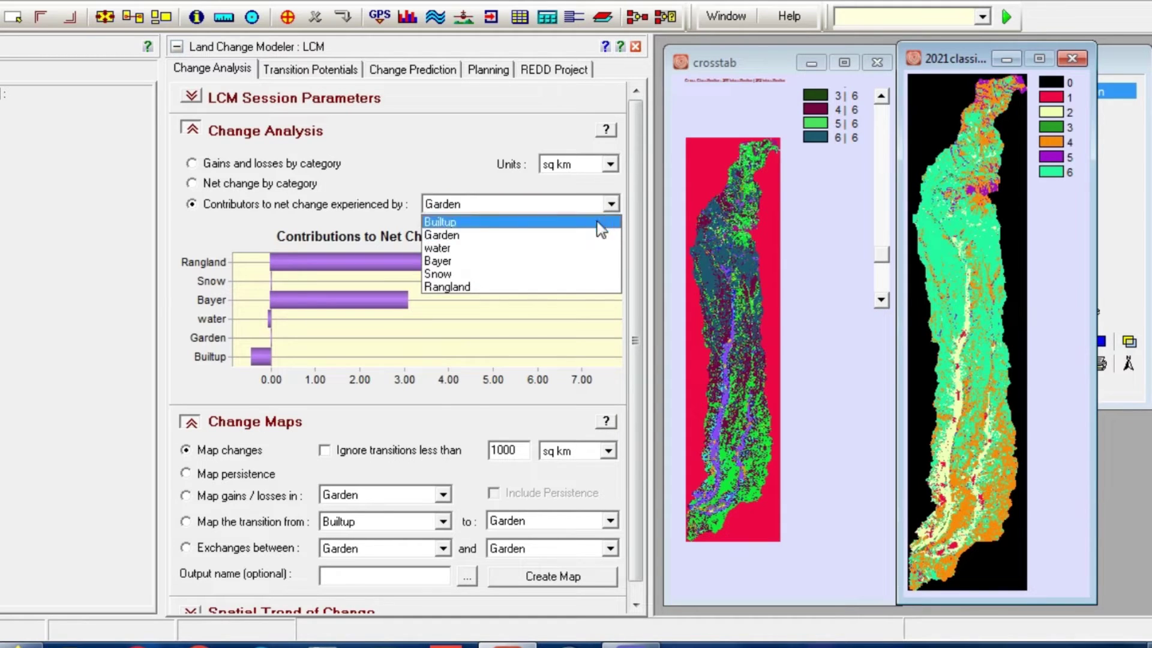
click(591, 246)
click(611, 204)
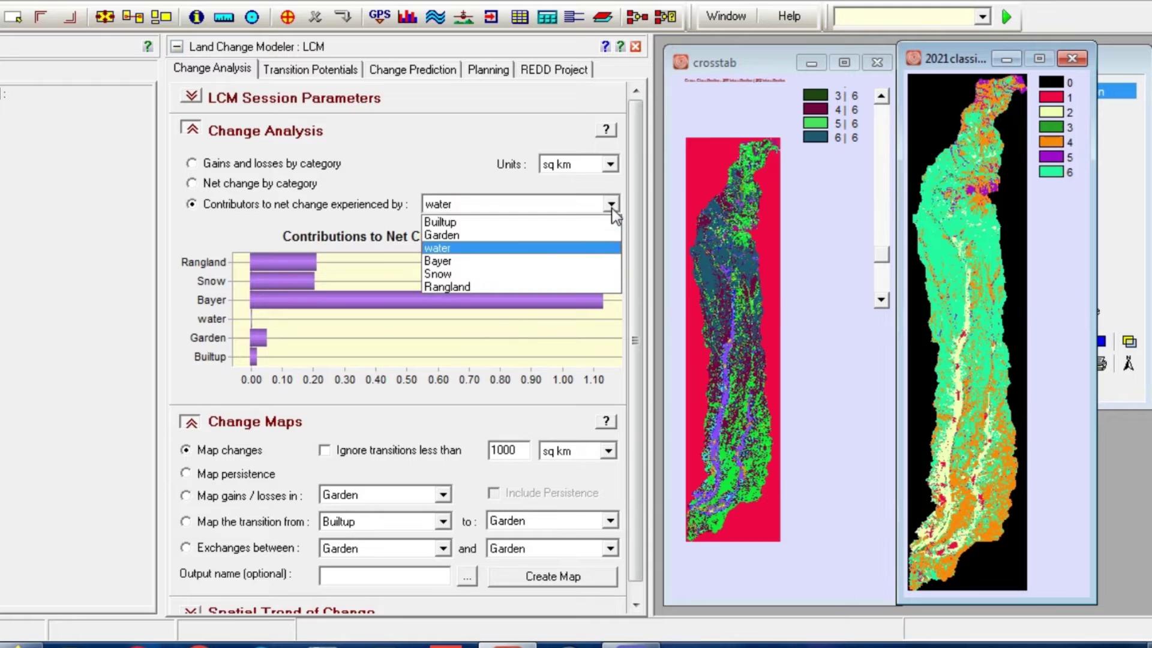
click(588, 260)
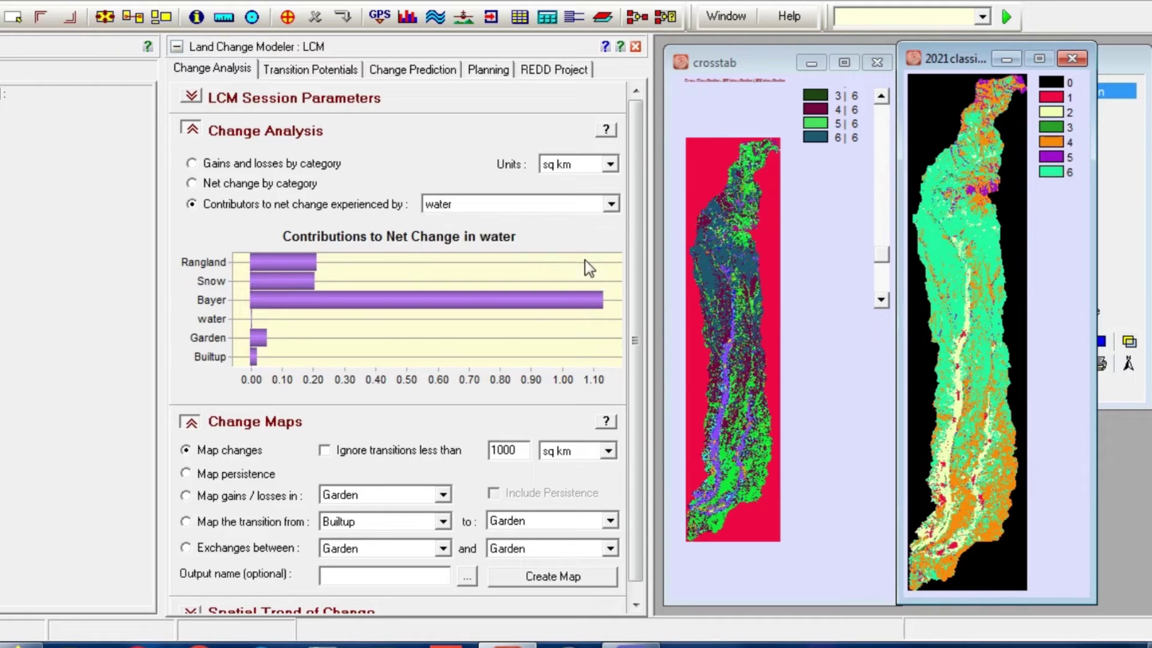
click(609, 205)
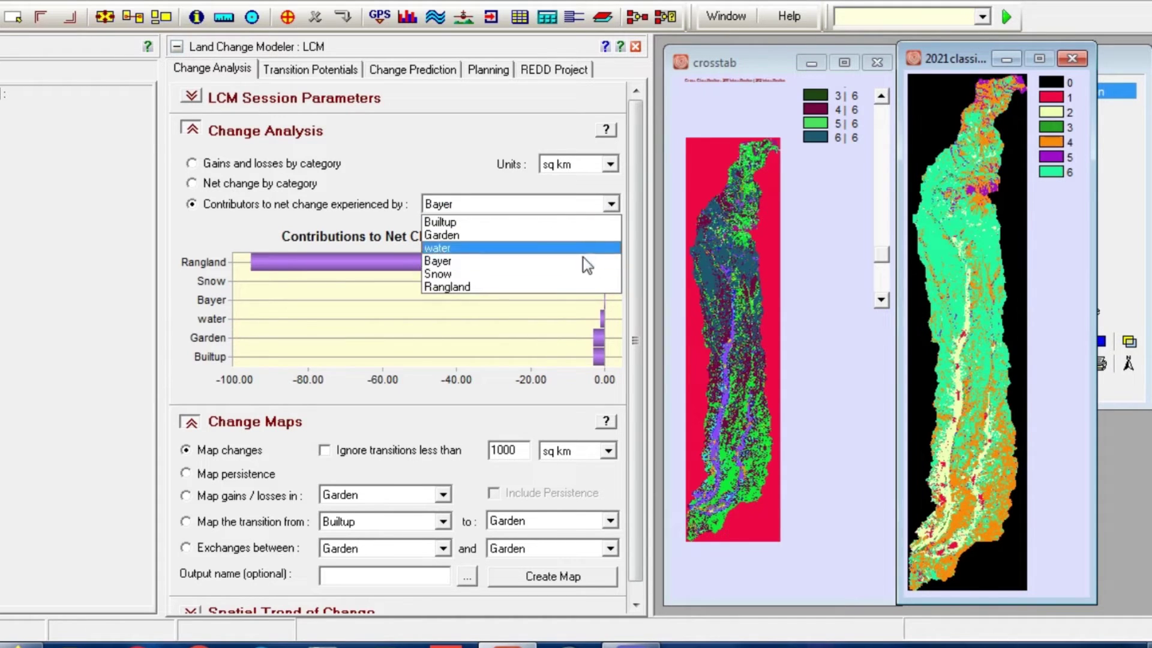
click(577, 275)
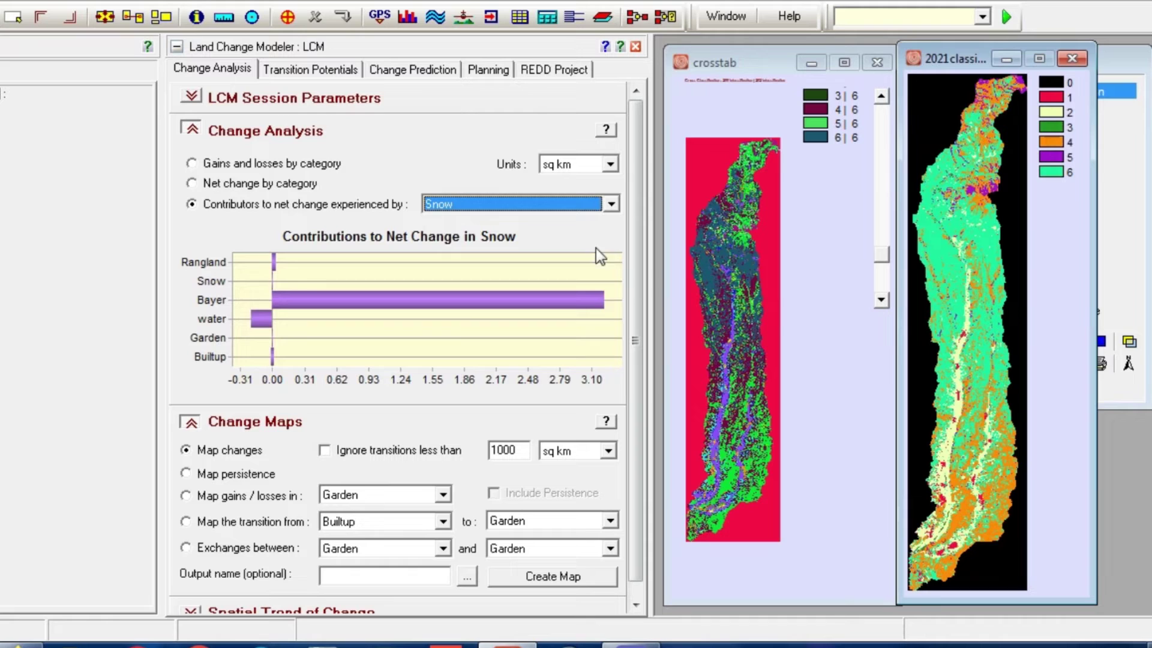
click(614, 200)
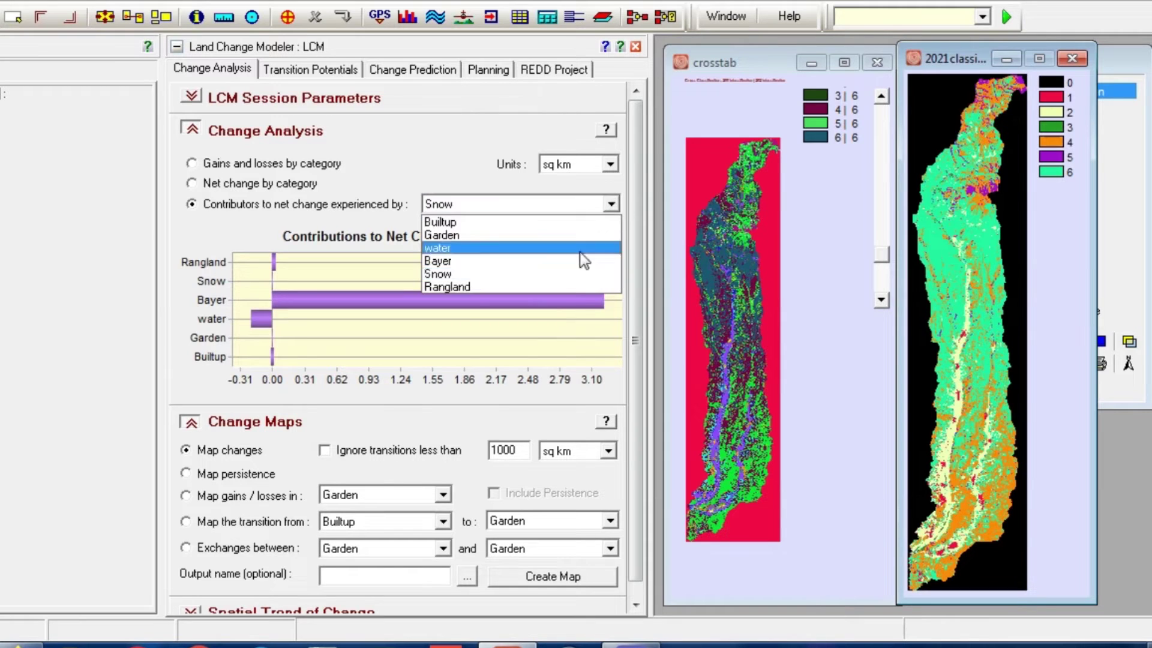
click(563, 286)
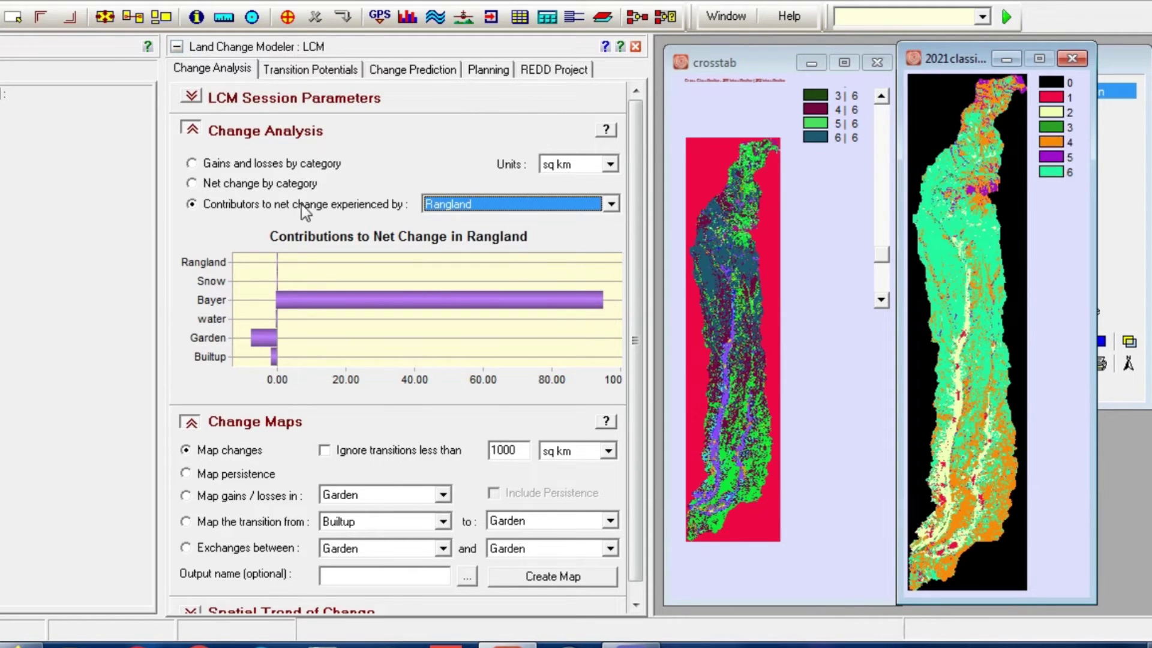
click(252, 166)
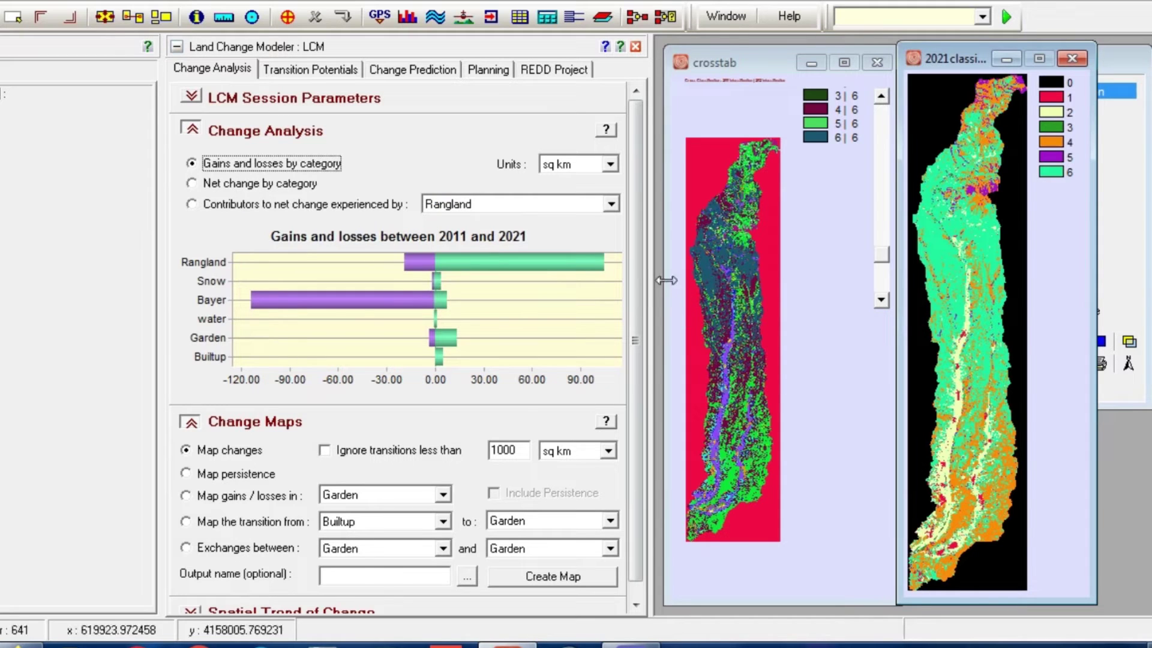
Create a map of all land cover changes without a transition threshold and name the output MapChange01
scroll(634, 325, down, 1)
click(219, 439)
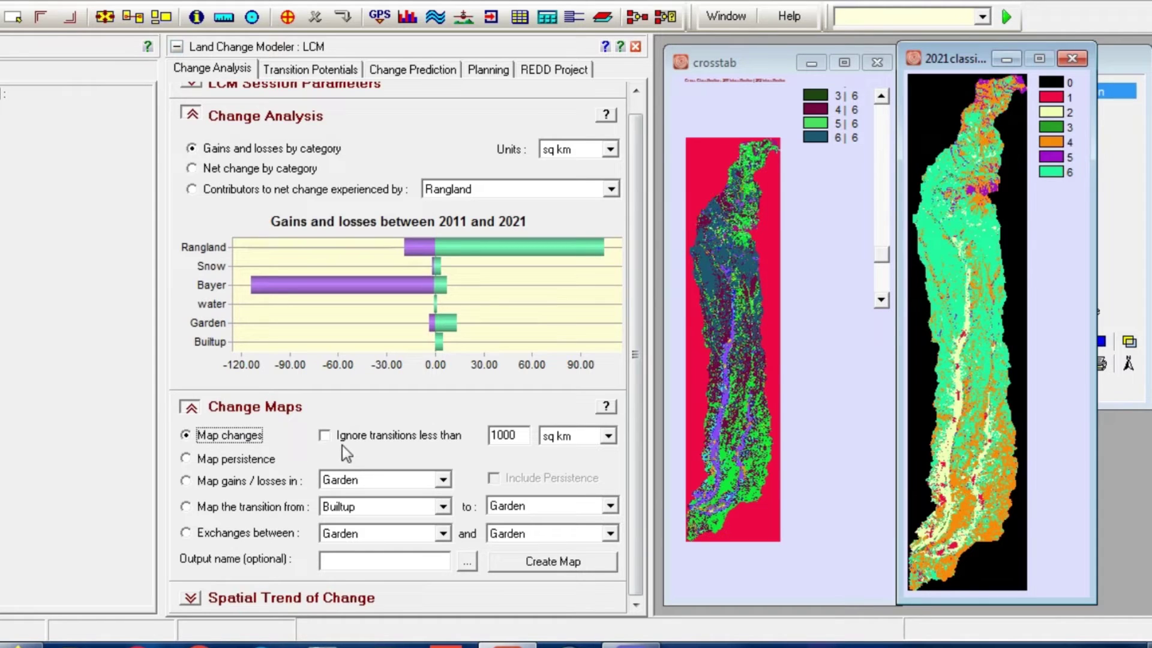
click(429, 442)
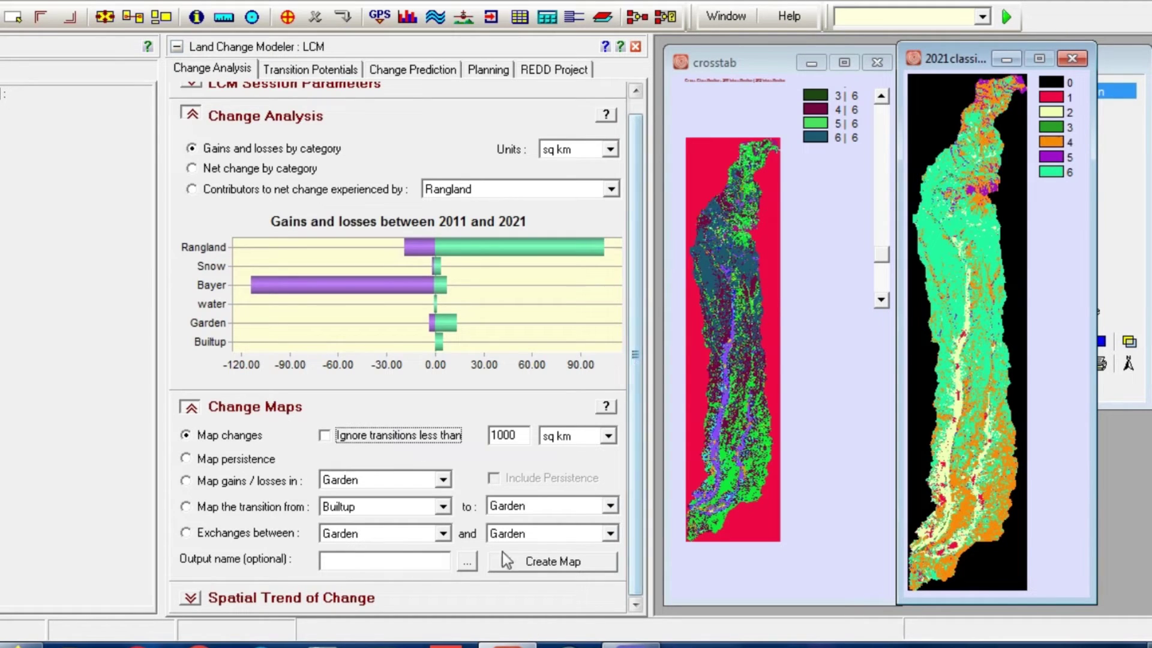
click(352, 562)
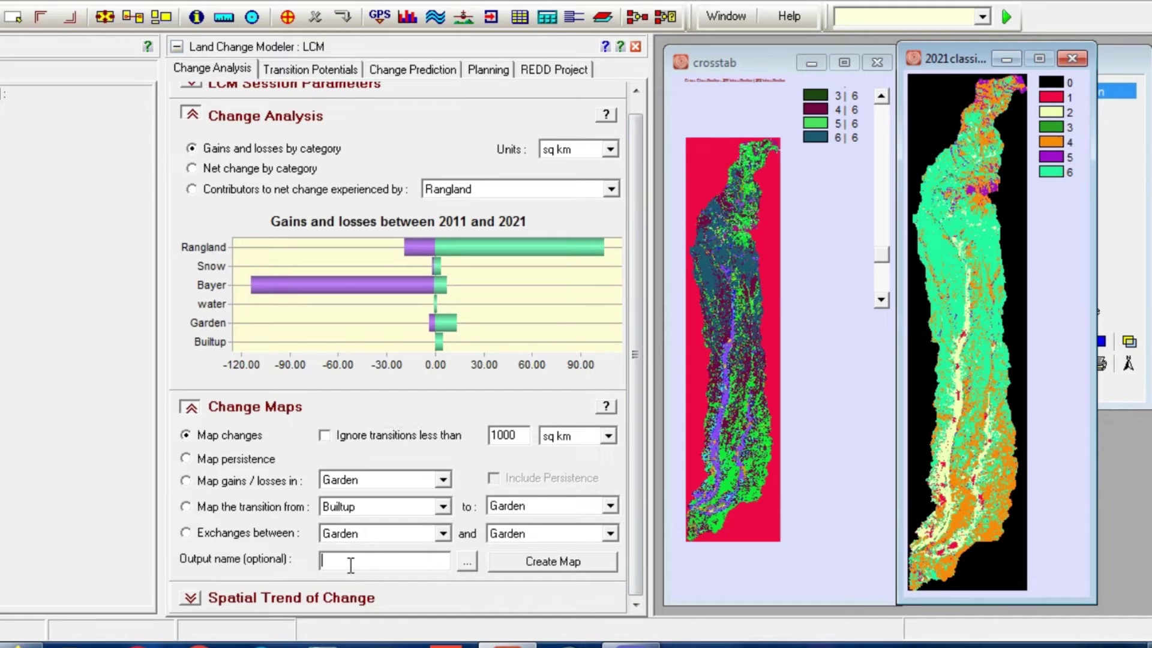
text(MapChange01)
click(550, 564)
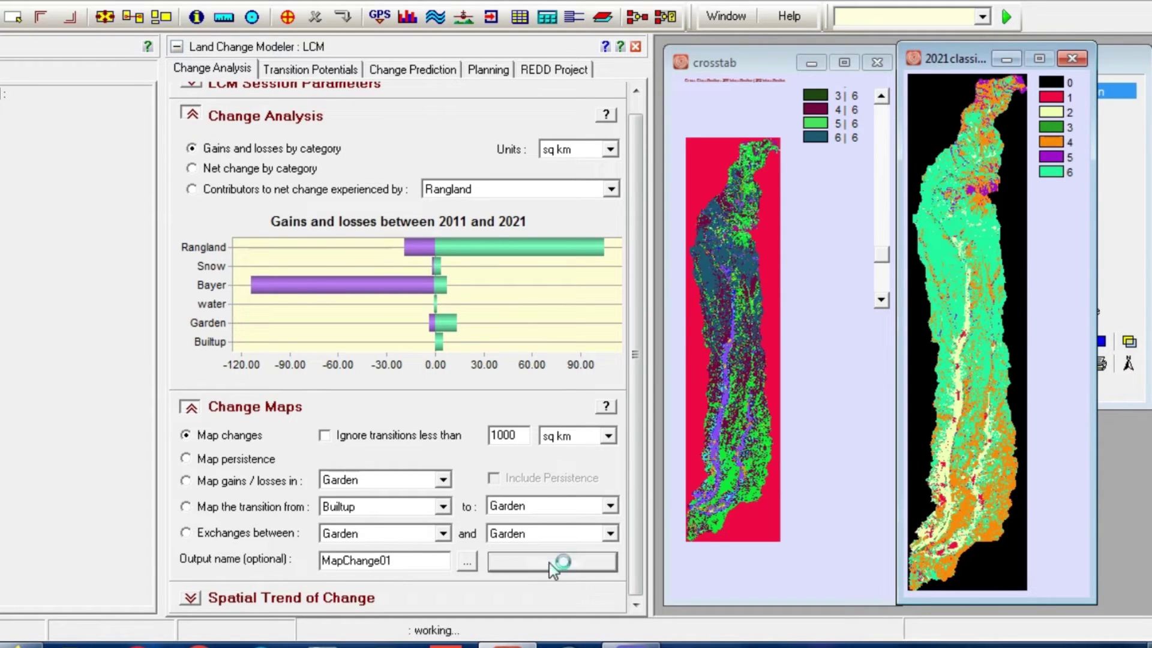
Reposition and enlarge the mapchange01 map window, and inspect the Garden to Builtup transition in its legend
drag(964, 211, 884, 52)
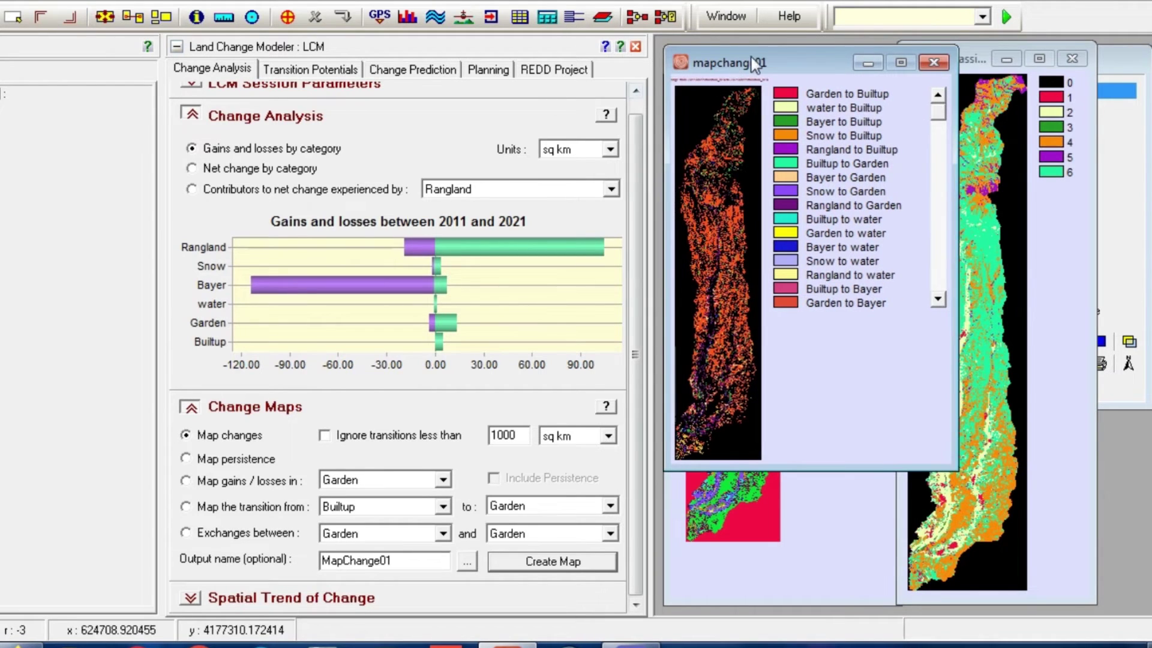
drag(956, 468, 981, 573)
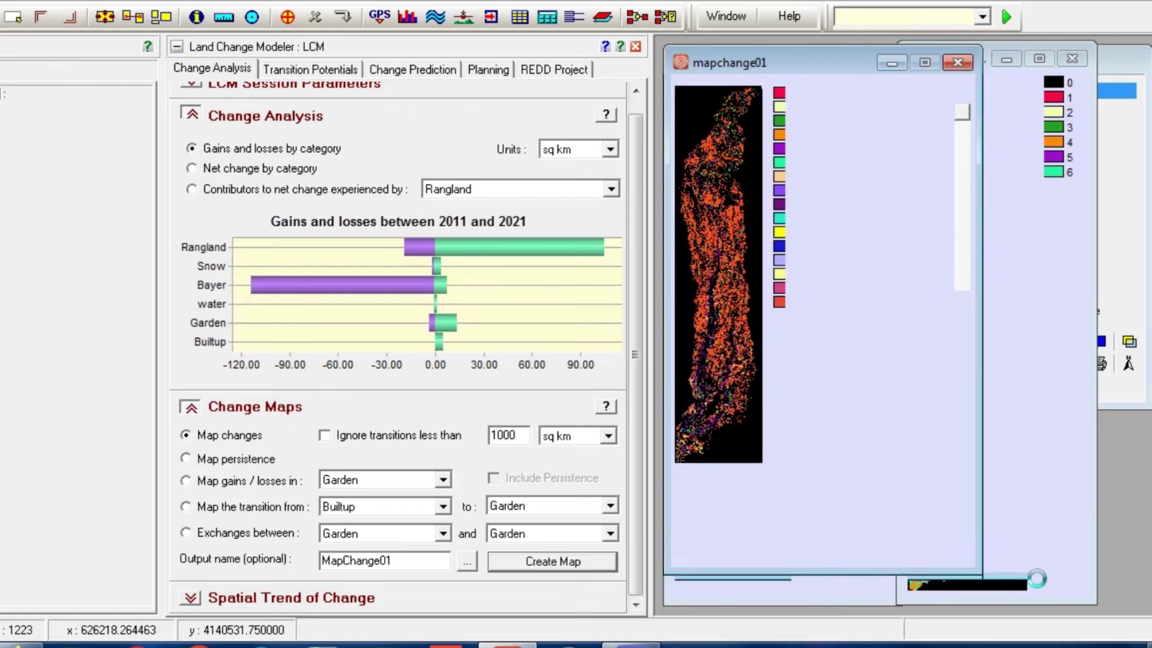
click(811, 94)
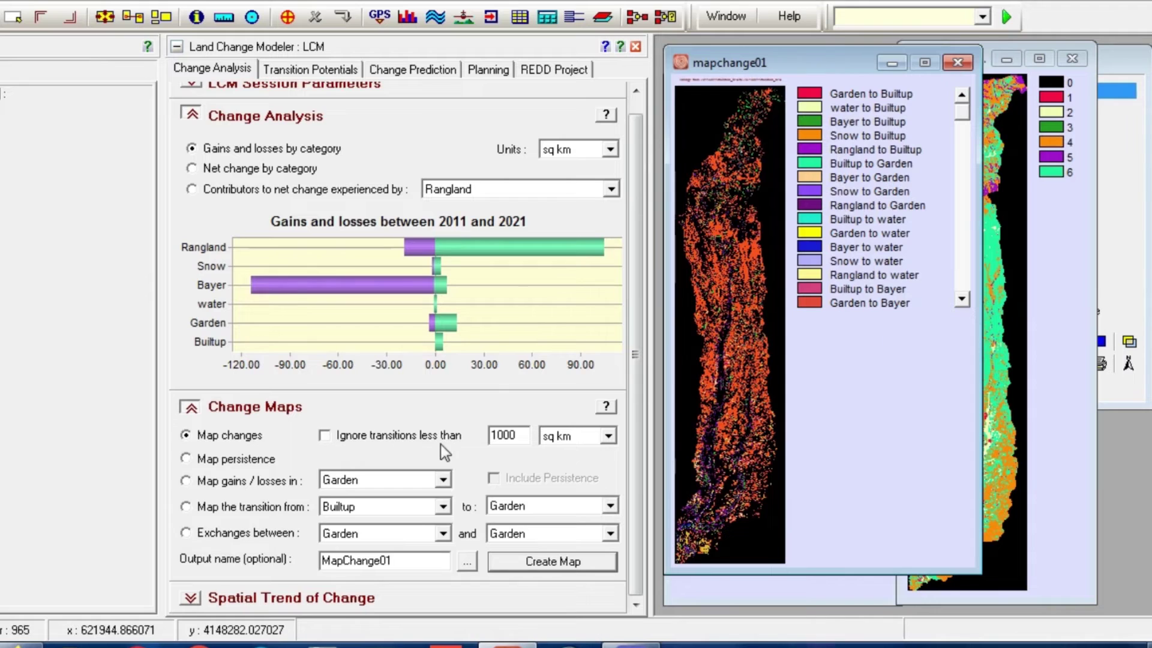
Try to recreate the change map while ignoring transitions less than 1000 sq km
click(375, 438)
click(516, 435)
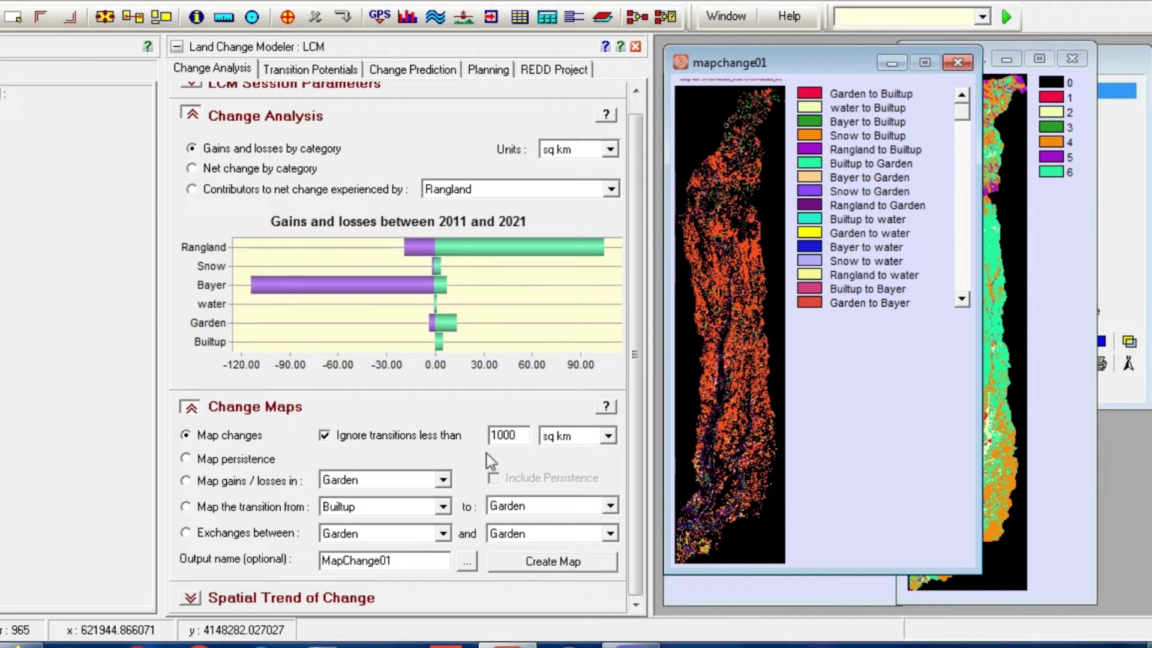
click(538, 567)
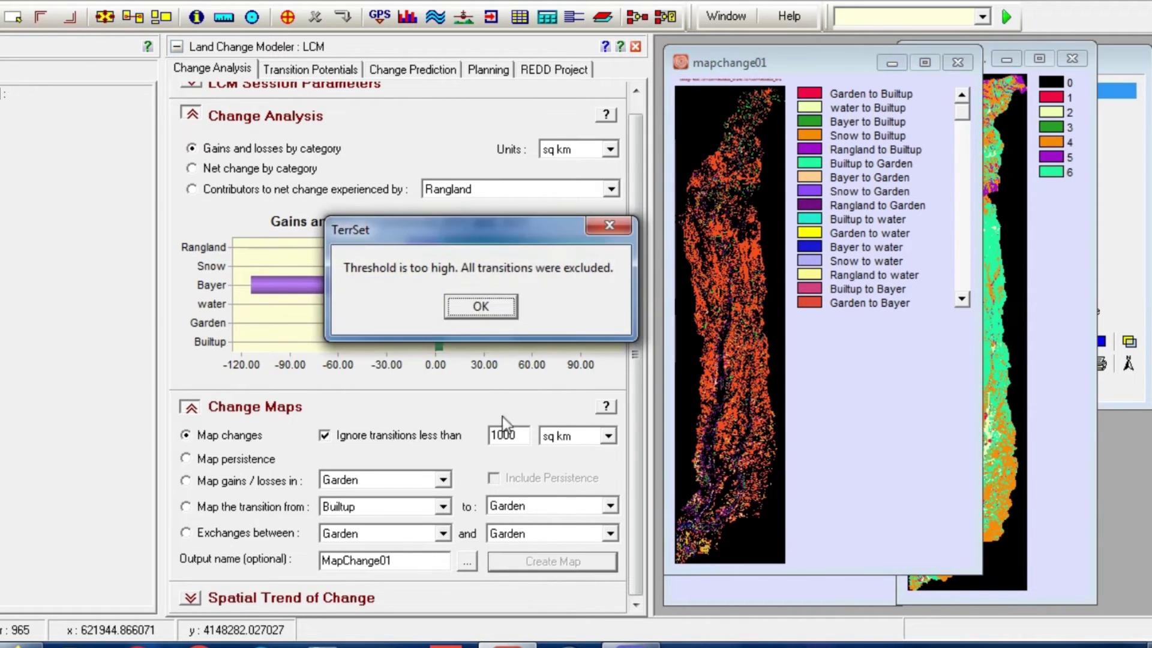
click(480, 308)
Set the ignored-transition threshold to 10 sq km, recreate the change map over MapChange01, and close the new map window after viewing it
drag(516, 435, 506, 440)
key(BackSpace)
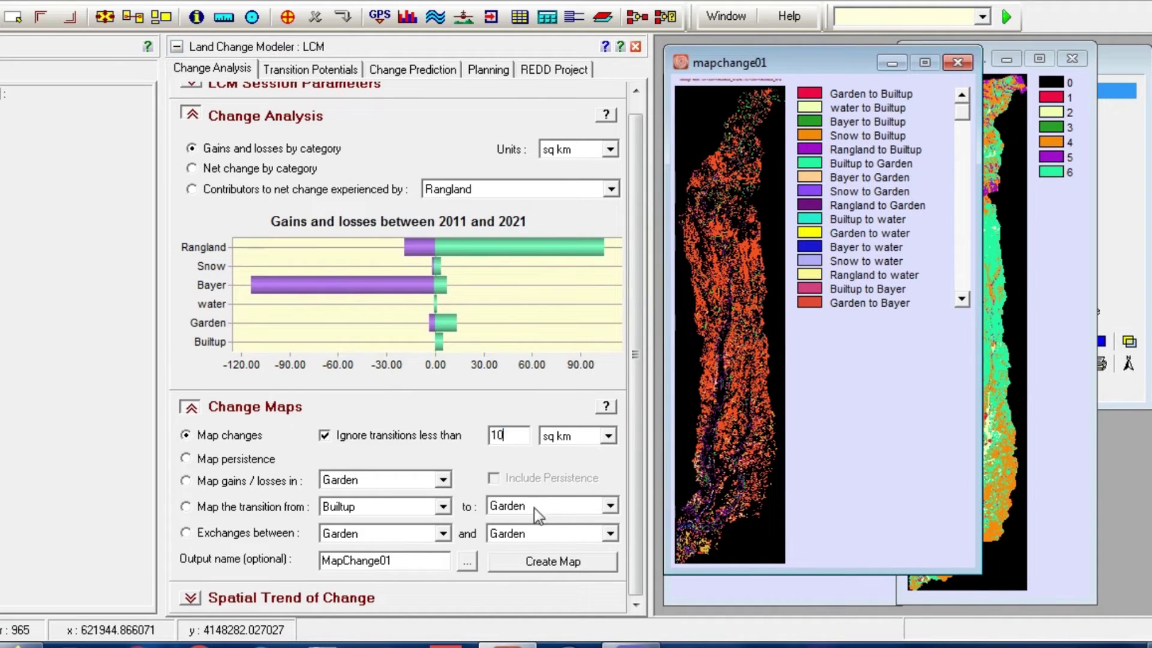
click(535, 567)
click(429, 351)
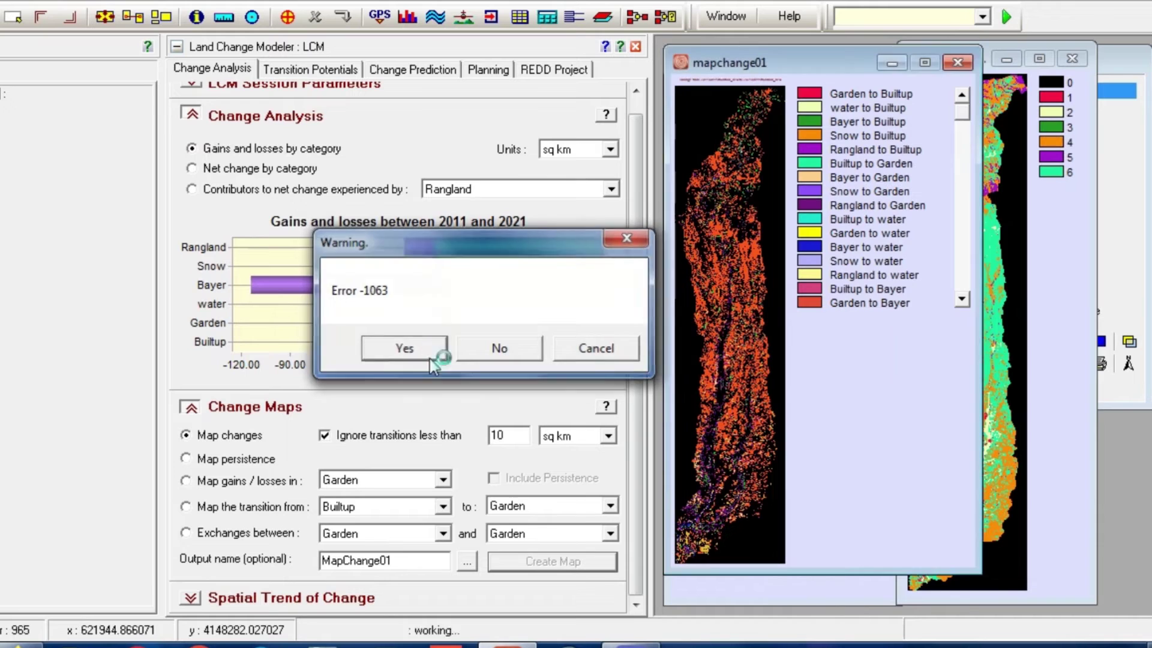
drag(986, 250, 868, 64)
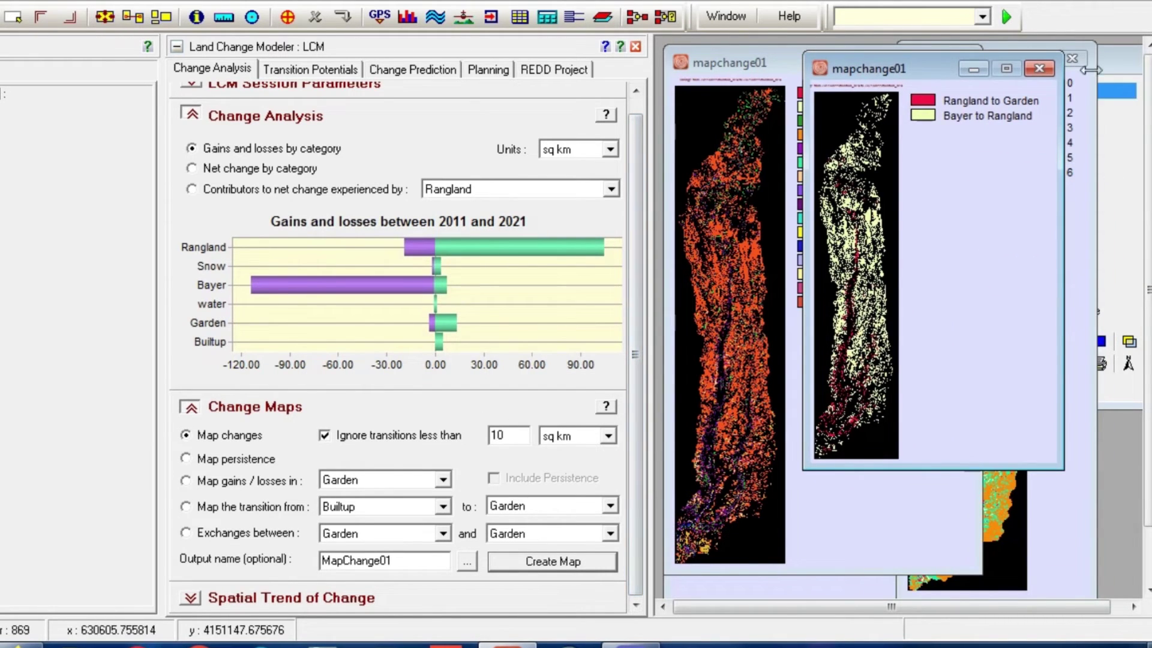
click(1039, 68)
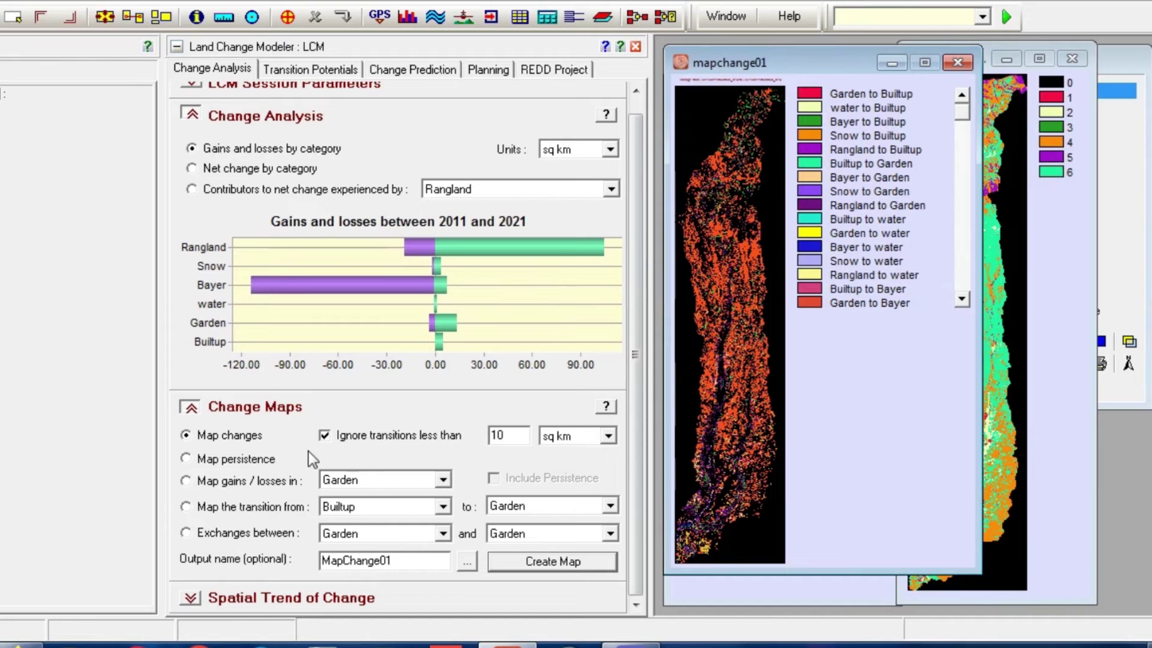
Create a persistence map with the output name MapPersistence01
click(255, 463)
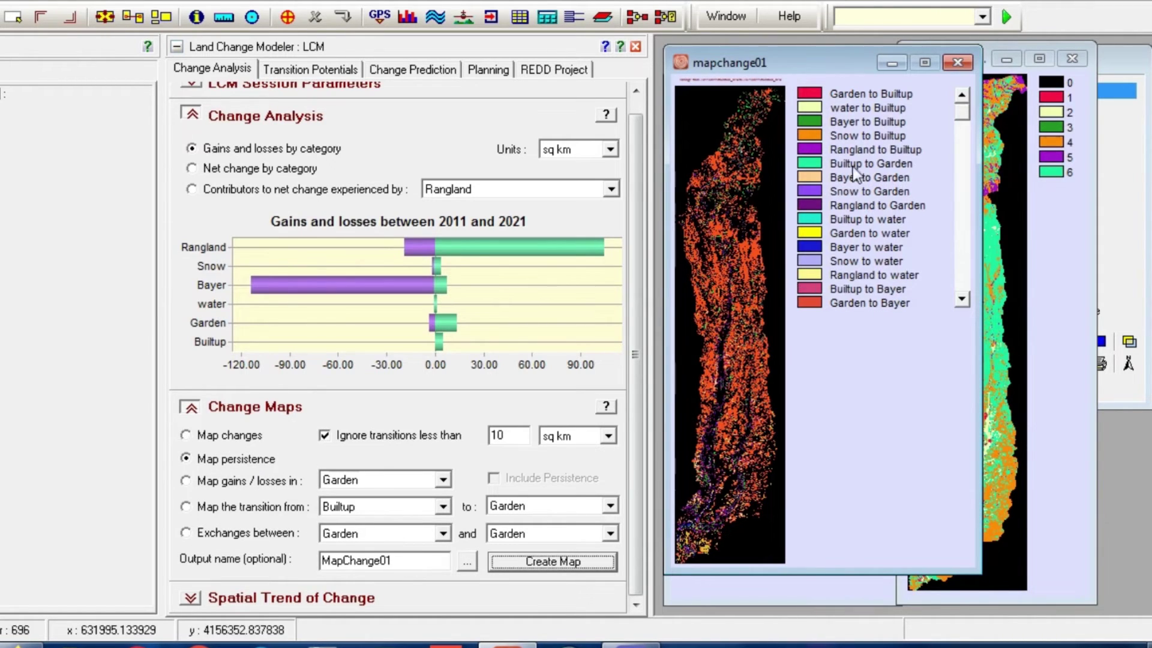
click(393, 564)
drag(394, 564, 348, 564)
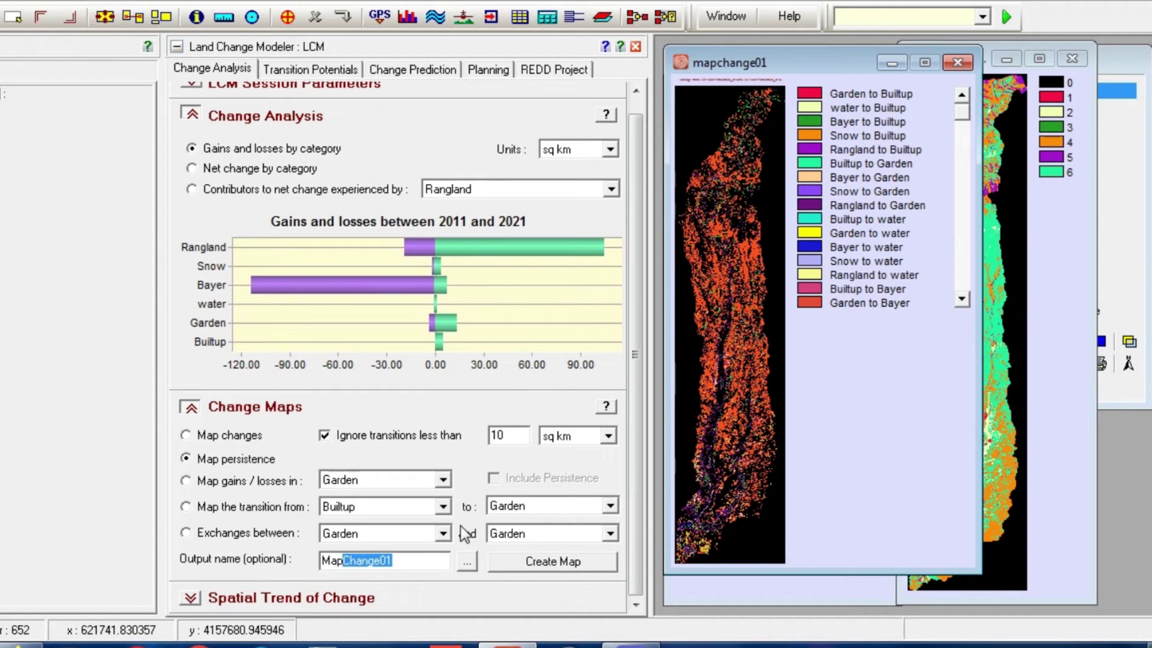
text(Per)
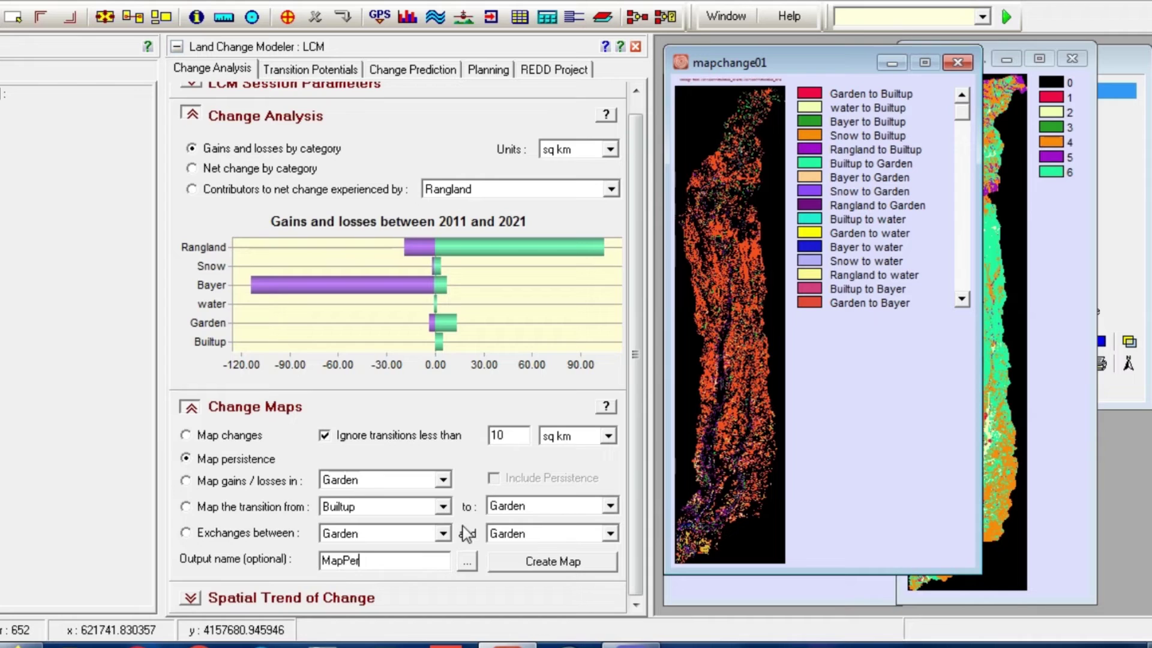
text(sistence01)
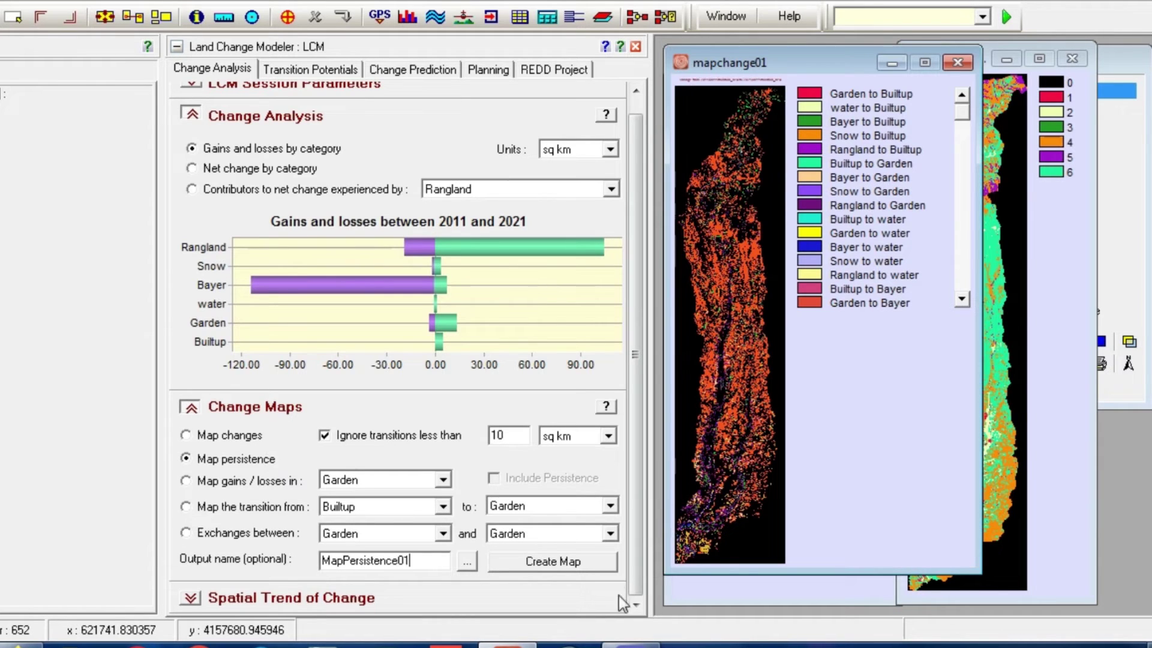
click(562, 565)
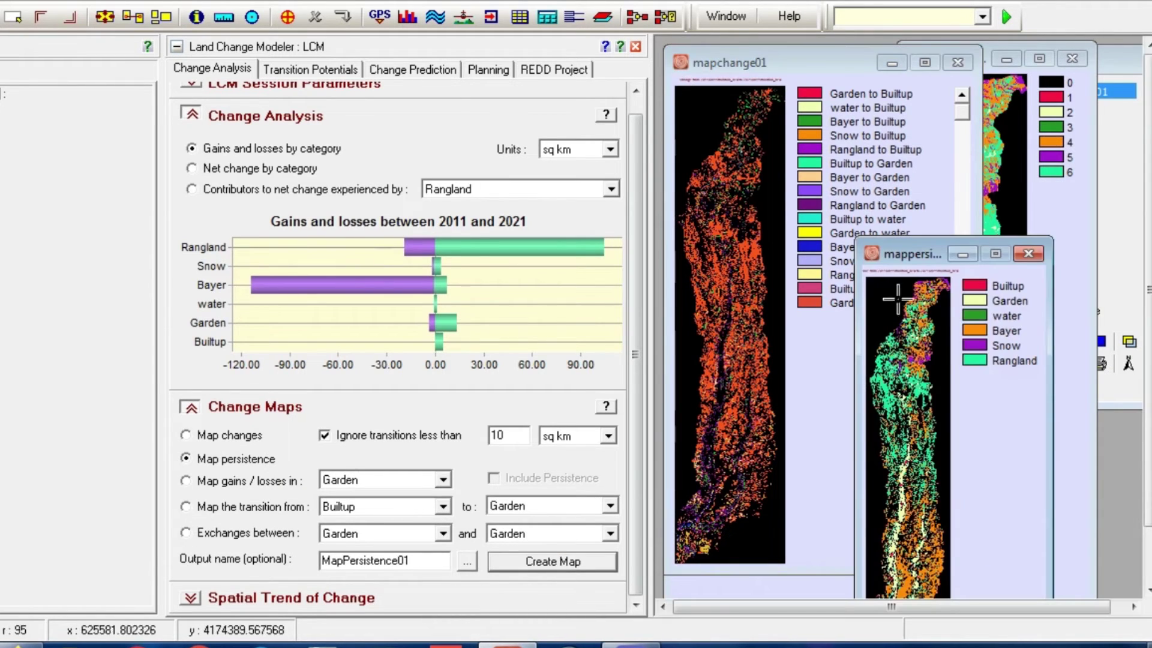
Enlarge the mappersistence01 window and place it over the mapchange01 map
drag(927, 255, 781, 44)
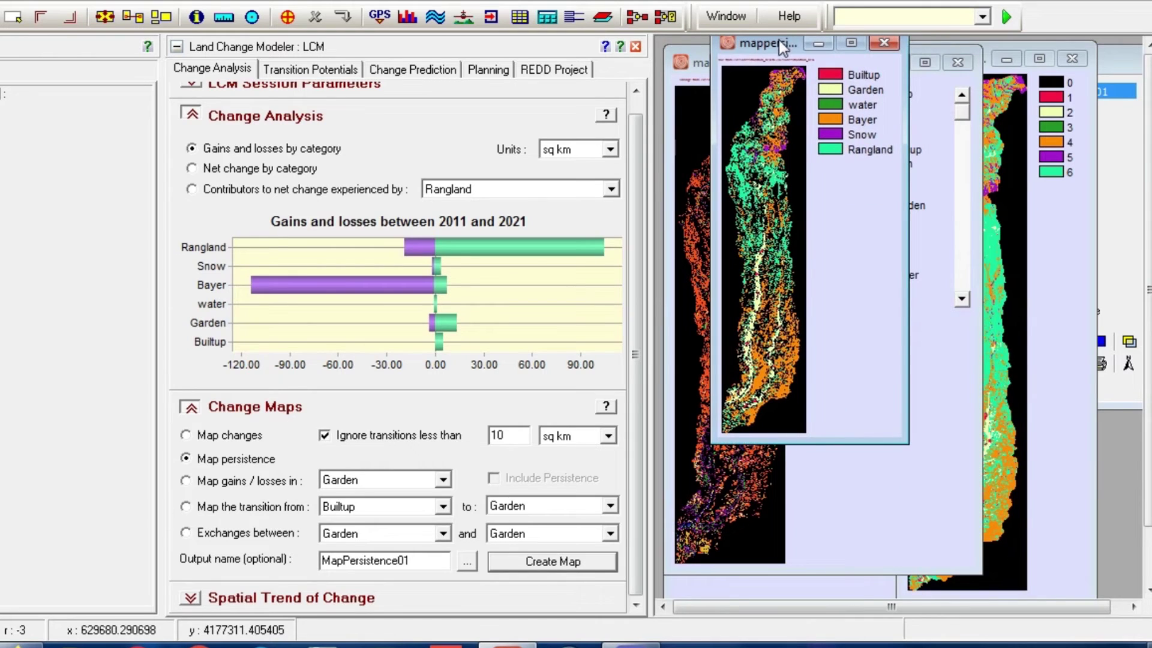
drag(907, 443, 951, 564)
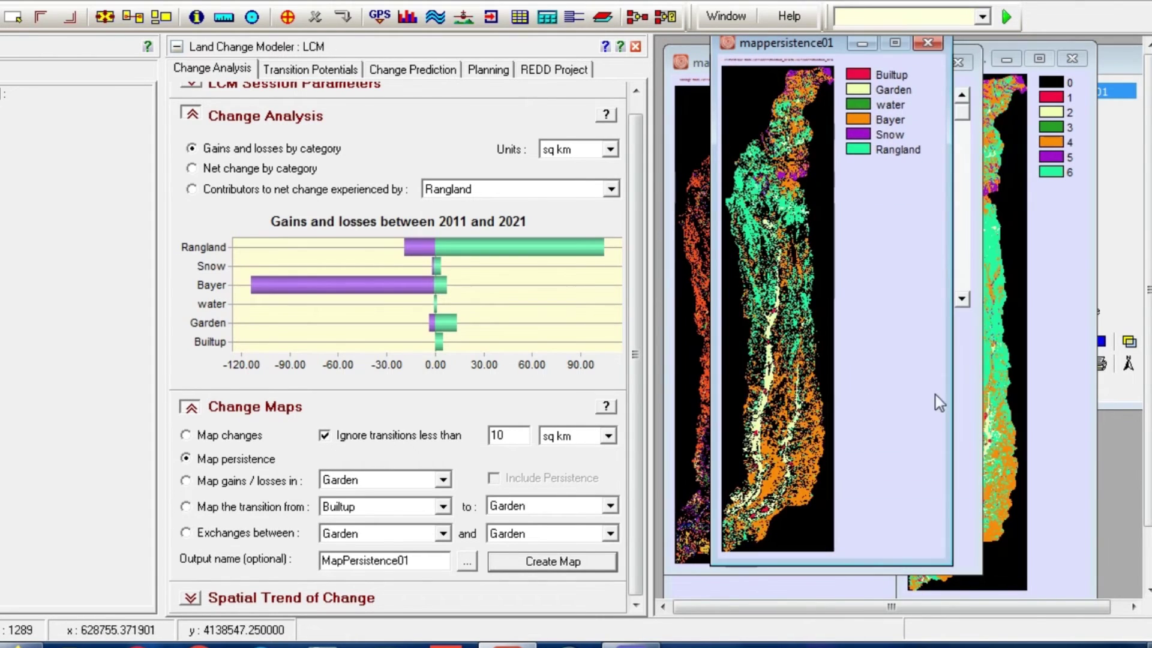
drag(796, 41, 764, 63)
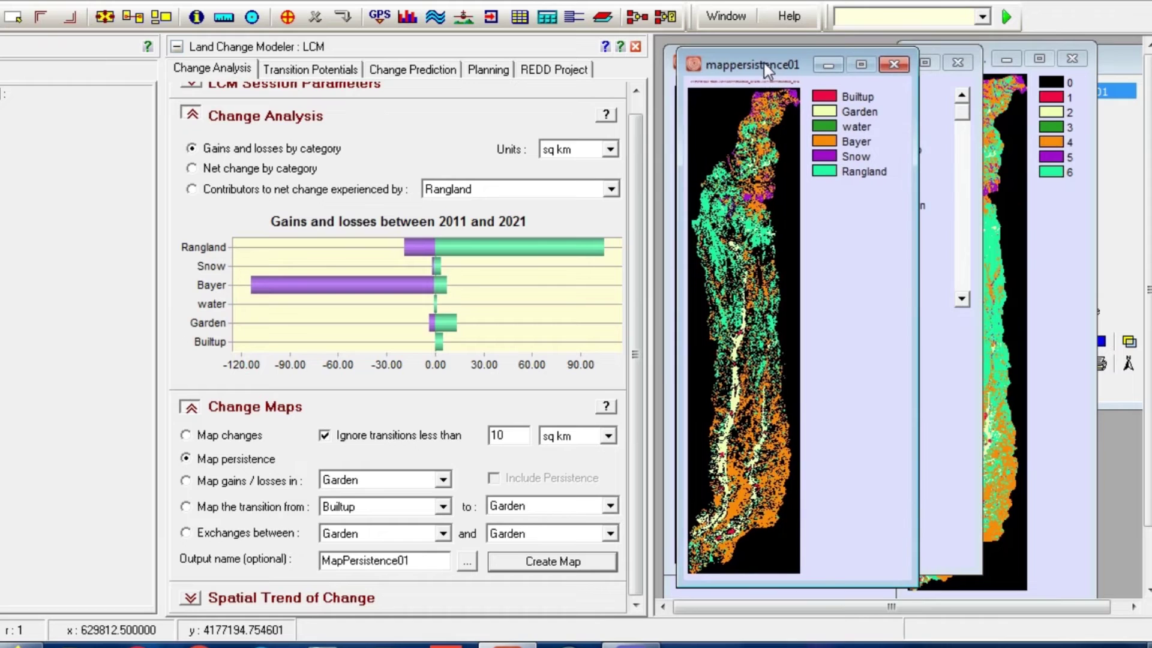
Highlight the Builtup, Garden, water, Bayer, Snow and Rangland classes one by one on the persistence map
click(835, 98)
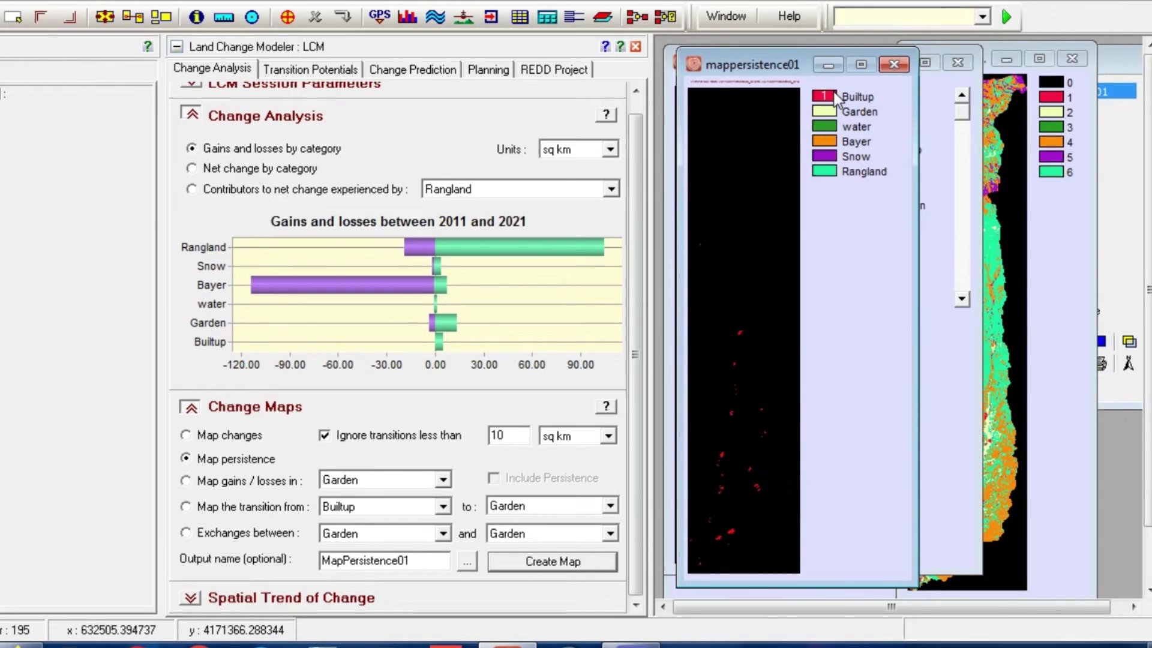
click(823, 111)
click(825, 125)
click(827, 142)
click(827, 155)
click(825, 172)
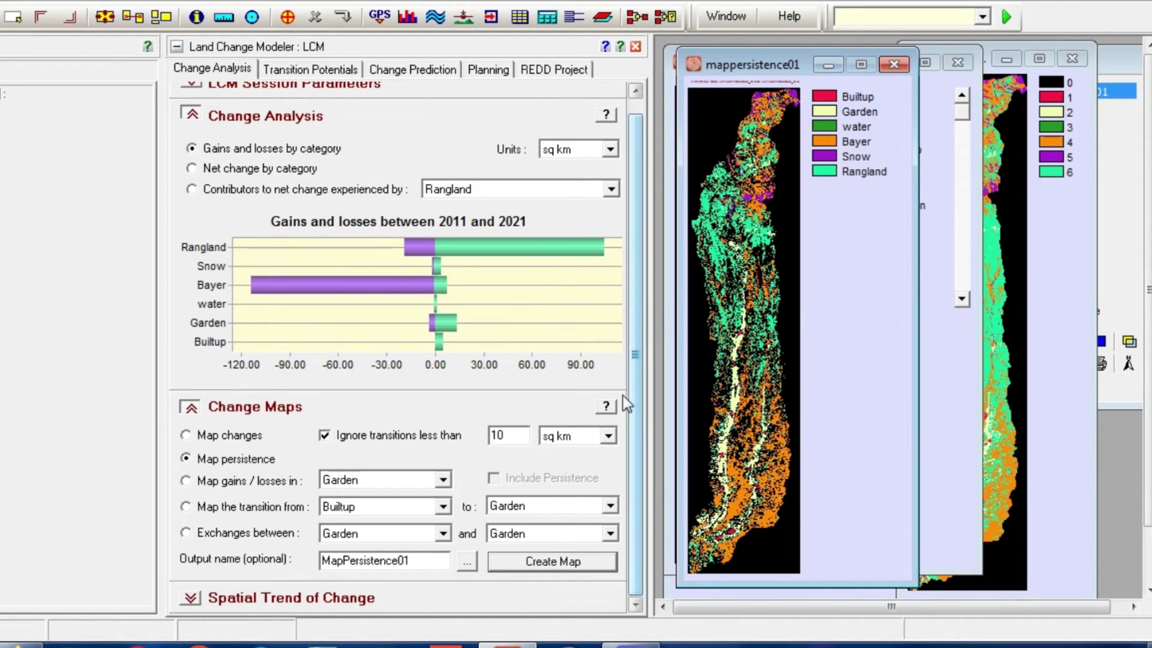
Create a map of gains and losses in Garden with the output name Mapgainlosses
click(230, 482)
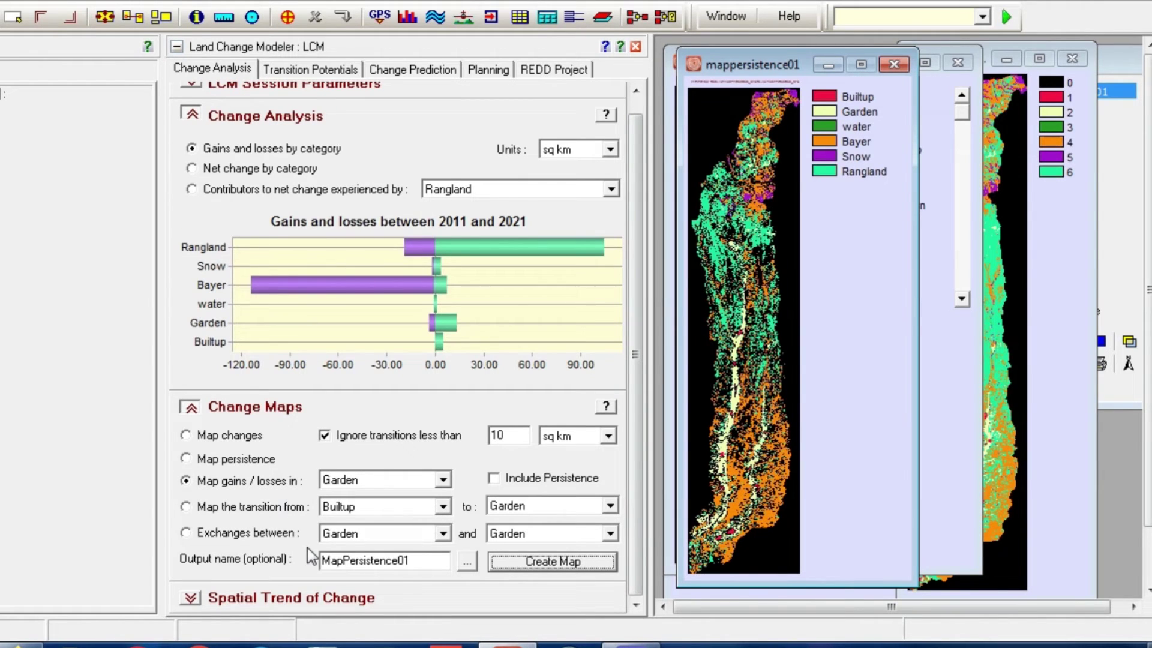
click(232, 510)
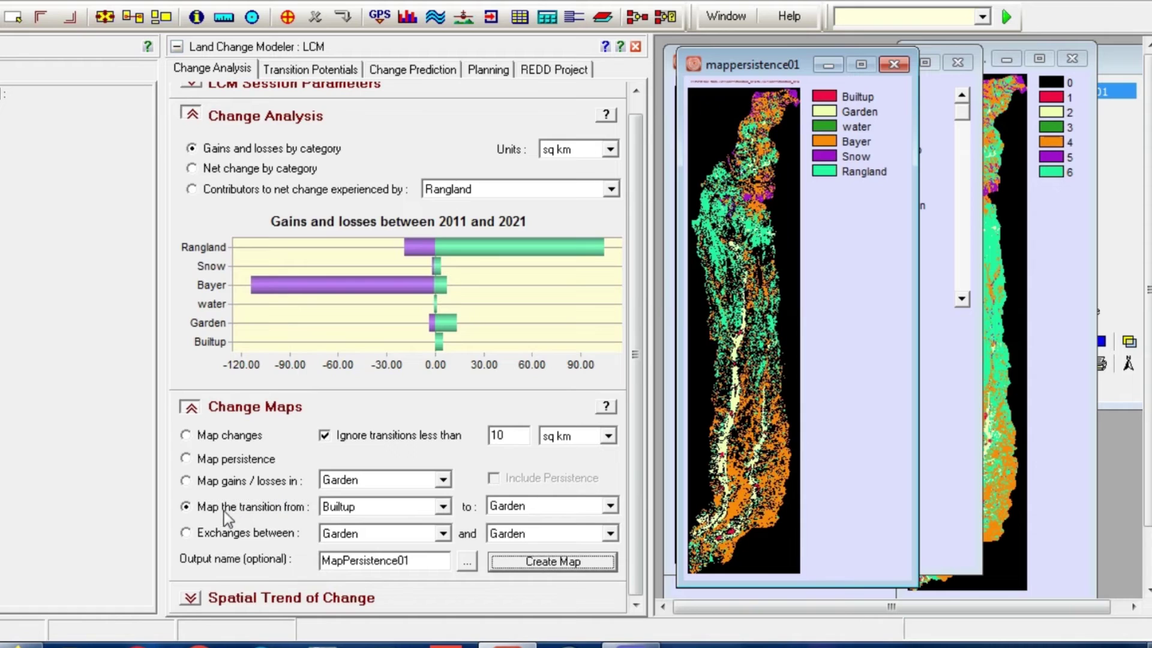
click(230, 535)
click(217, 481)
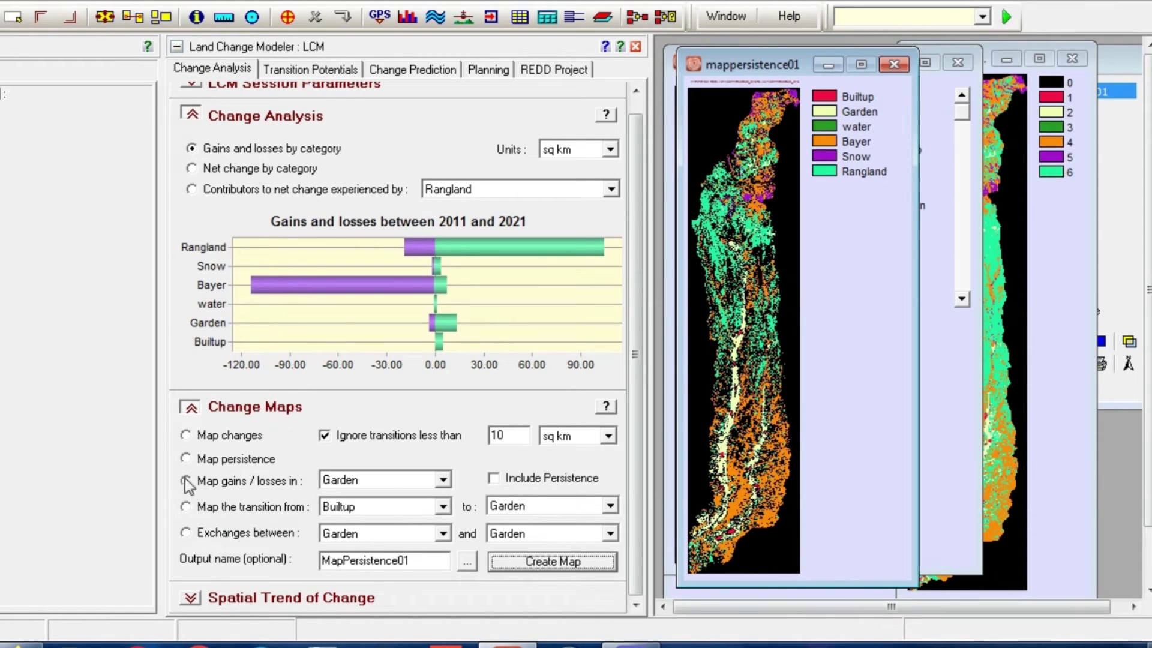
click(385, 483)
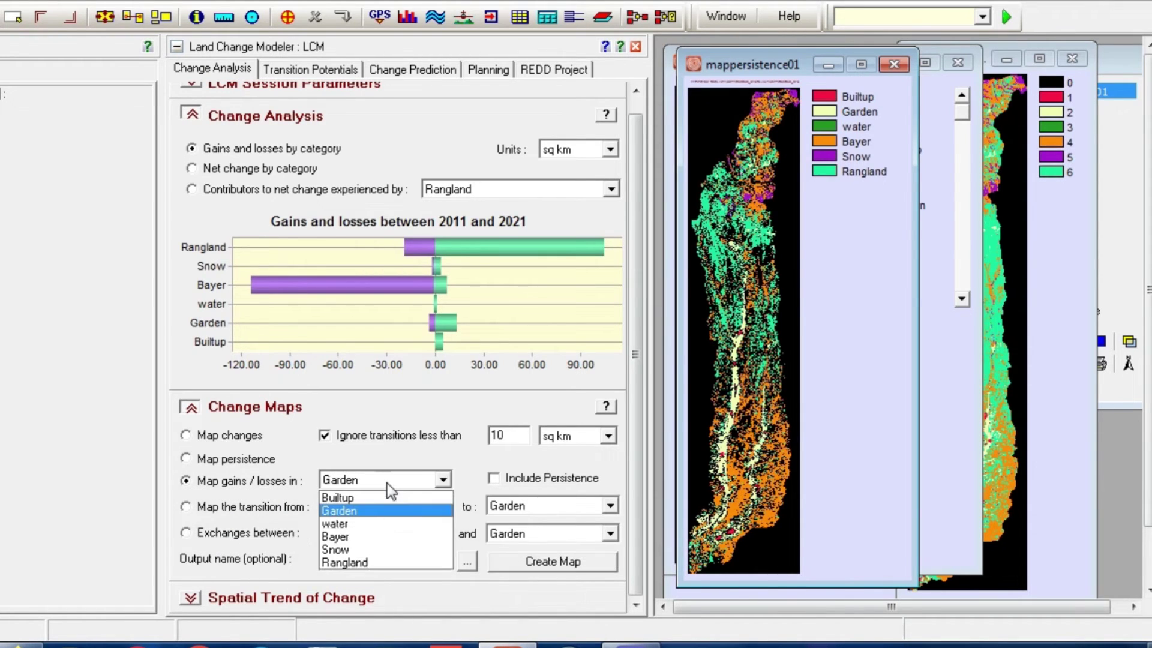
click(383, 485)
drag(412, 560, 347, 560)
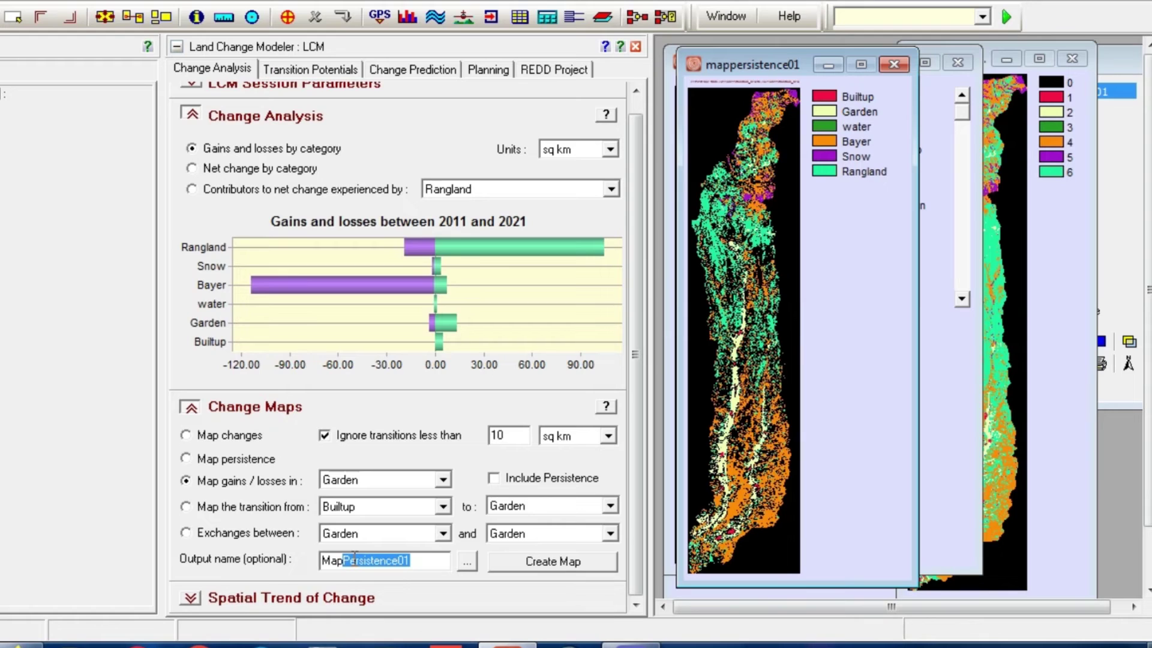
text(gainlosses)
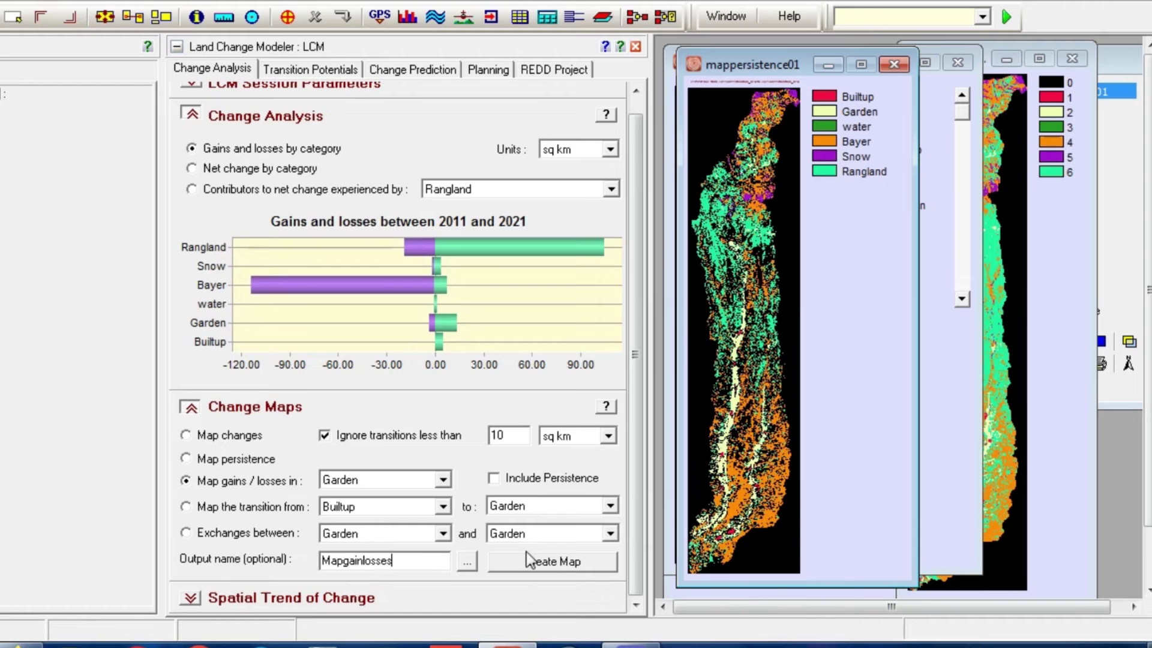
click(559, 568)
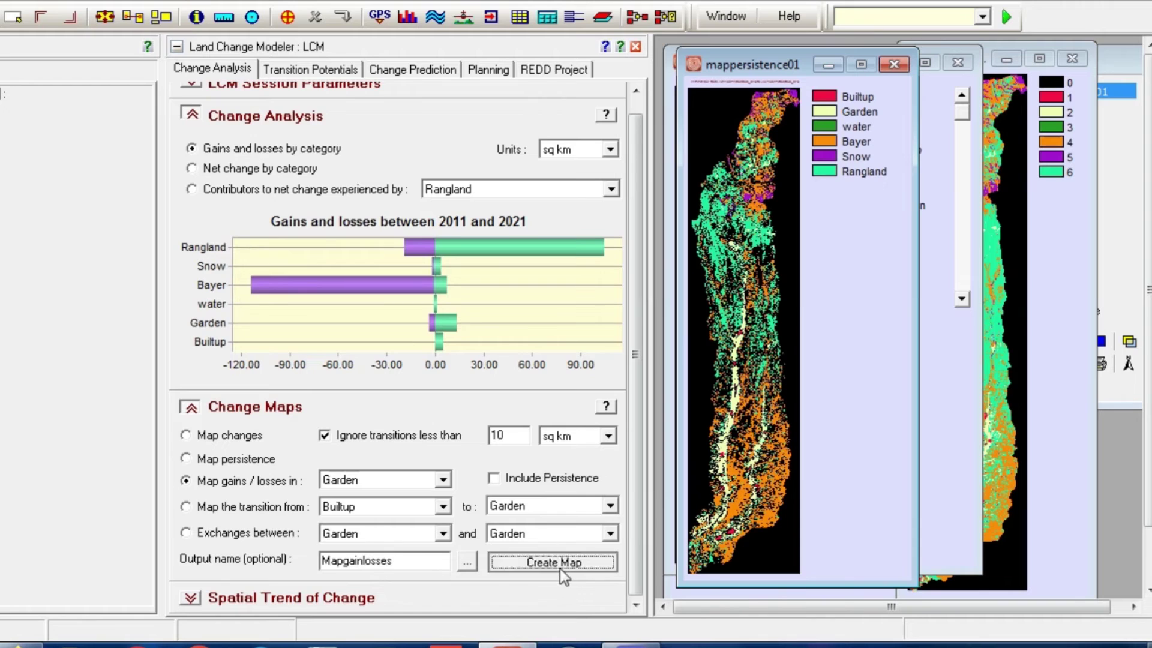
Minimise the 2021 classification map, and reposition and enlarge the Garden gains and losses map to fill the available display height
drag(923, 298, 776, 24)
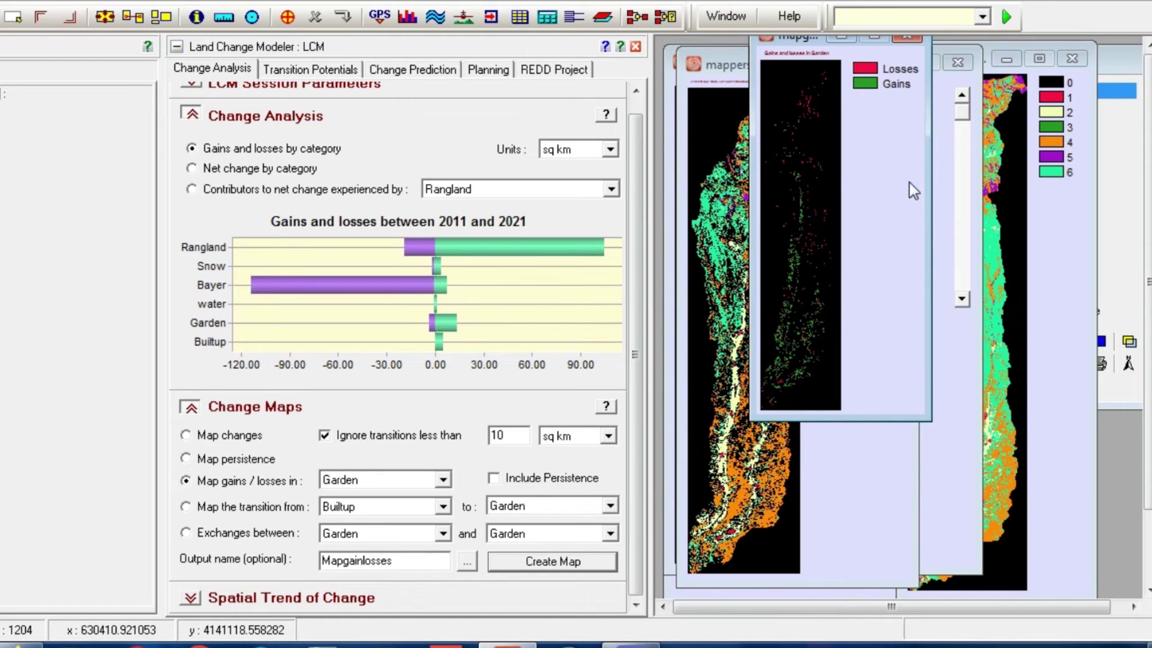
drag(930, 419, 960, 555)
click(916, 267)
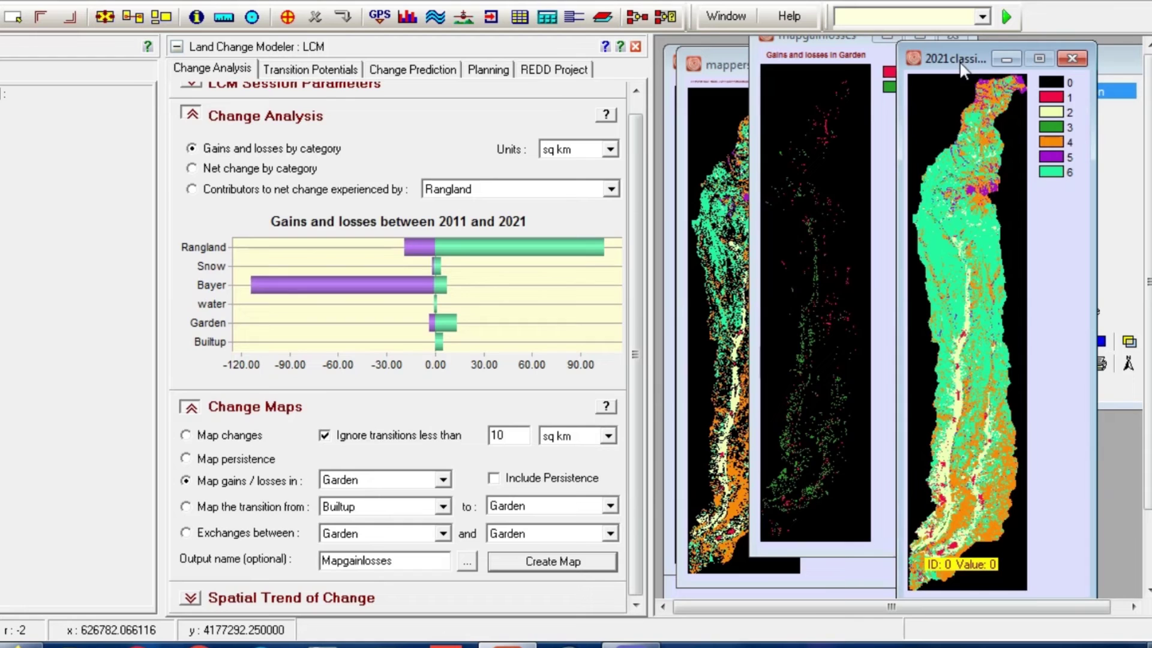
click(1000, 60)
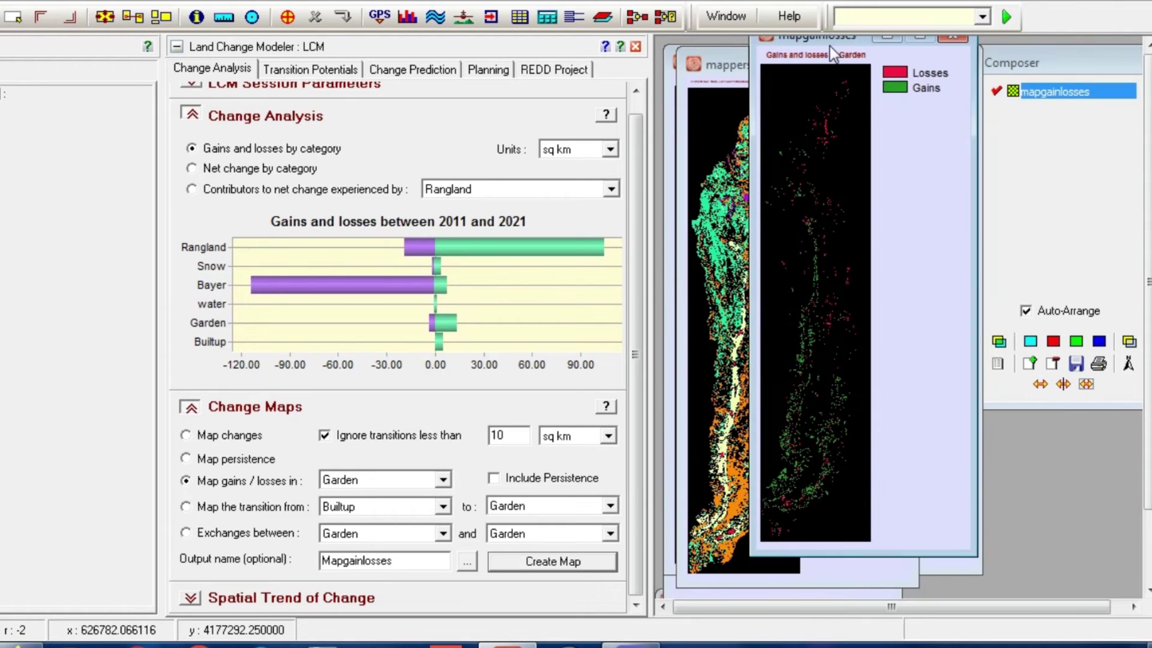
drag(830, 45, 826, 81)
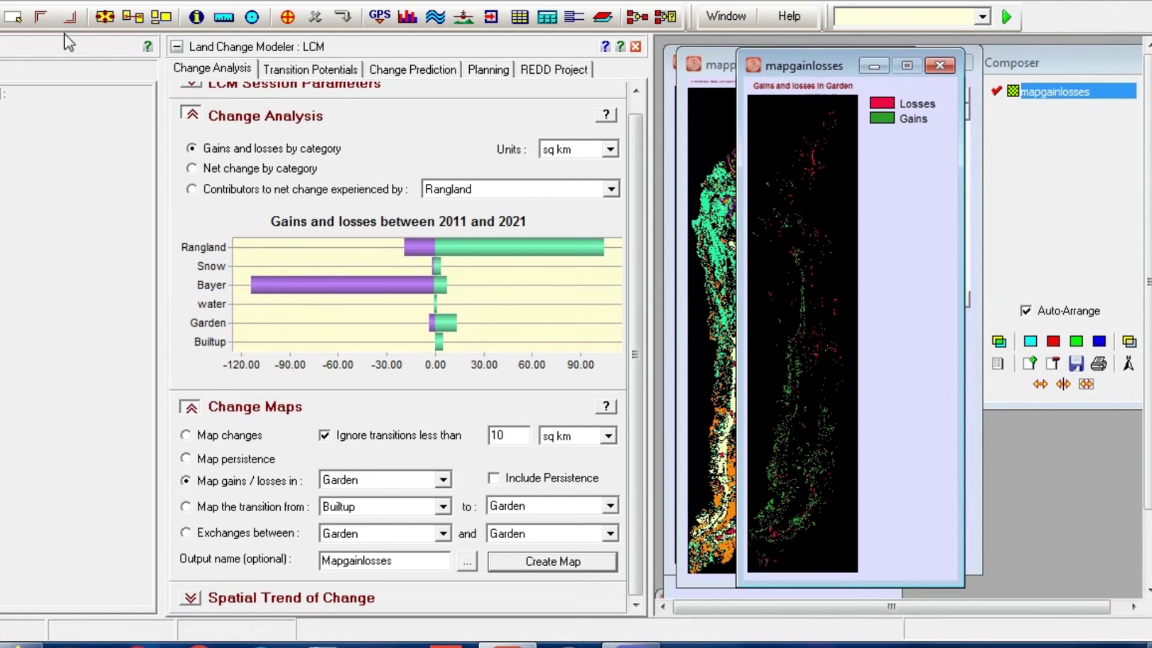
click(68, 21)
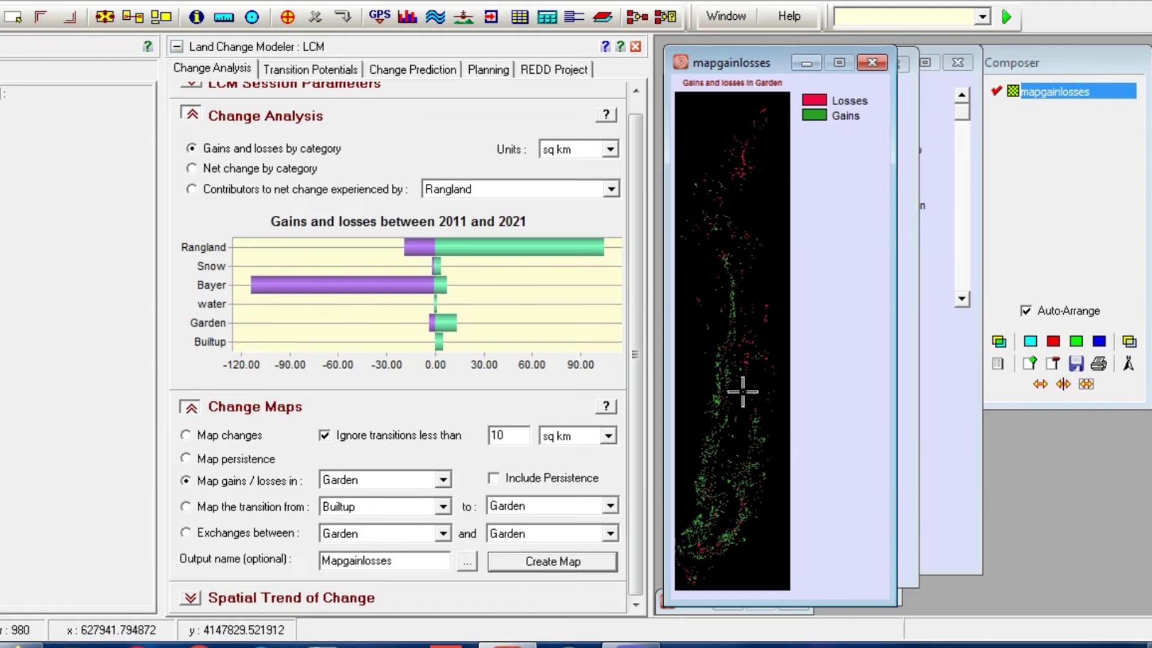
Highlight the Losses and Gains classes one by one on the Garden gains and losses map
click(811, 103)
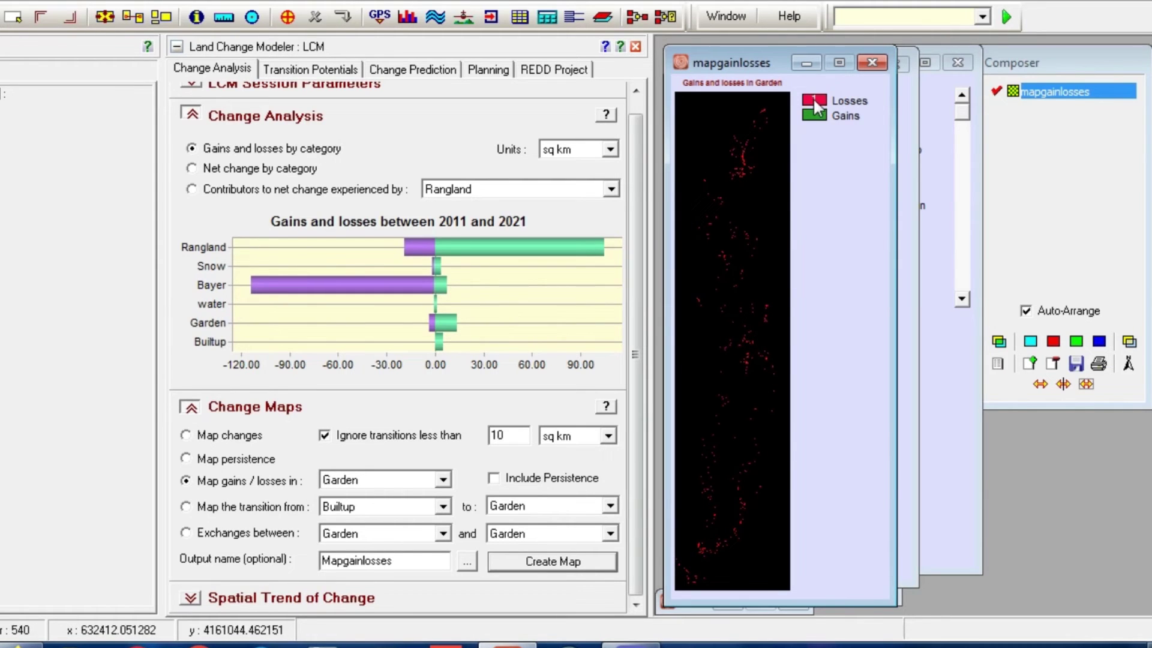
click(816, 116)
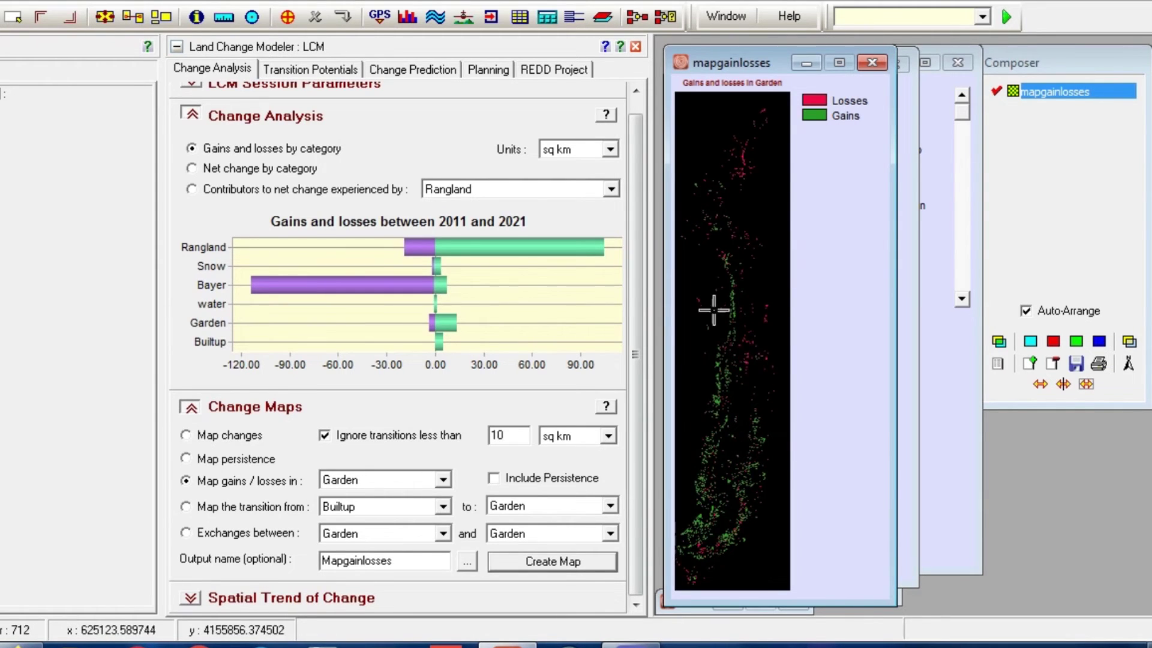
Create a map of gains and losses in Bayer, overwriting the existing Mapgainlosses output
click(276, 509)
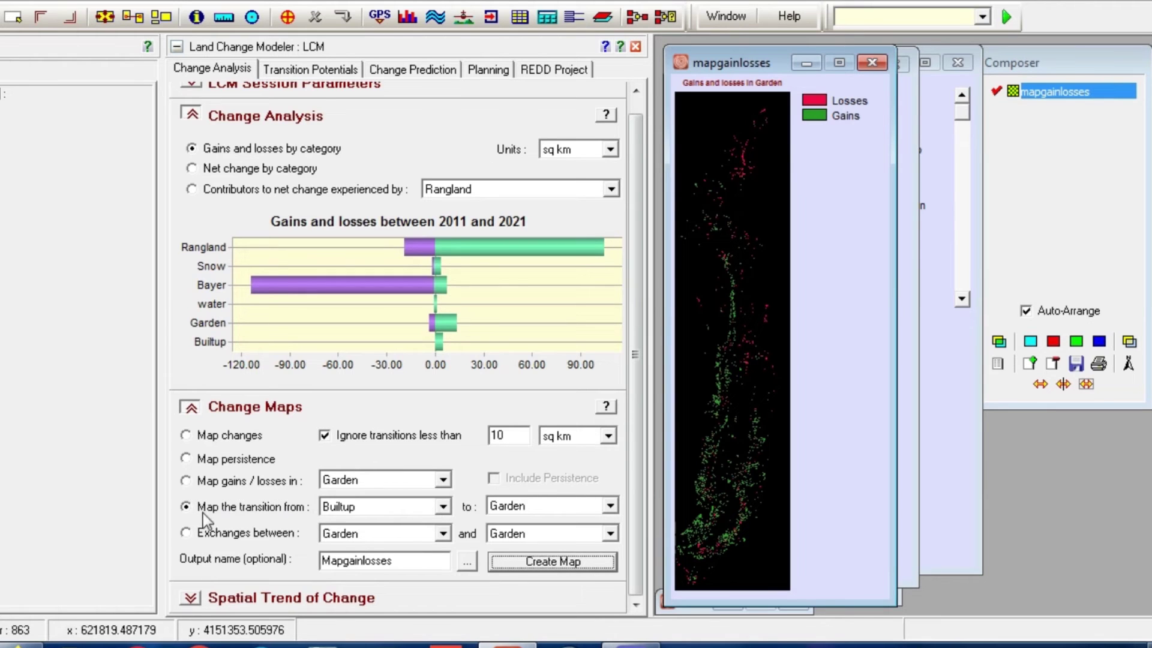
click(279, 481)
click(443, 480)
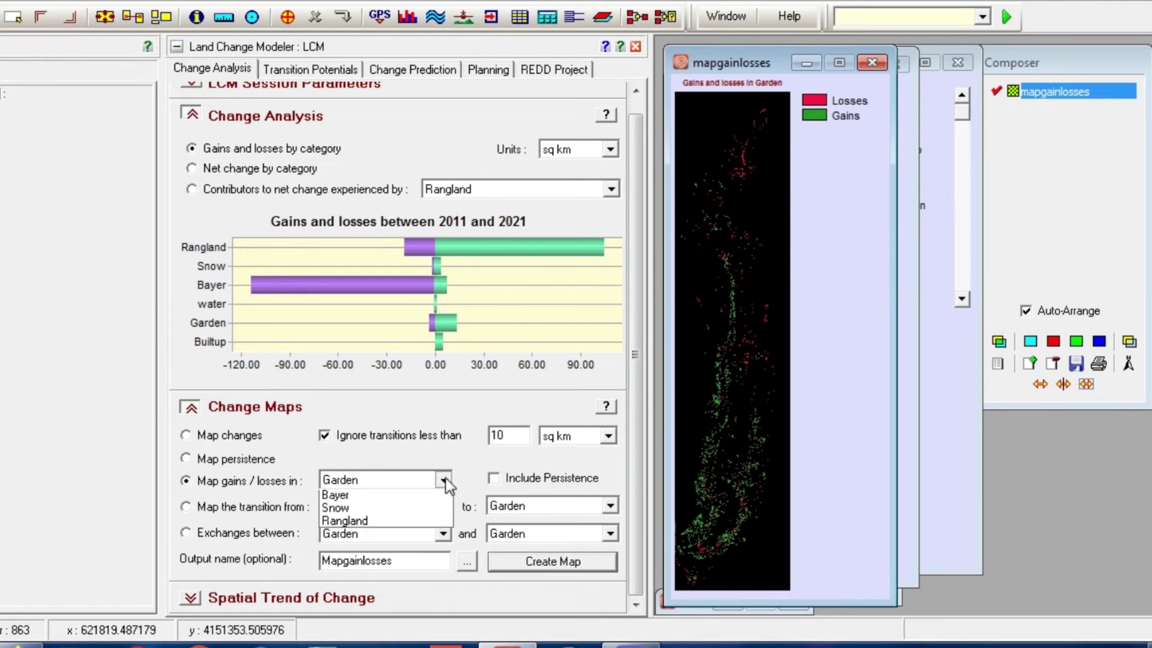
click(416, 536)
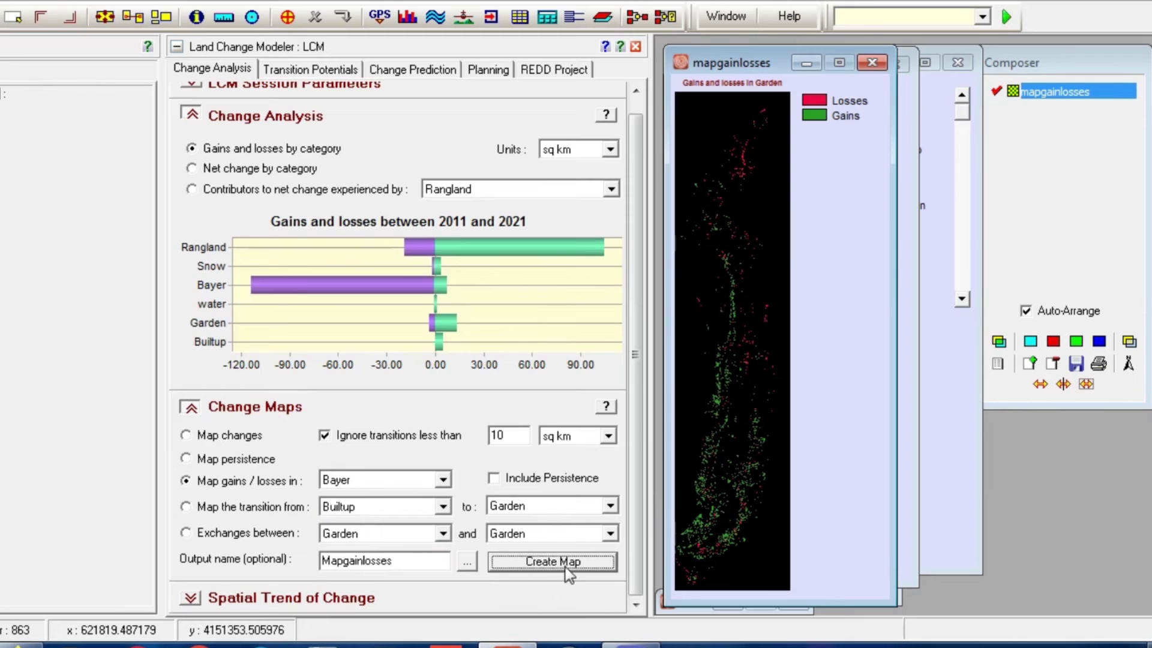
click(596, 561)
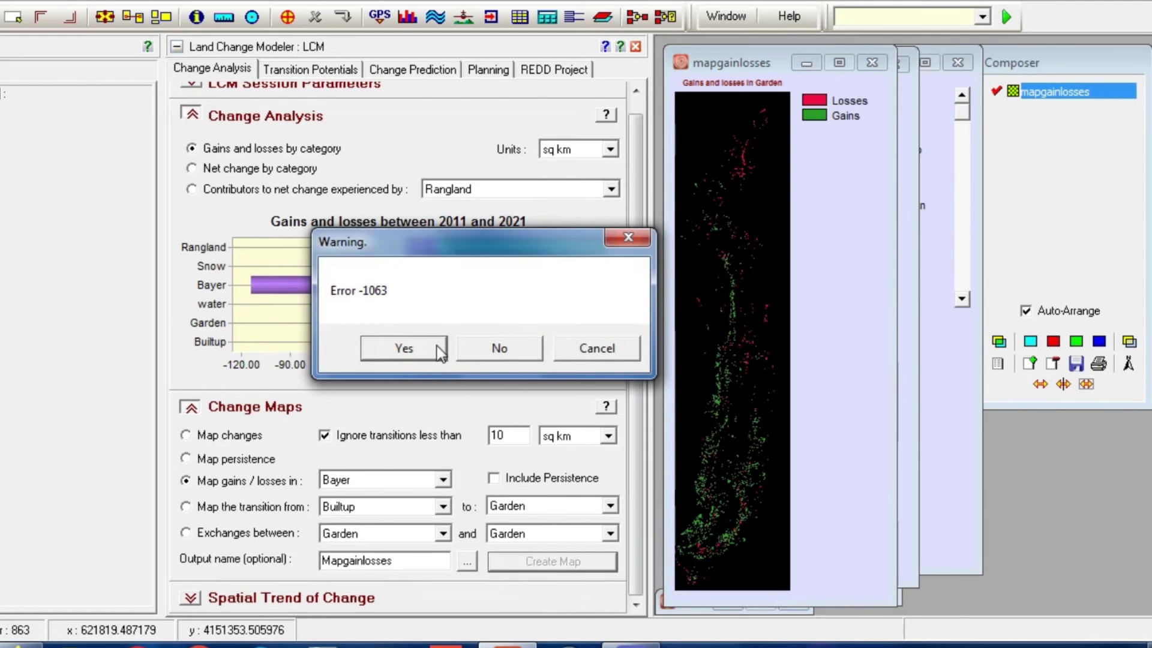
click(403, 348)
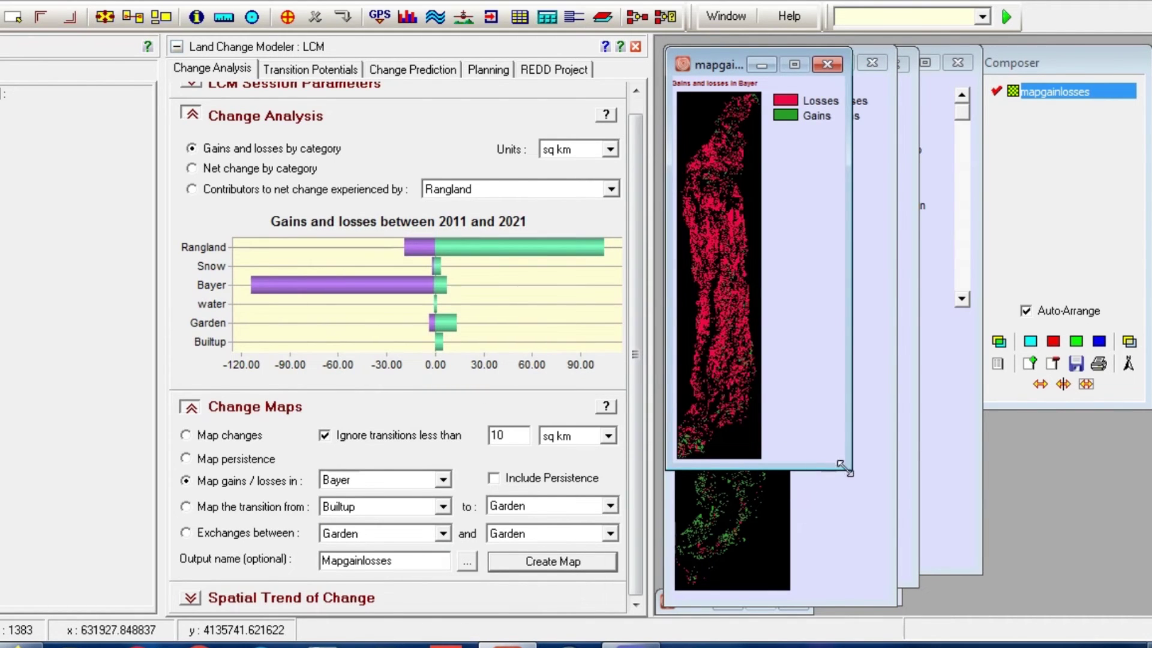
Enlarge the Bayer gains and losses map and highlight its Losses and Gains classes one by one
drag(843, 468, 893, 591)
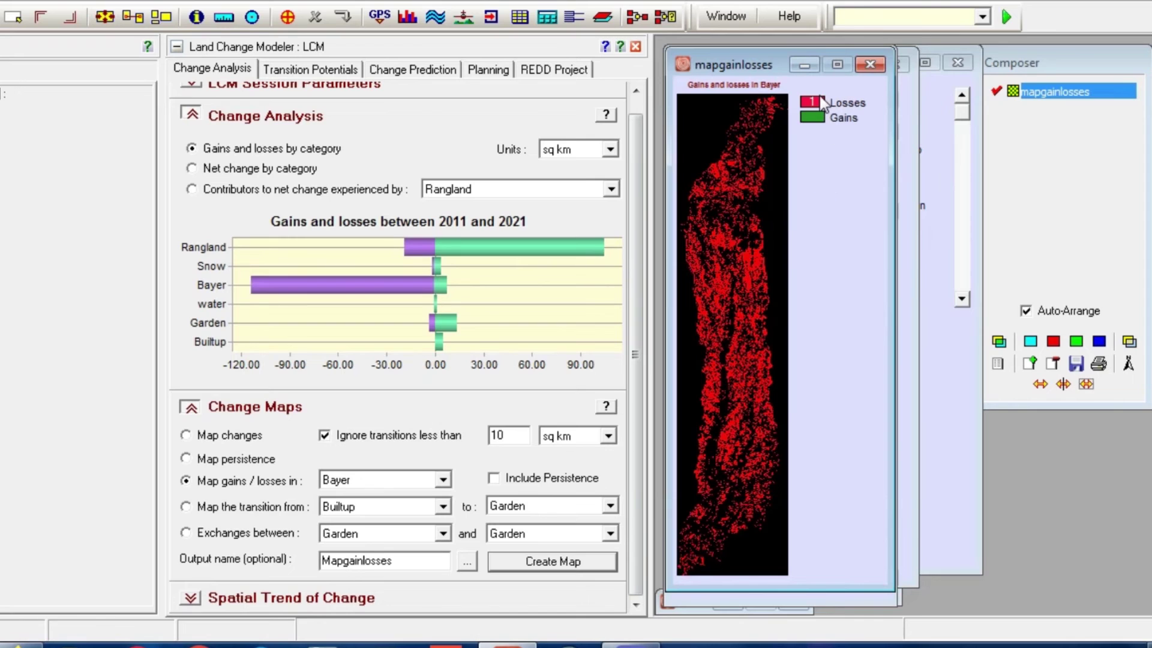
click(816, 117)
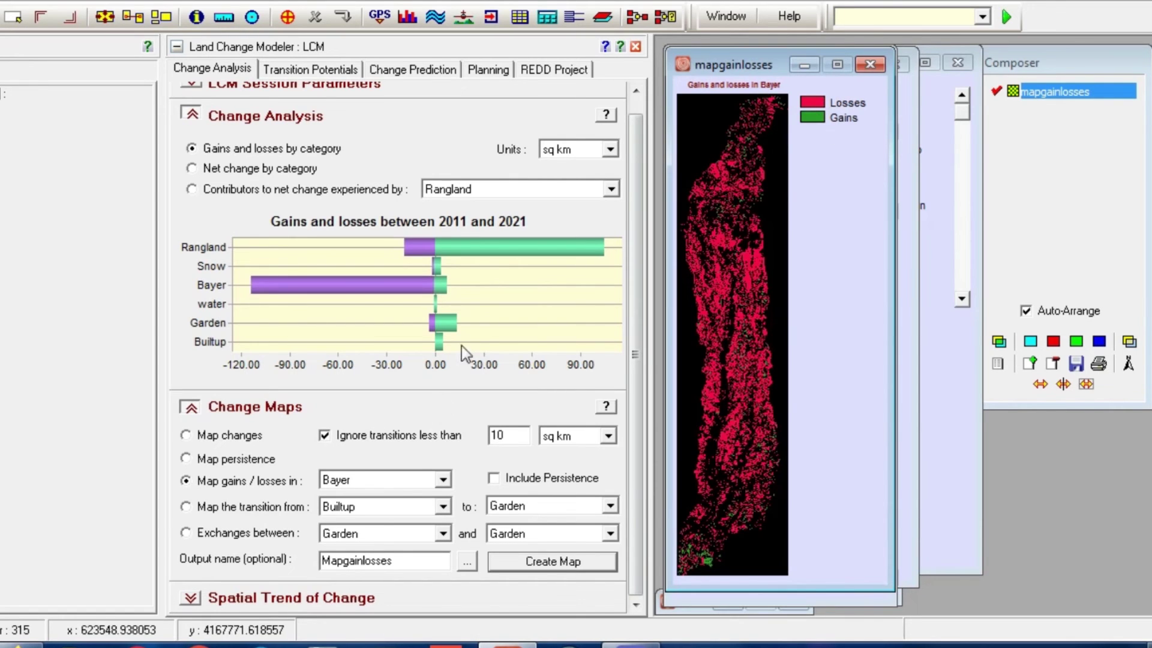
Create a map of gains and losses in Garden with the output name Mapgainlosses1
click(443, 480)
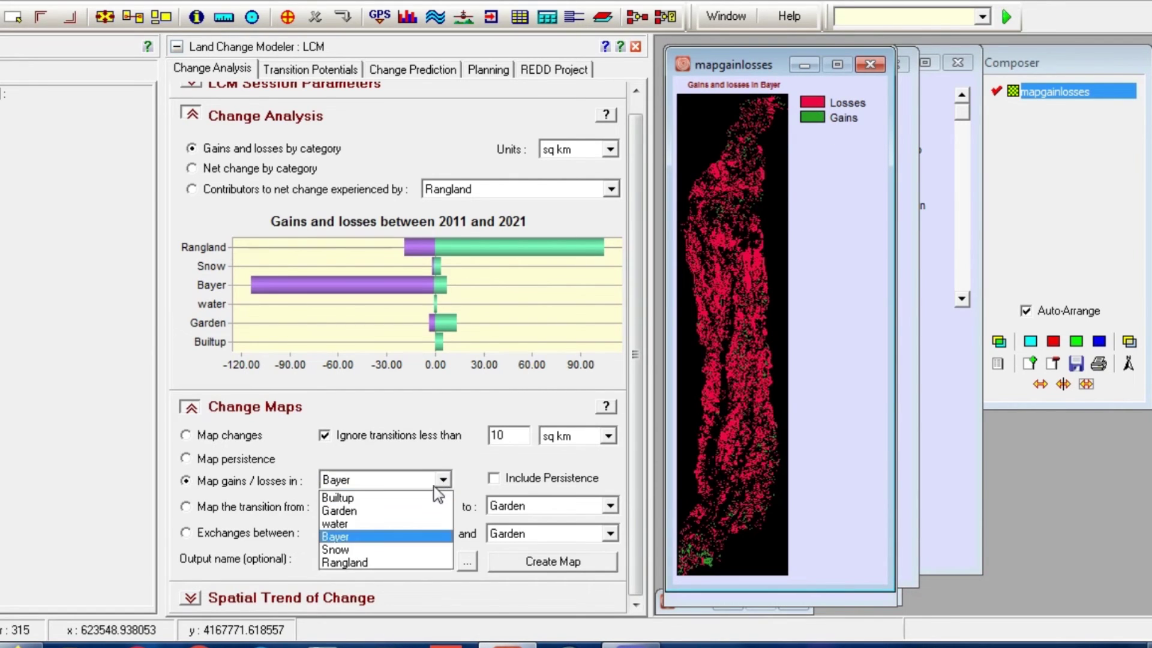
click(416, 509)
click(407, 563)
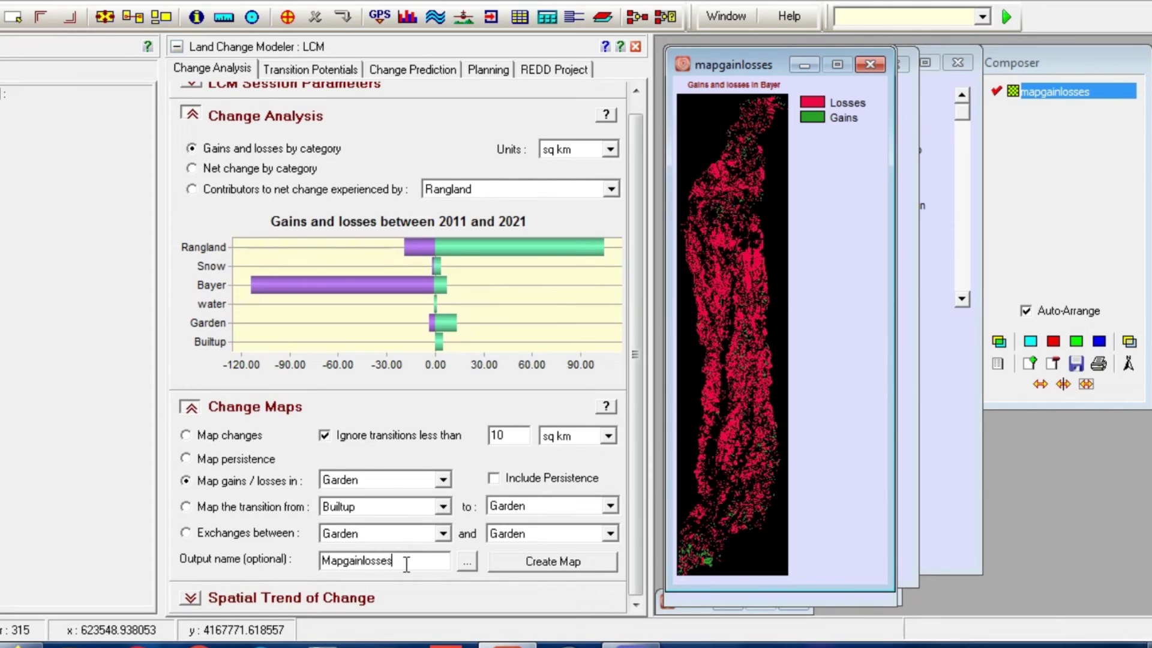
text(1)
click(584, 569)
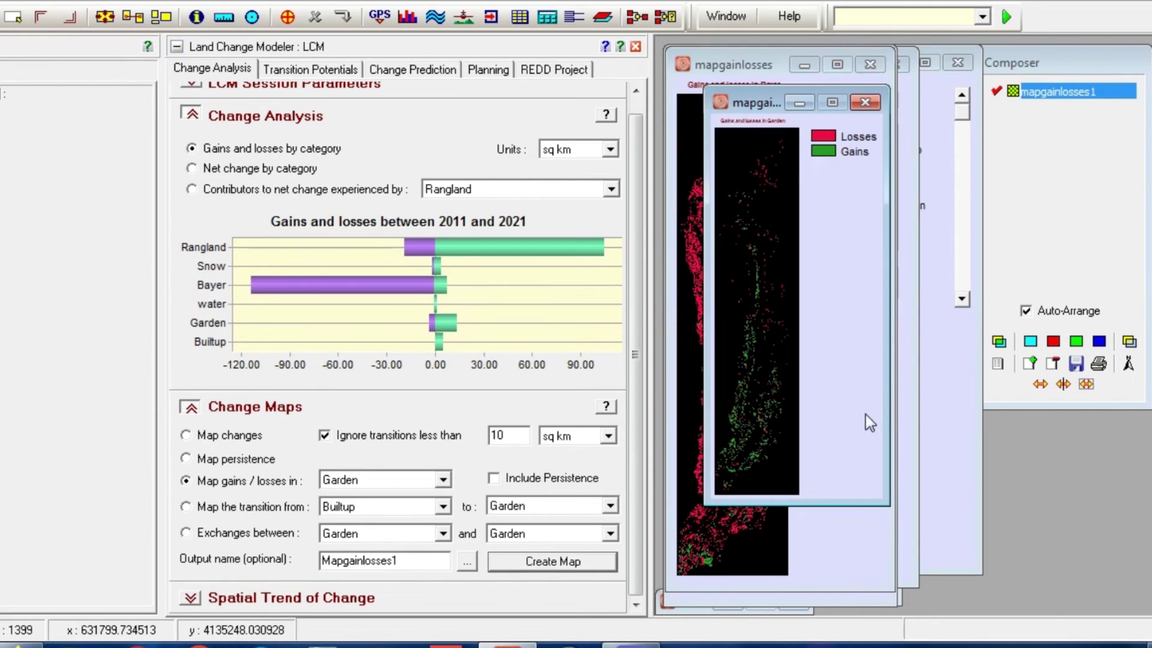
Enlarge the mapgainlosses1 window, place it over the Bayer map, and inspect its Losses and Gains classes
drag(892, 506, 929, 612)
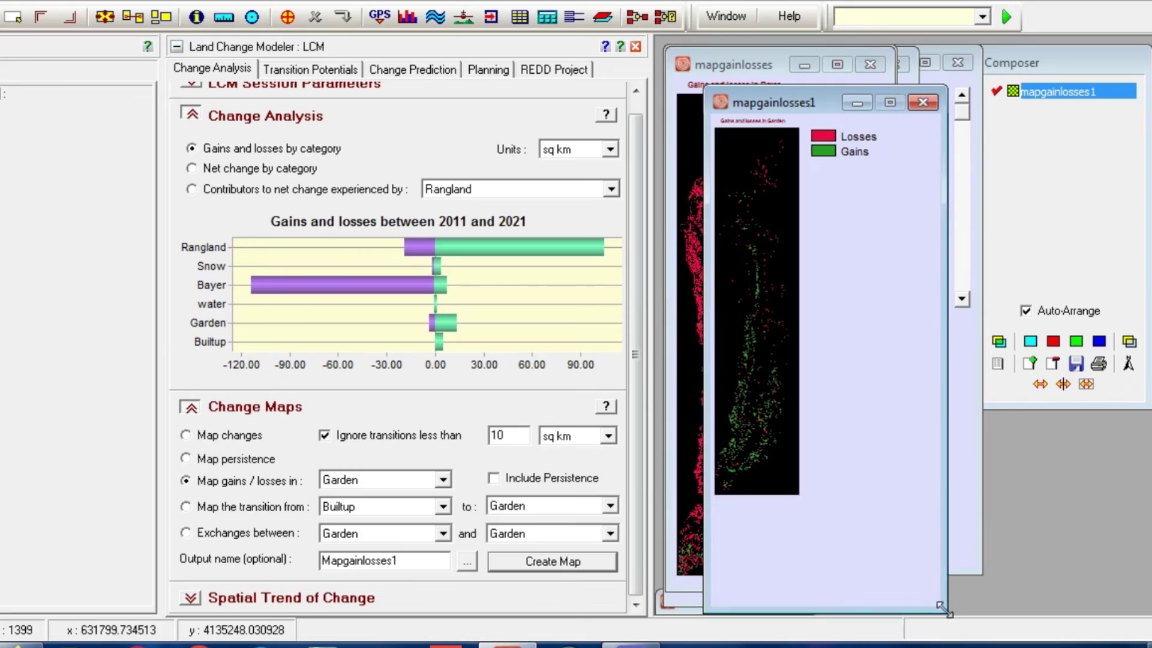
drag(753, 106, 723, 68)
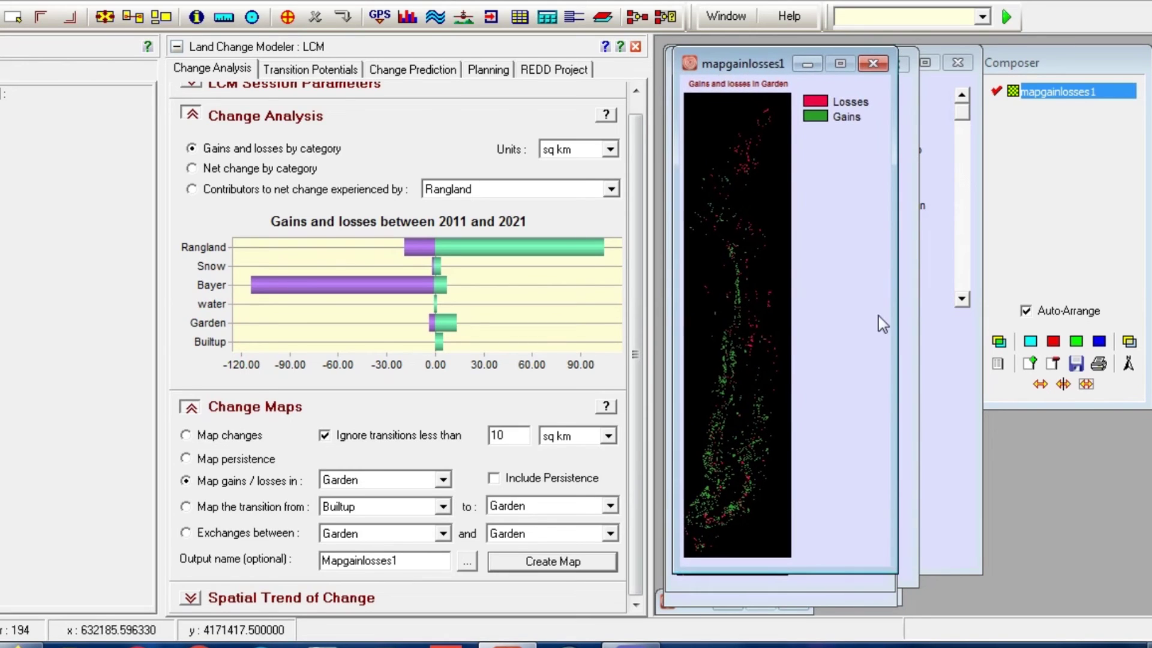
click(814, 107)
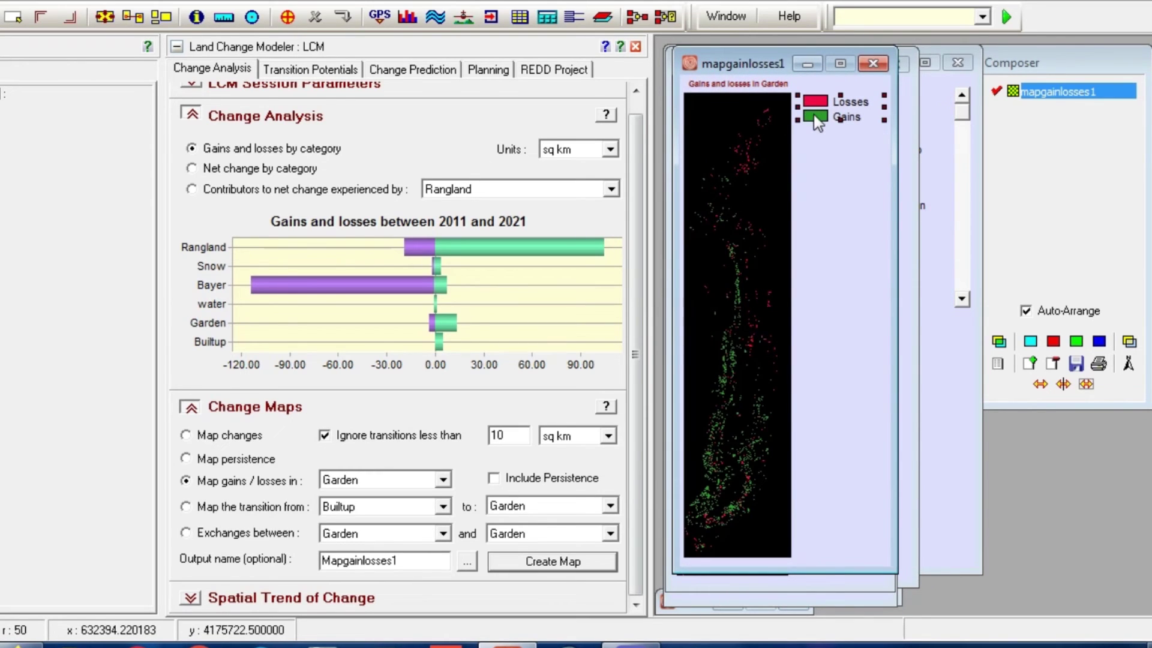
click(810, 116)
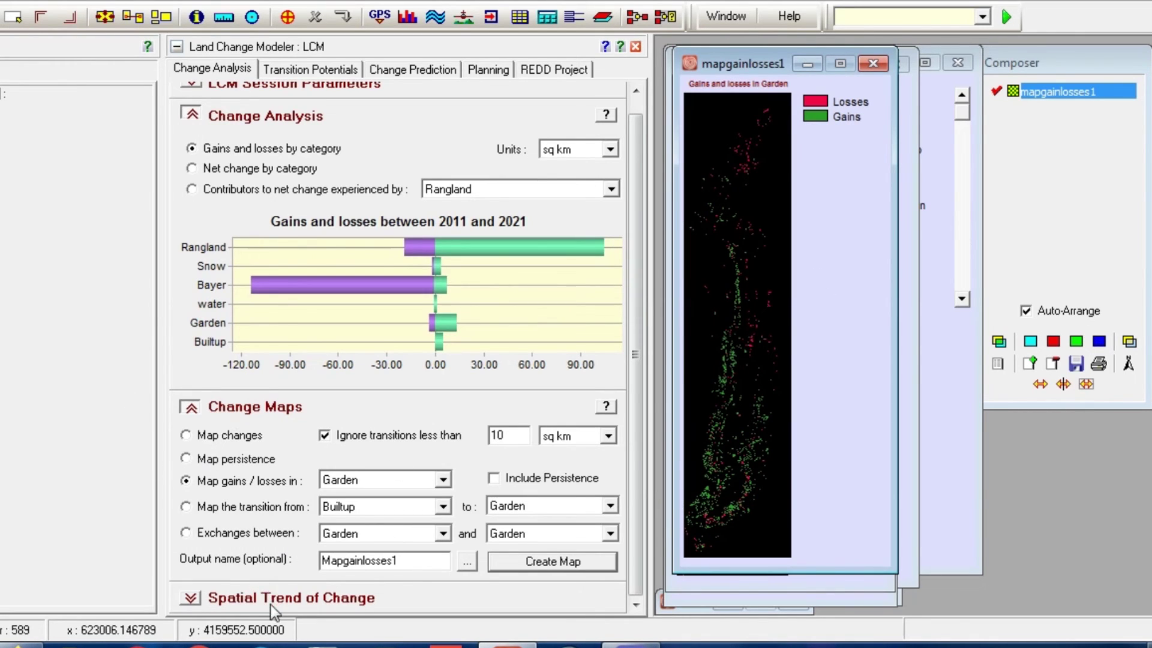
Map the 3rd-order spatial trend of change from Builtup to Garden with the output name spatial, and reposition and enlarge the resulting map
click(191, 599)
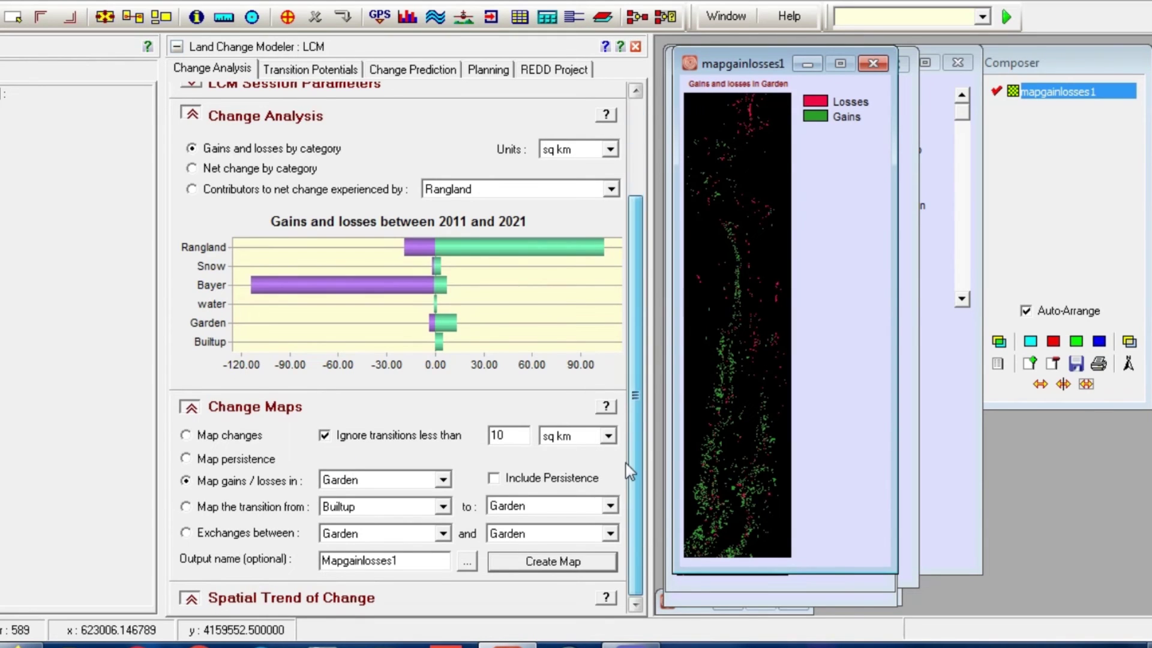
scroll(625, 463, down, 2)
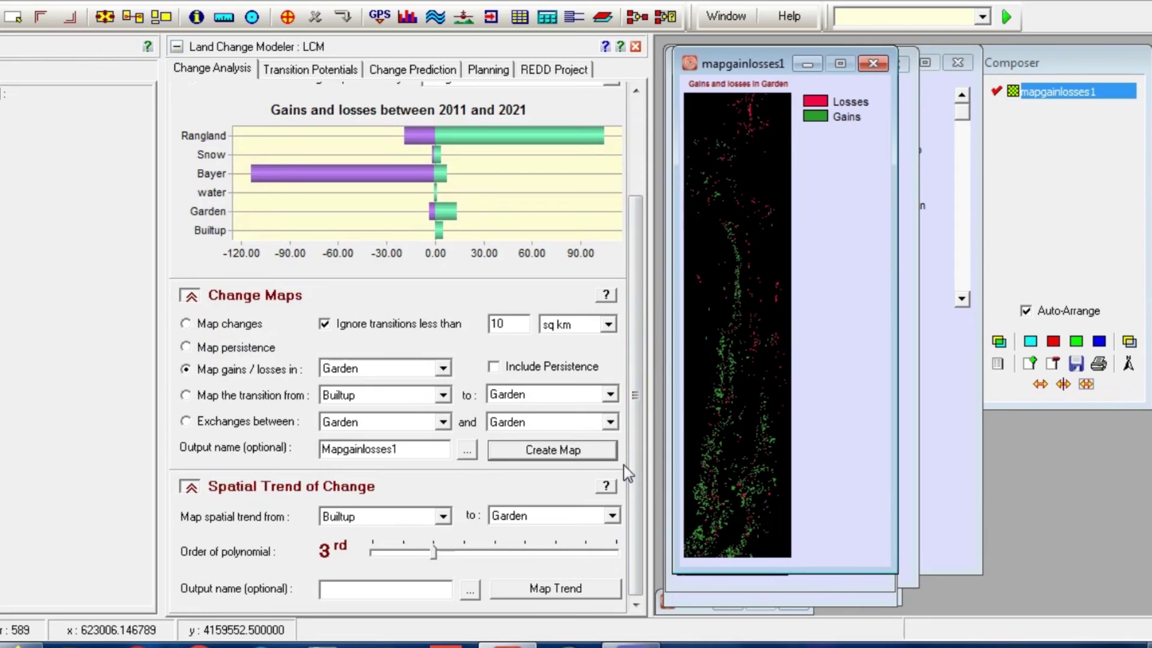
click(401, 595)
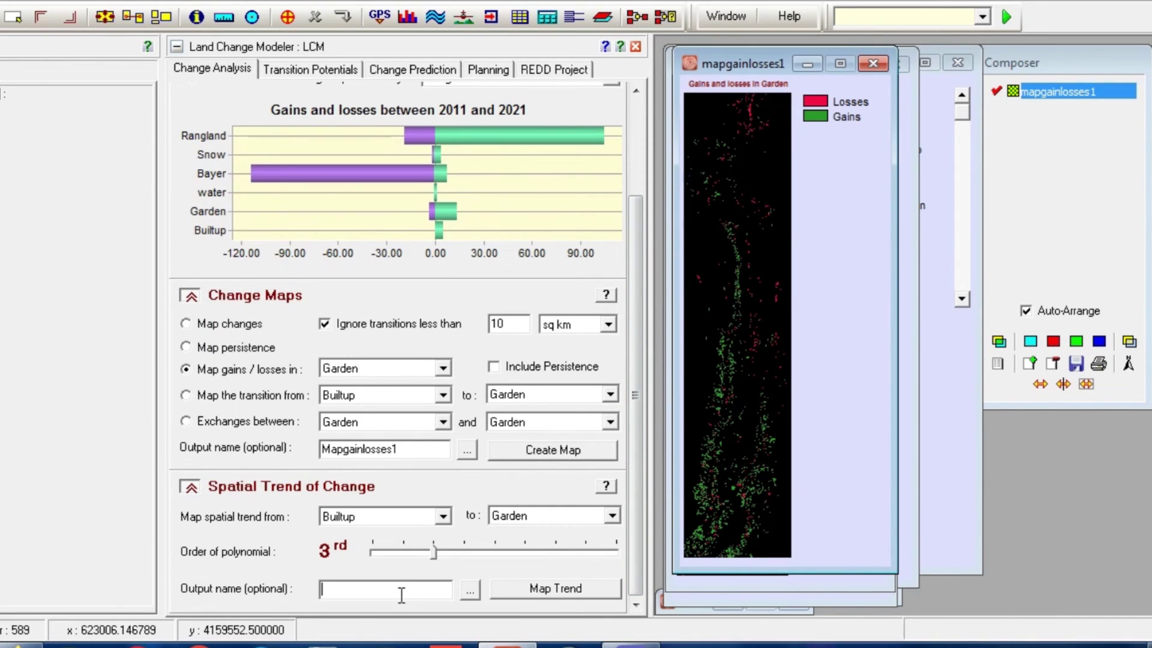
text(spatial)
click(560, 587)
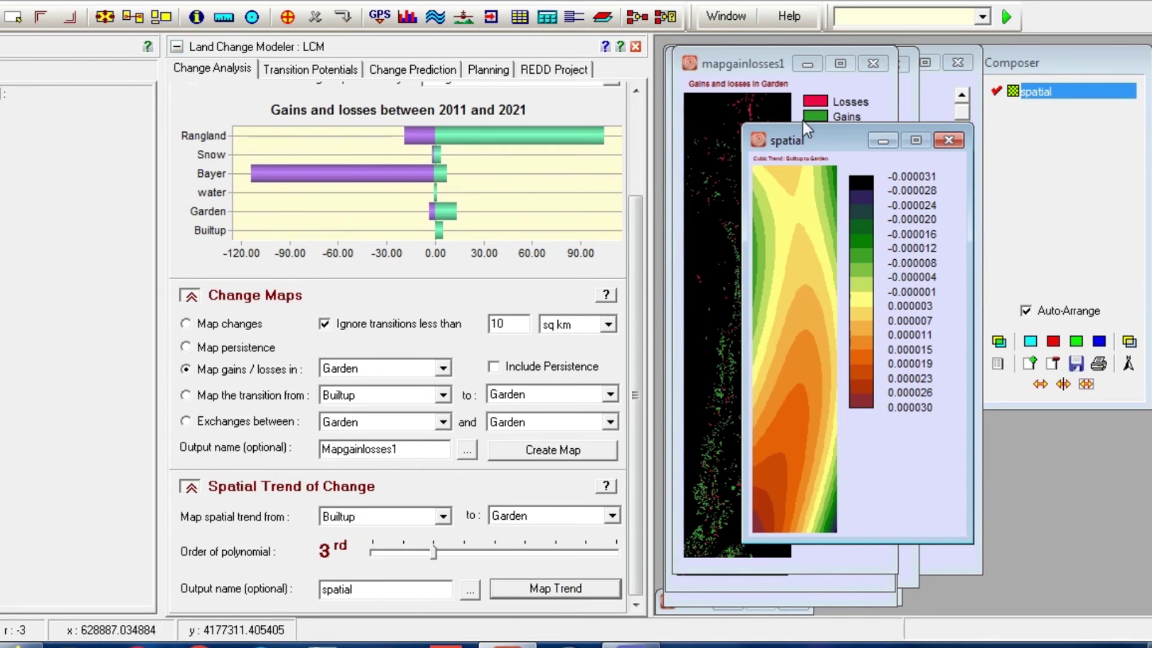
drag(804, 142, 732, 63)
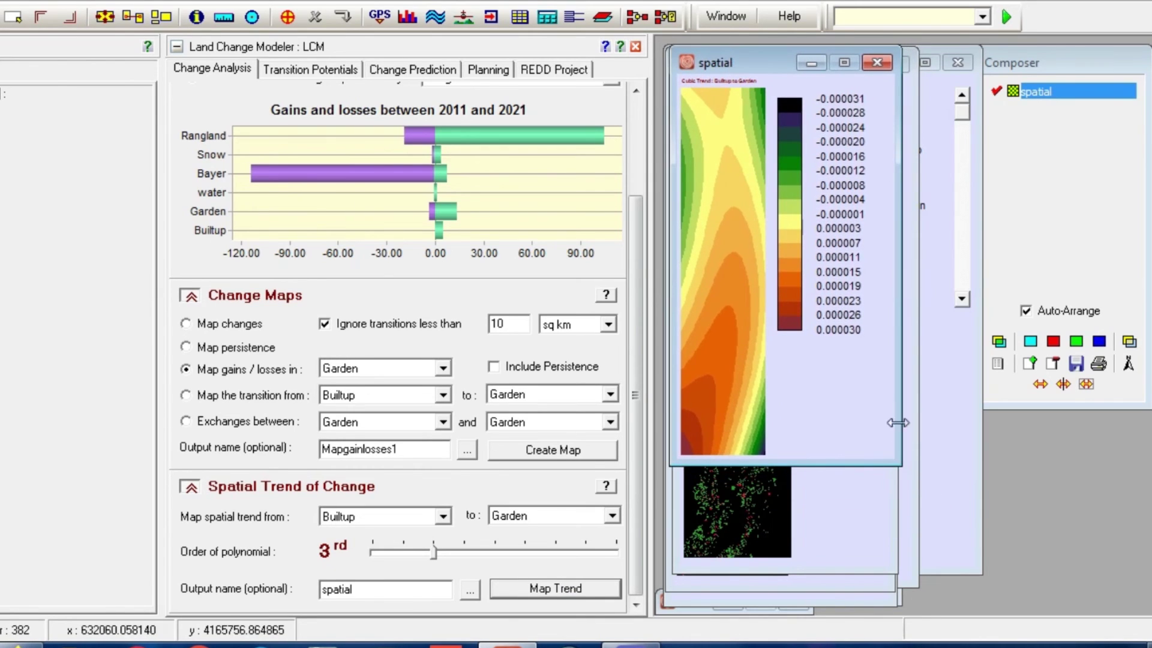
drag(906, 464, 944, 569)
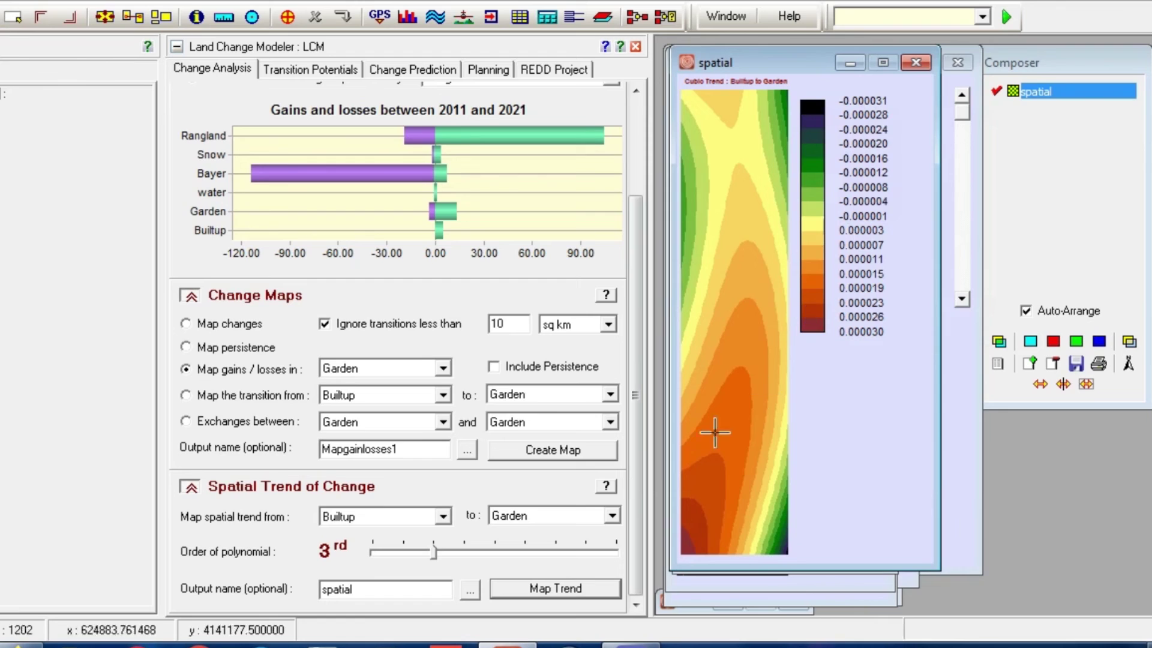
Examine the Transition Potentials, Change Prediction with Dynamic Road Development, Planning and REDD Project stages, and return to Change Analysis
click(442, 517)
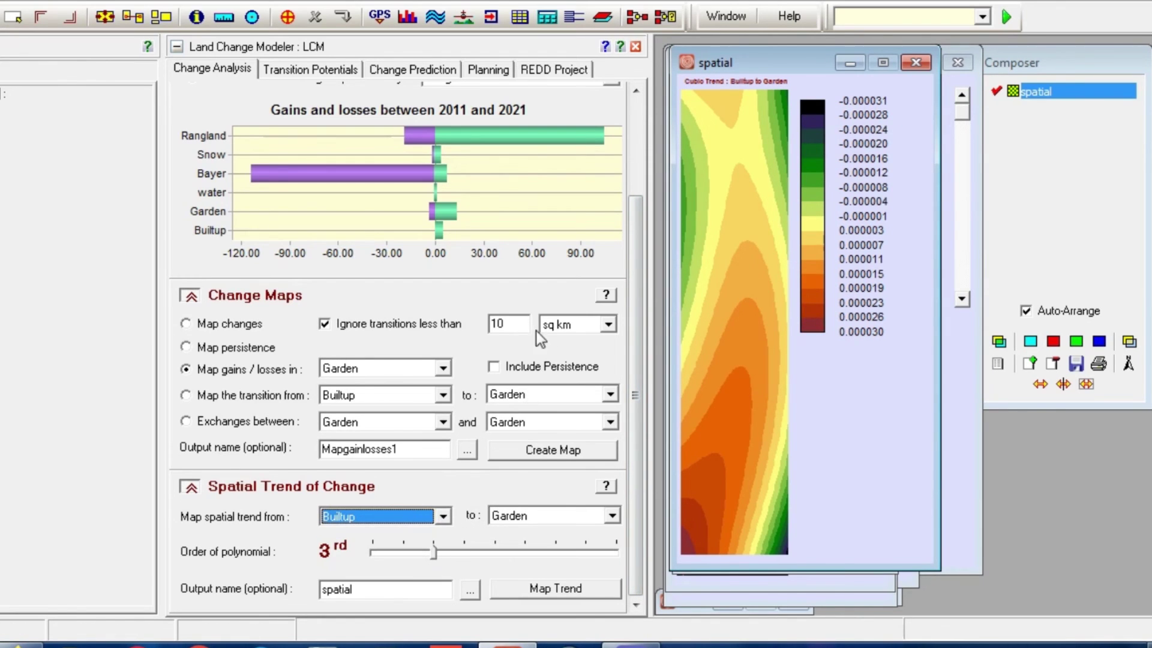
drag(636, 327, 636, 231)
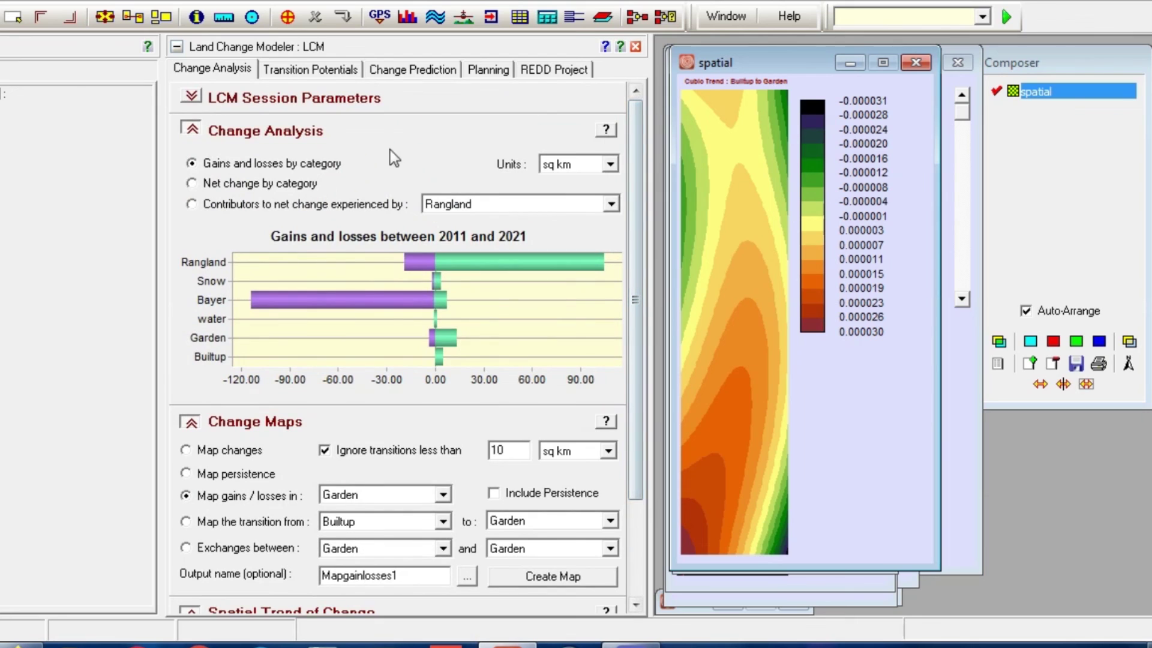
click(311, 68)
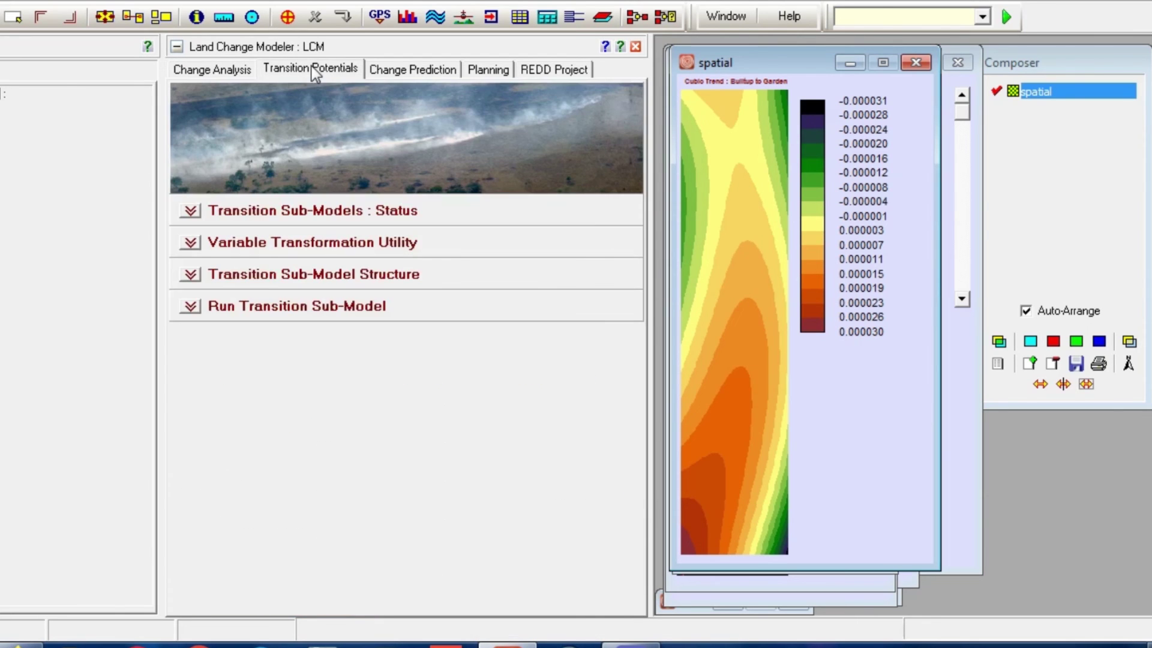
click(377, 75)
click(186, 213)
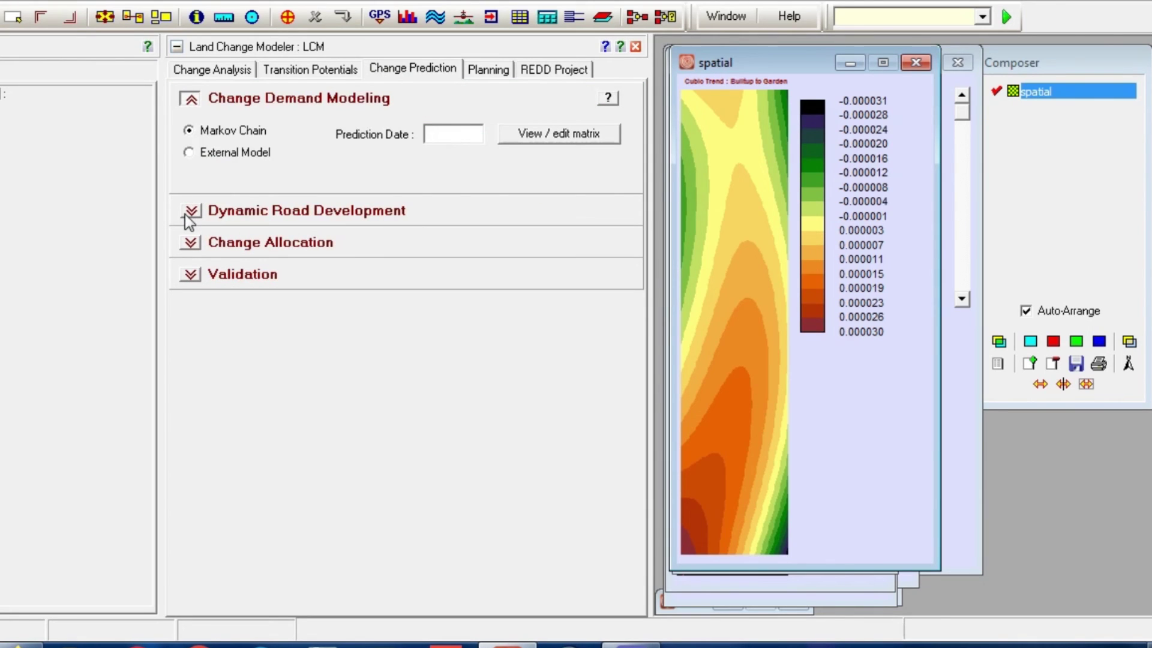
click(185, 214)
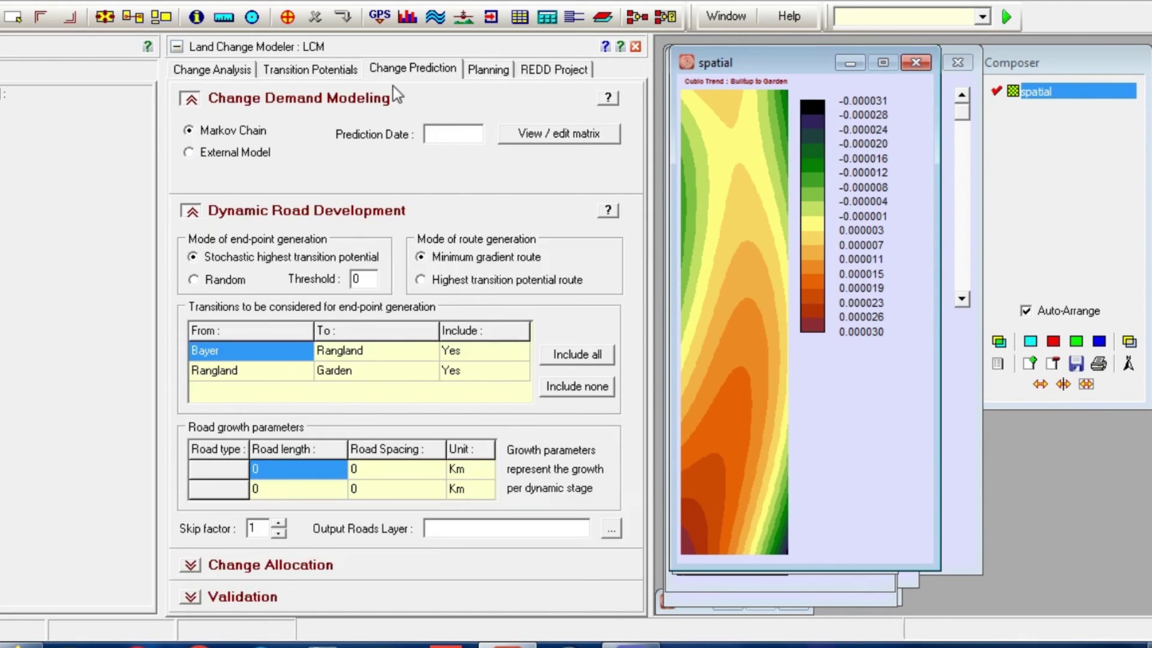
click(510, 68)
click(570, 69)
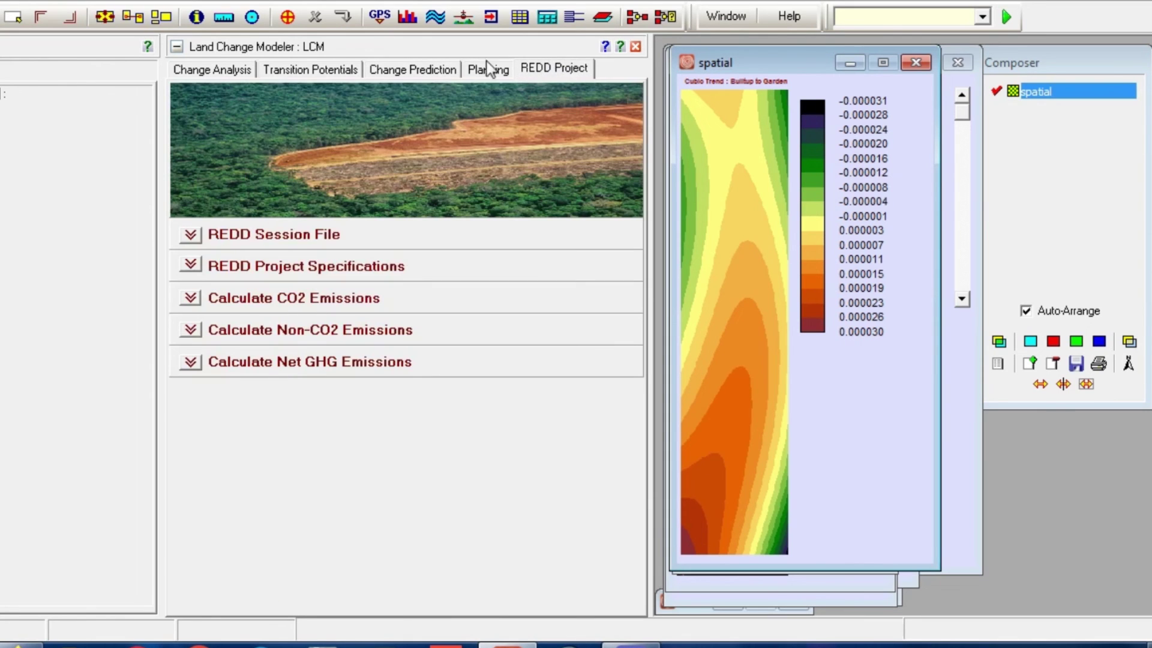
click(217, 67)
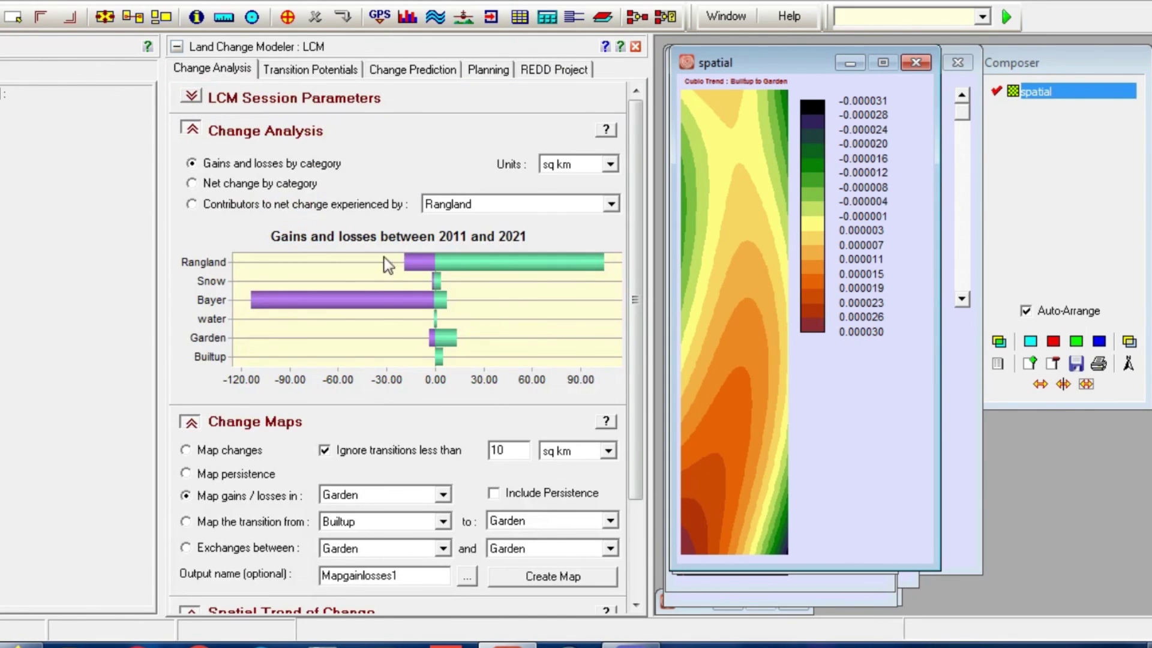
Minimise the spatial trend, gains and losses, and persistence map windows to bring the mapchange01 map to the front
click(916, 62)
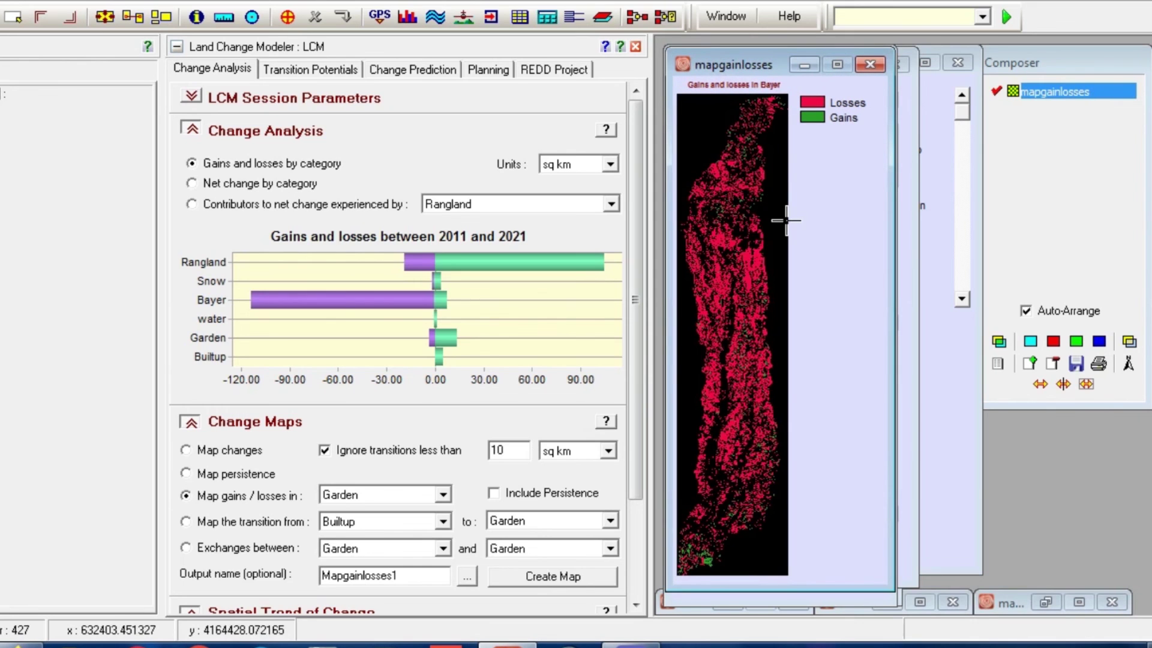
click(803, 64)
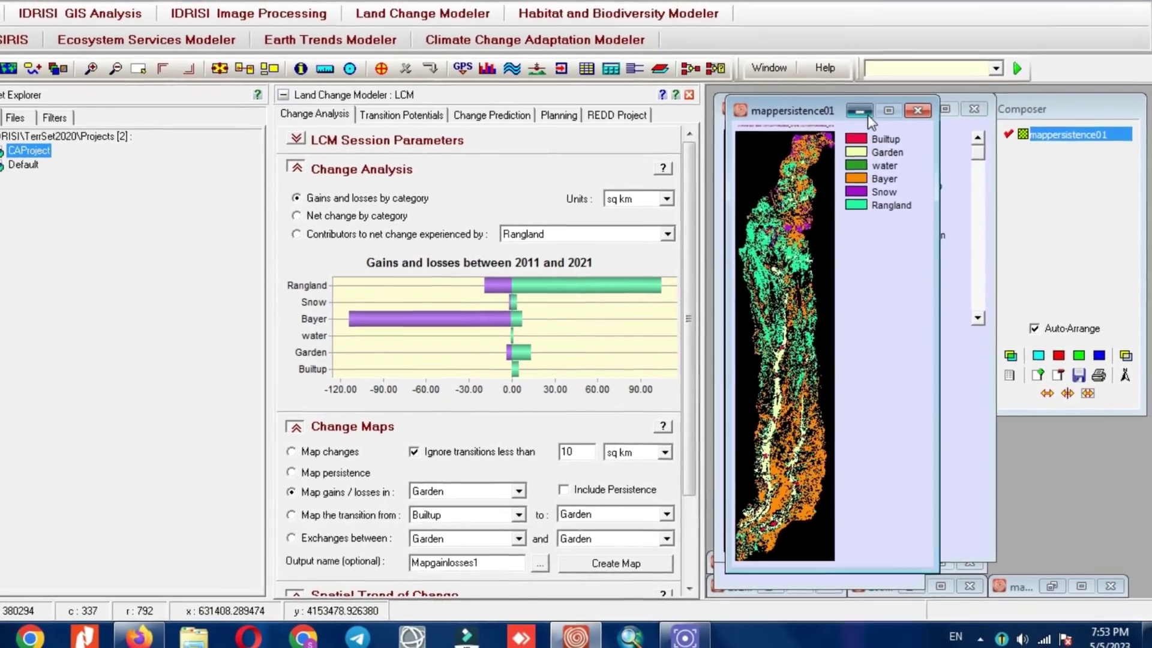
click(866, 114)
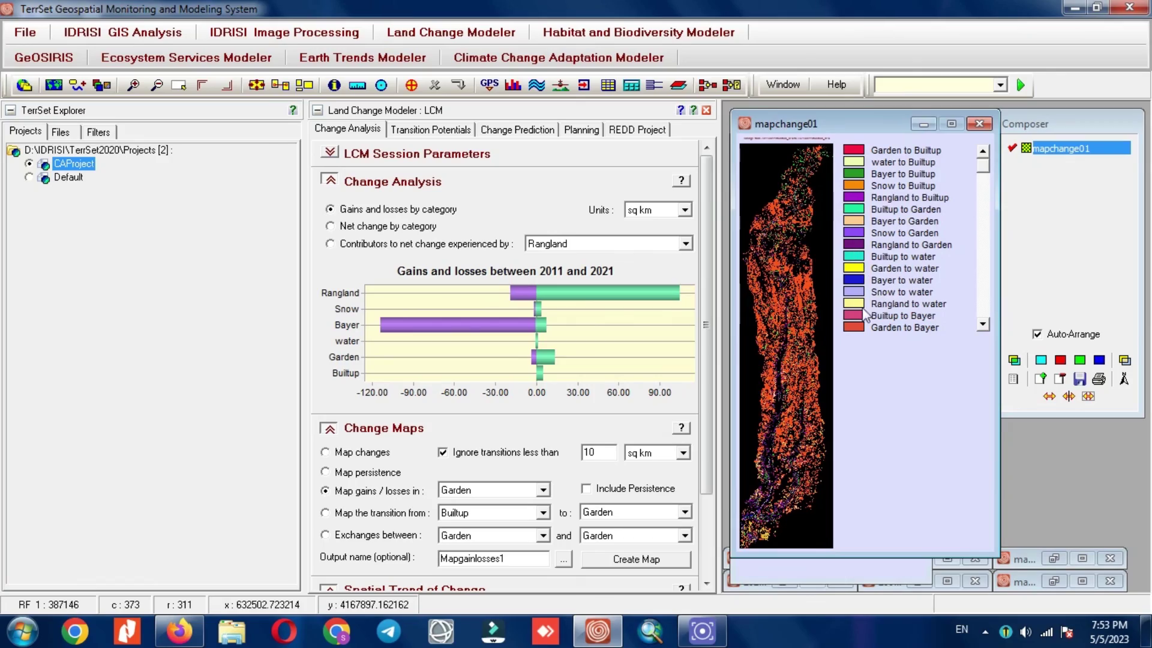